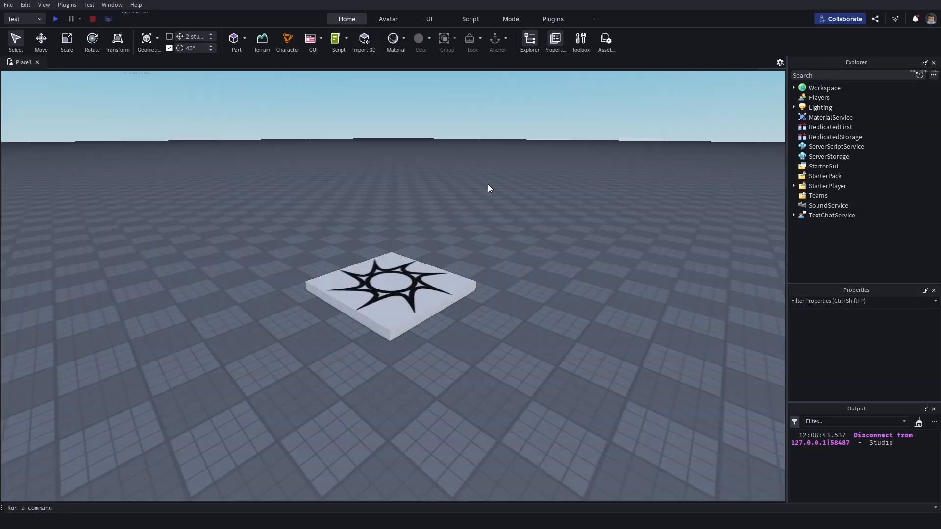
# Step: Generate an R15 masculine Block Avatar rig on the baseplate and frame it in the viewport
pyautogui.moveTo(589, 181); pyautogui.dragTo(586, 182, button='right')
pyautogui.click(388, 19)
pyautogui.click(269, 40)
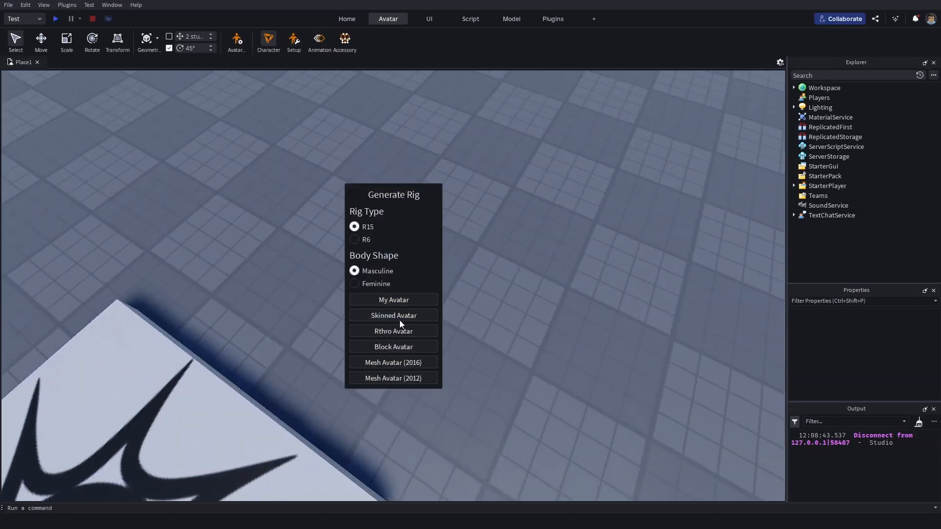
pyautogui.click(392, 347)
pyautogui.press('f')
pyautogui.scroll(3, 489, 304)
pyautogui.scroll(-3, 490, 304)
pyautogui.moveTo(490, 304); pyautogui.dragTo(490, 304, button='right')
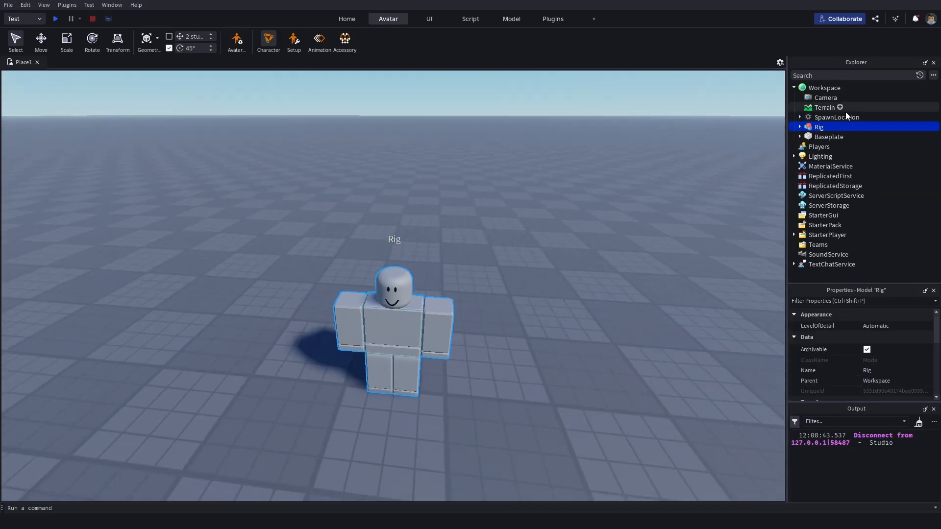
# Step: Rename the generated rig model in the Workspace to Bob
pyautogui.doubleClick(834, 125)
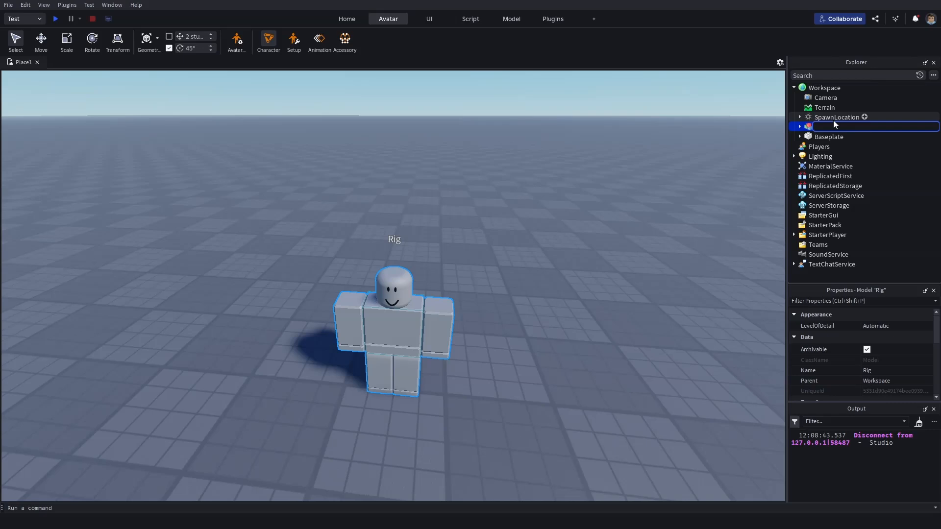
pyautogui.write('Bob')
pyautogui.press('Return')
pyautogui.press('f')
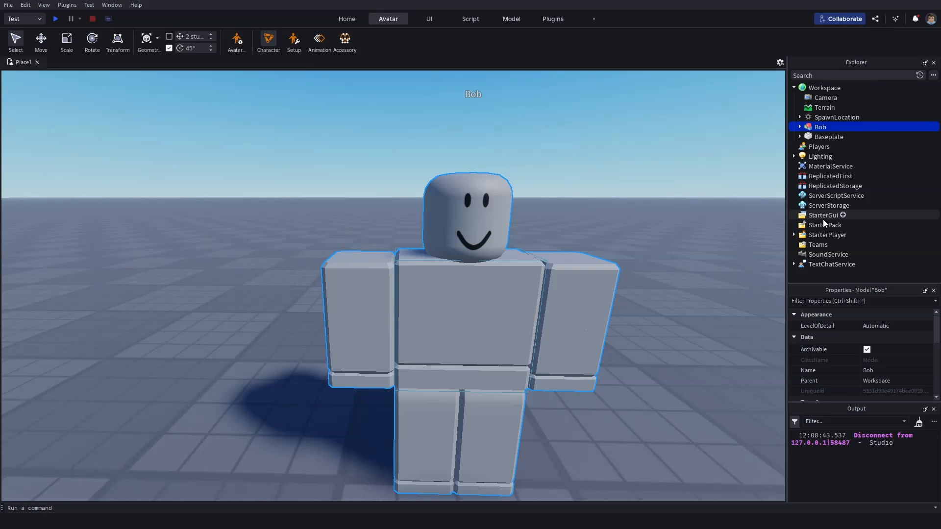
# Step: Add a LocalScript to StarterPlayerScripts and clear its default print line
pyautogui.click(827, 216)
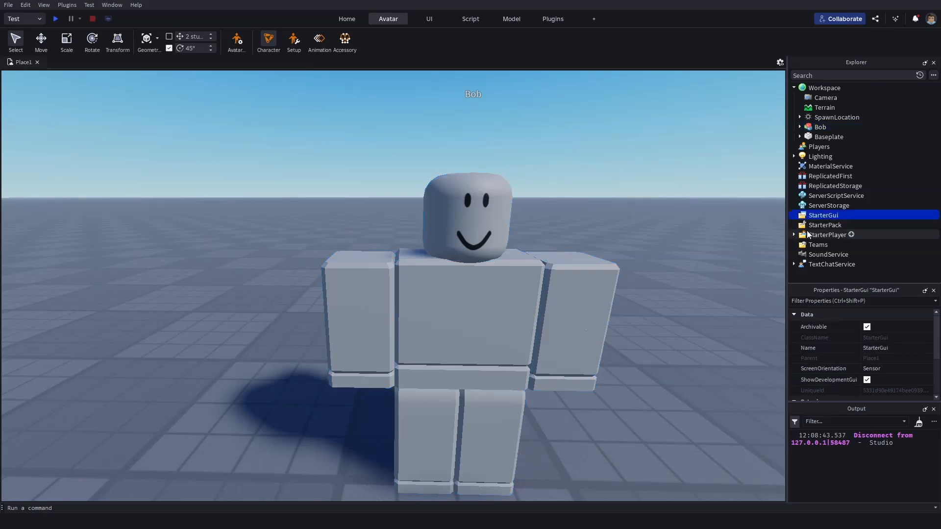
pyautogui.click(792, 234)
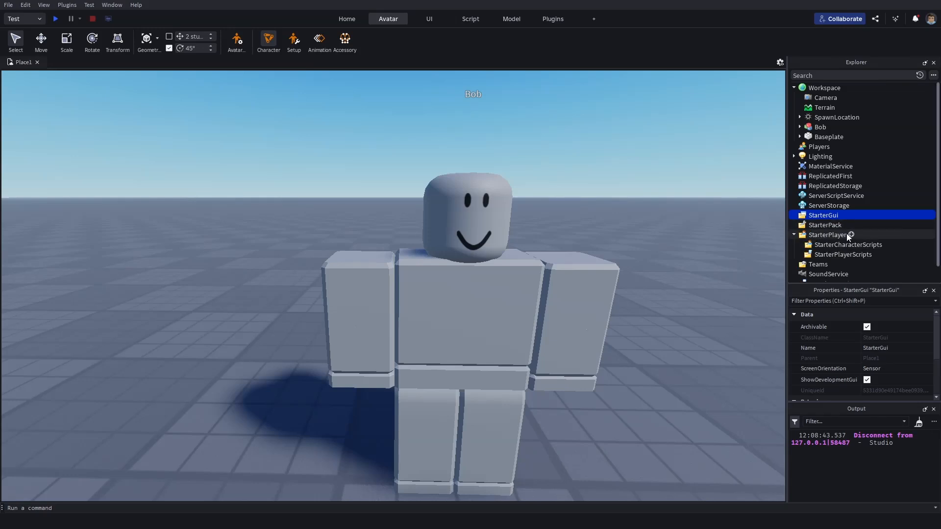
pyautogui.click(853, 252)
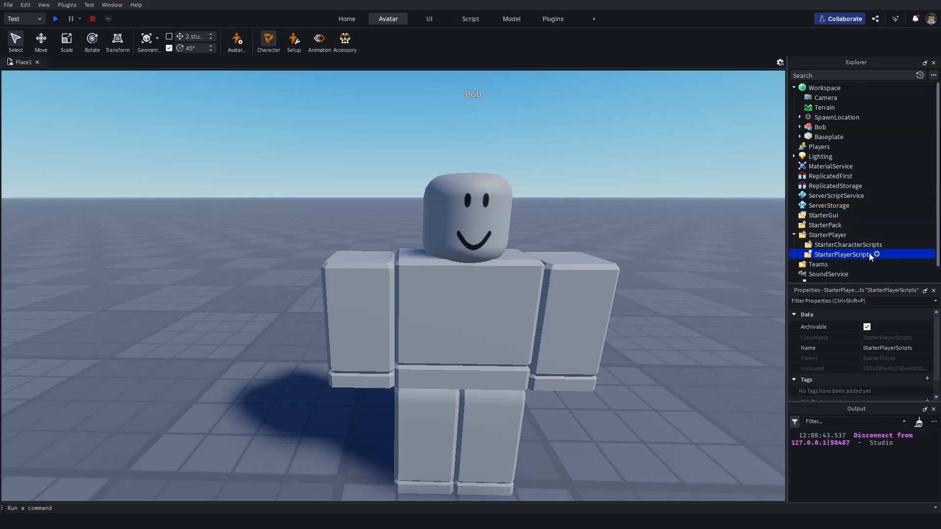
pyautogui.click(843, 244)
pyautogui.click(858, 255)
pyautogui.click(876, 254)
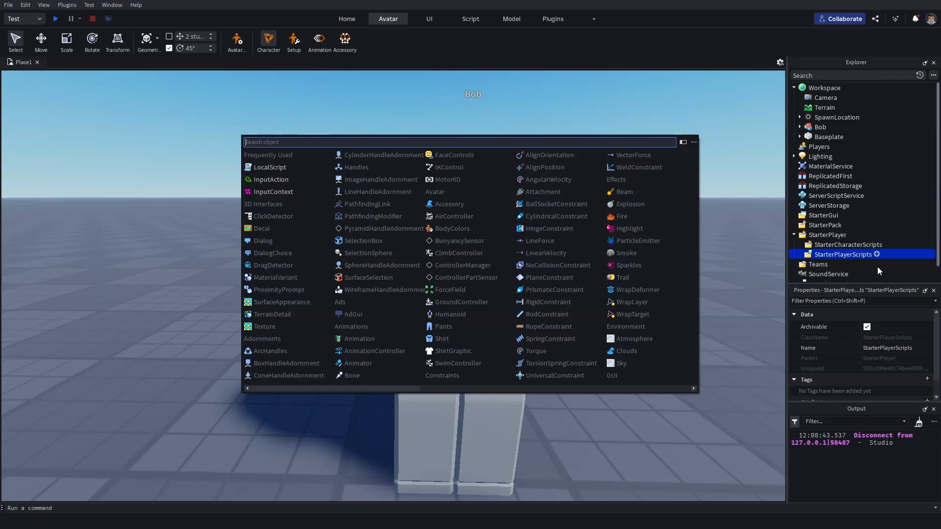
pyautogui.click(281, 168)
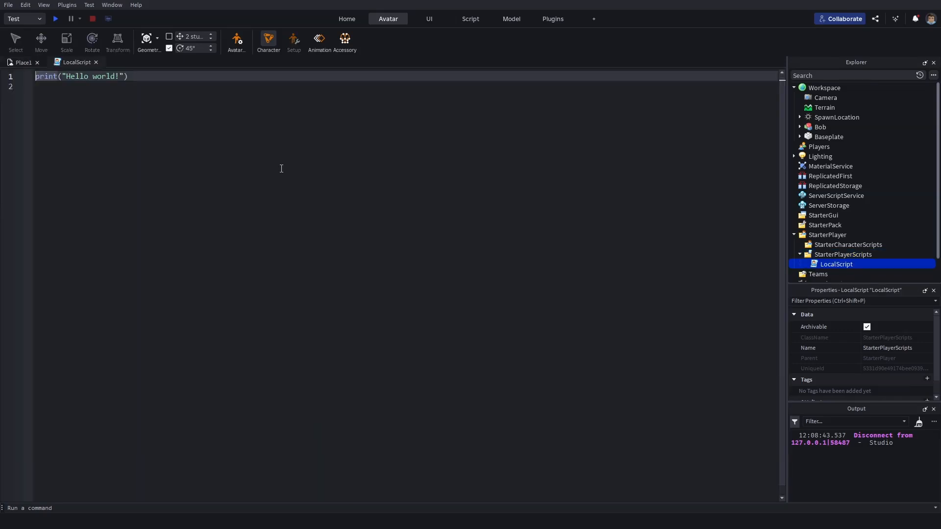
pyautogui.moveTo(124, 99); pyautogui.dragTo(19, 68)
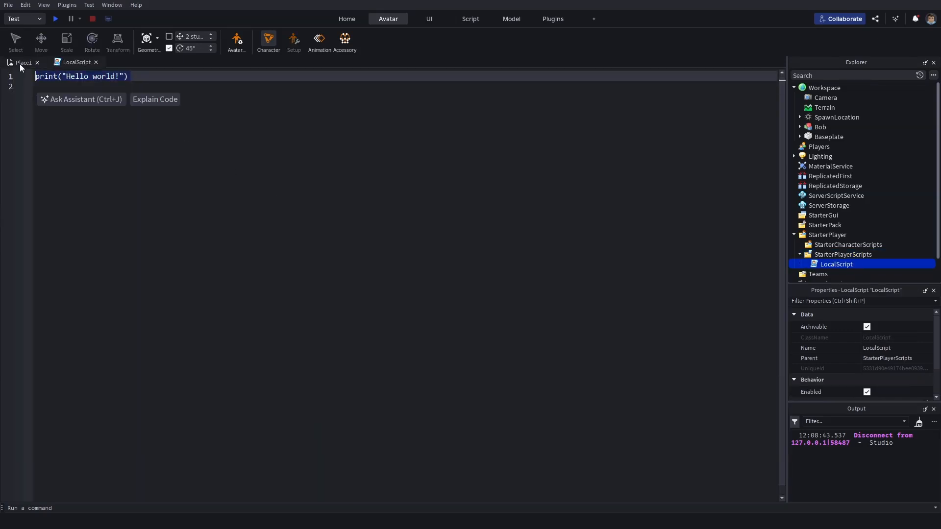
# Step: Add a BillboardGui inside the Bob model in the 3D place
pyautogui.click(20, 64)
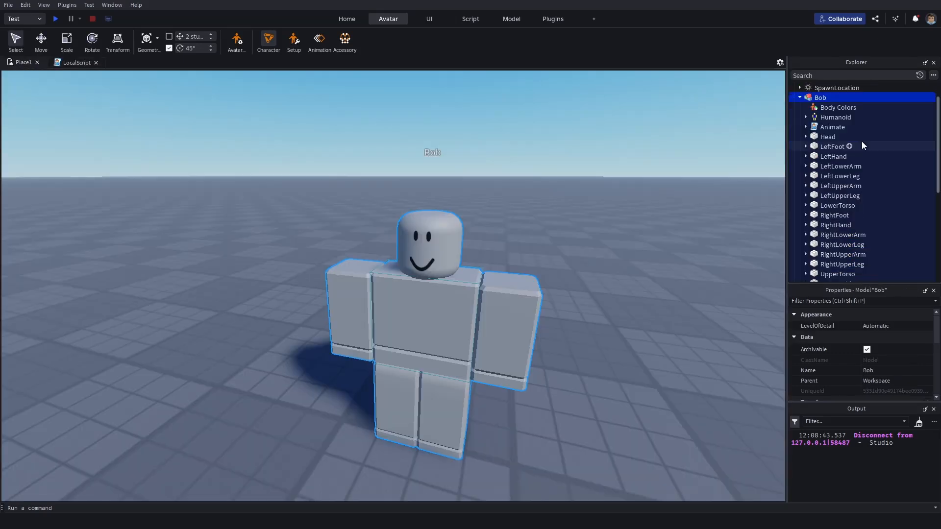
pyautogui.scroll(1, 861, 141)
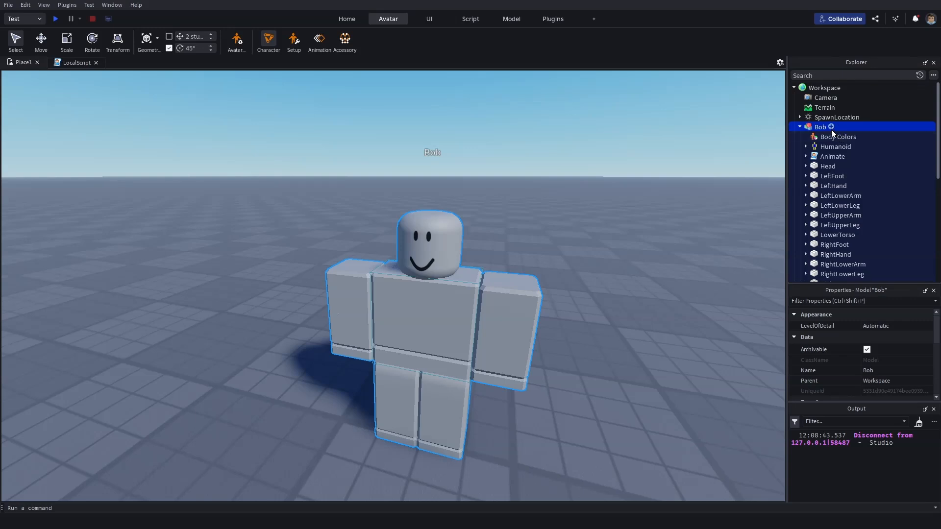
pyautogui.click(831, 127)
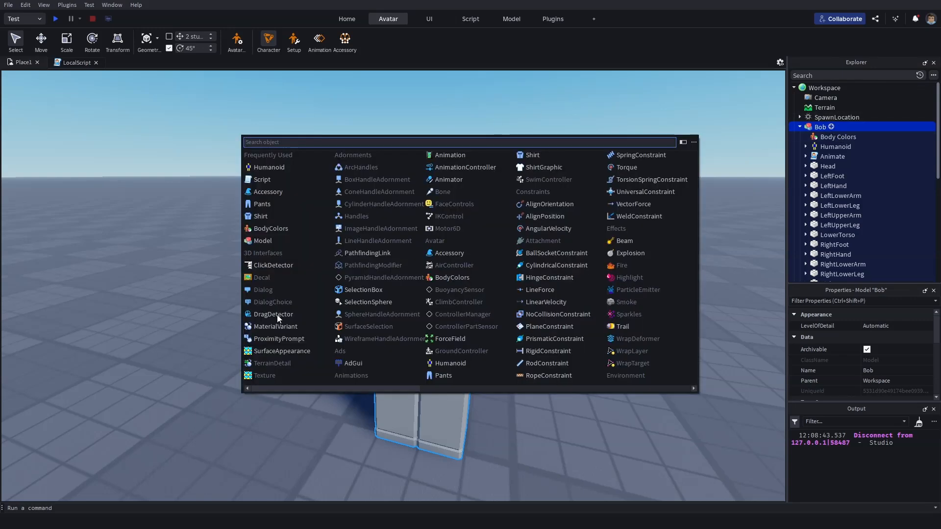
pyautogui.click(281, 168)
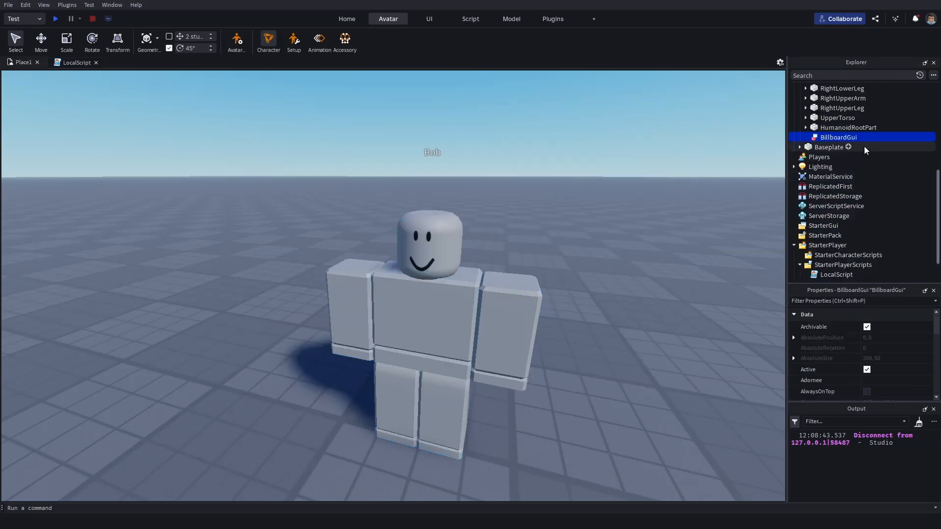
# Step: Add a Frame inside Bob's BillboardGui and a TextLabel inside that Frame
pyautogui.click(860, 137)
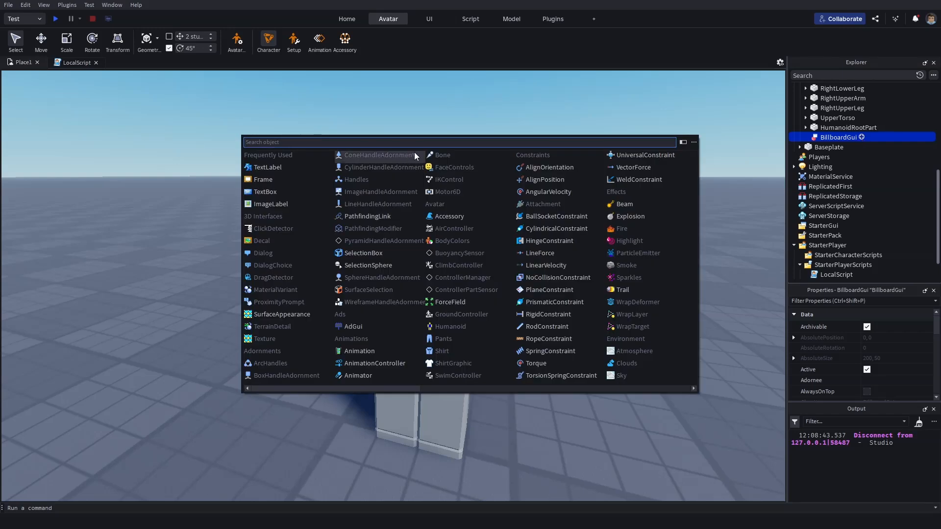
pyautogui.click(268, 179)
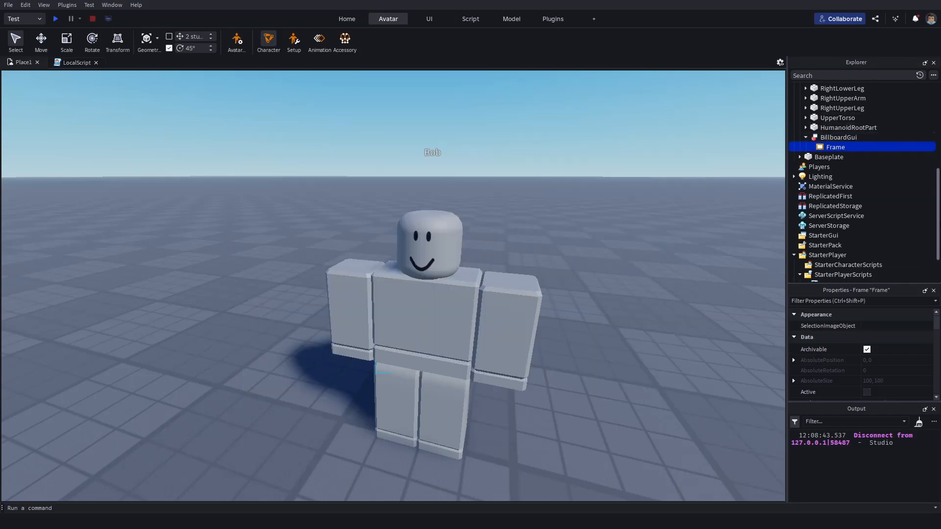
pyautogui.click(850, 147)
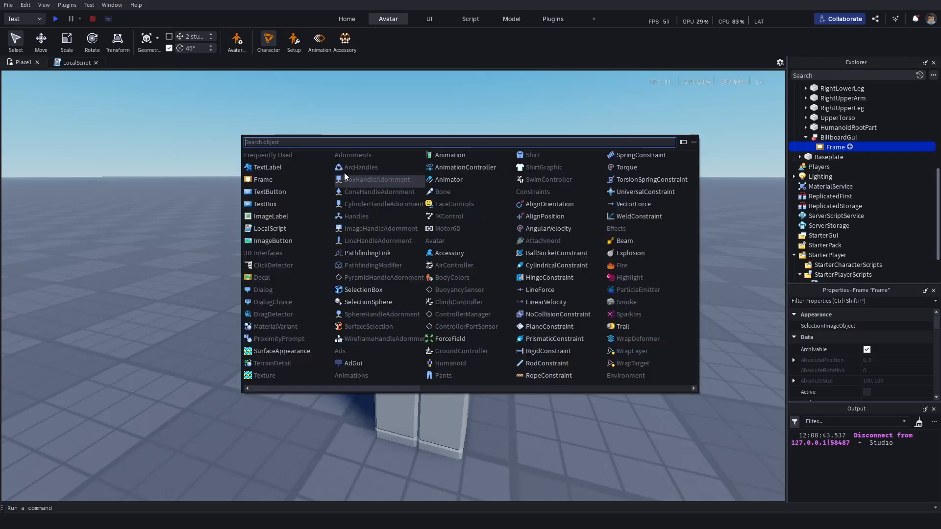
pyautogui.click(282, 171)
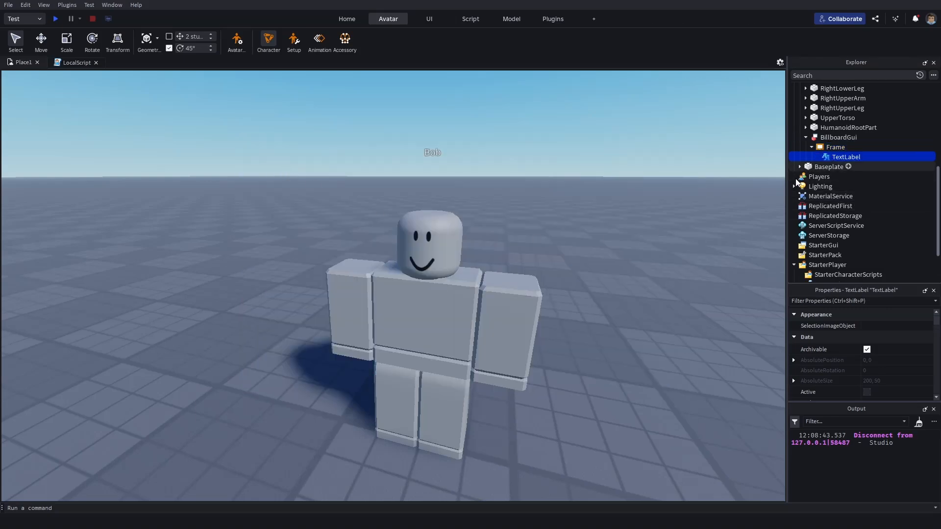
pyautogui.moveTo(514, 218); pyautogui.dragTo(539, 205, button='right')
pyautogui.scroll(2, 515, 218)
pyautogui.scroll(-2, 263, 155)
# Step: On the LocalScript's first line, declare local Bob = workspace:WaitForChild("Bob") with single spacing, and start a second local declaration below
pyautogui.click(69, 62)
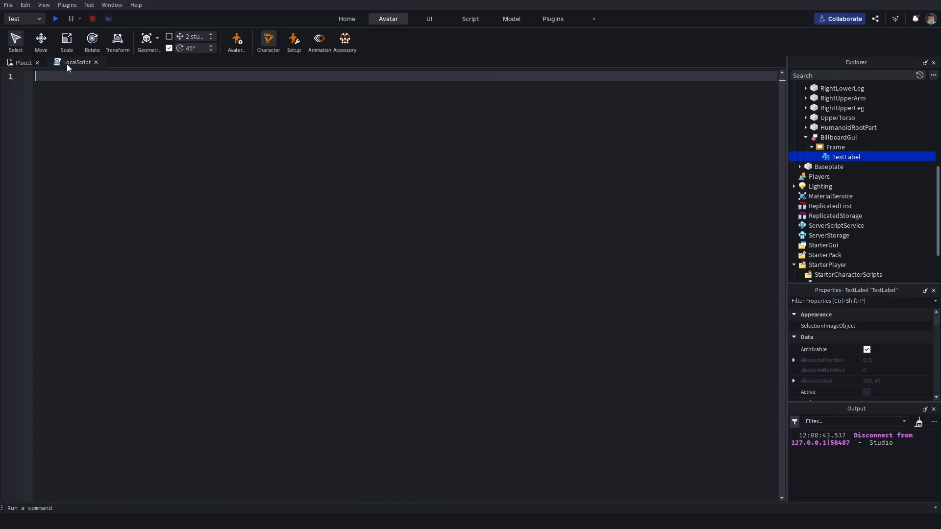
pyautogui.write('local')
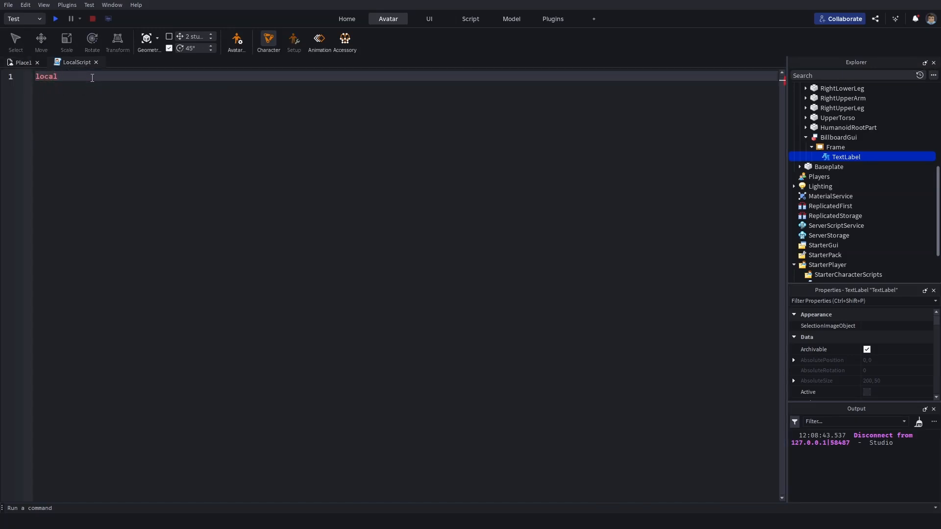
pyautogui.scroll(6, 847, 147)
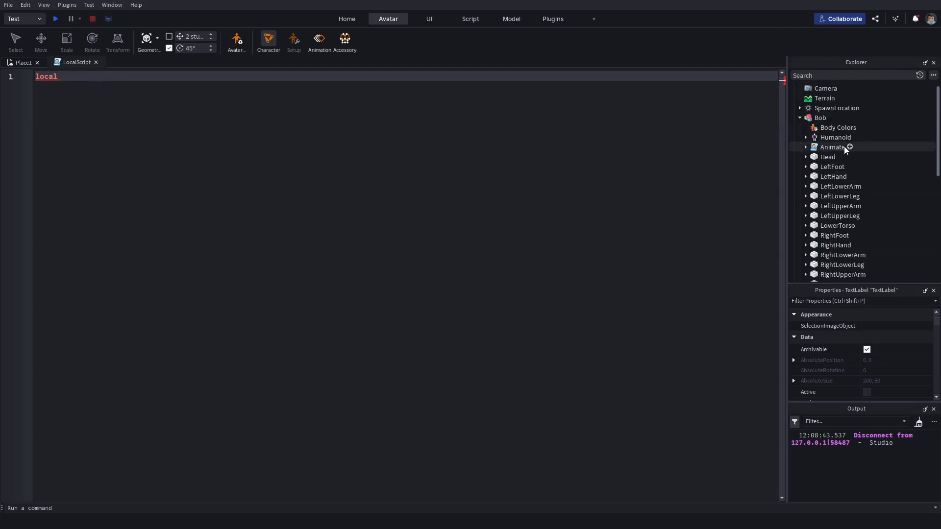
pyautogui.write('wBob  = w')
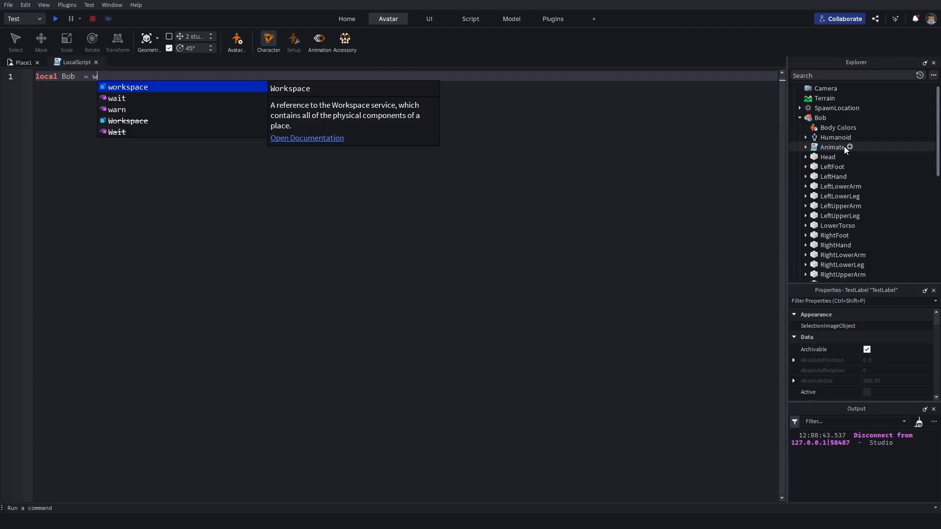
pyautogui.write('orkspace:W')
pyautogui.press('Tab')
pyautogui.write('"')
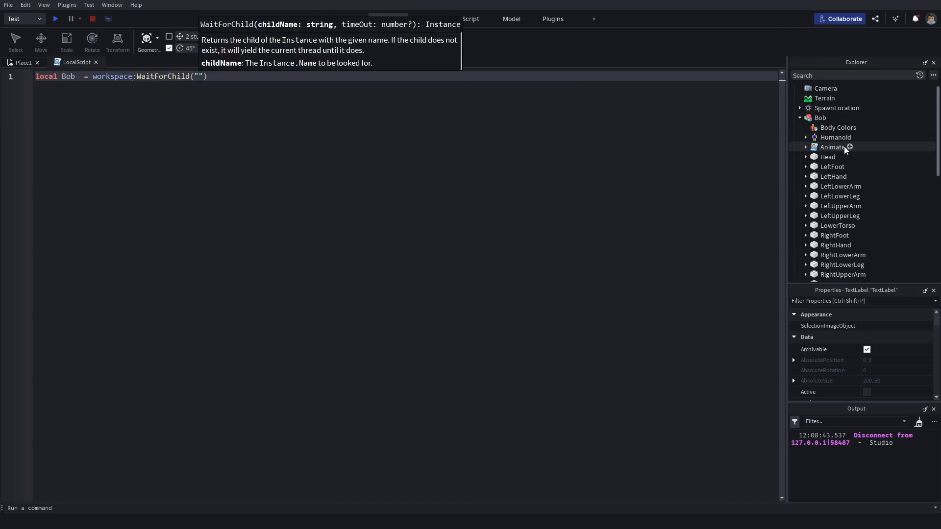
pyautogui.write('b')
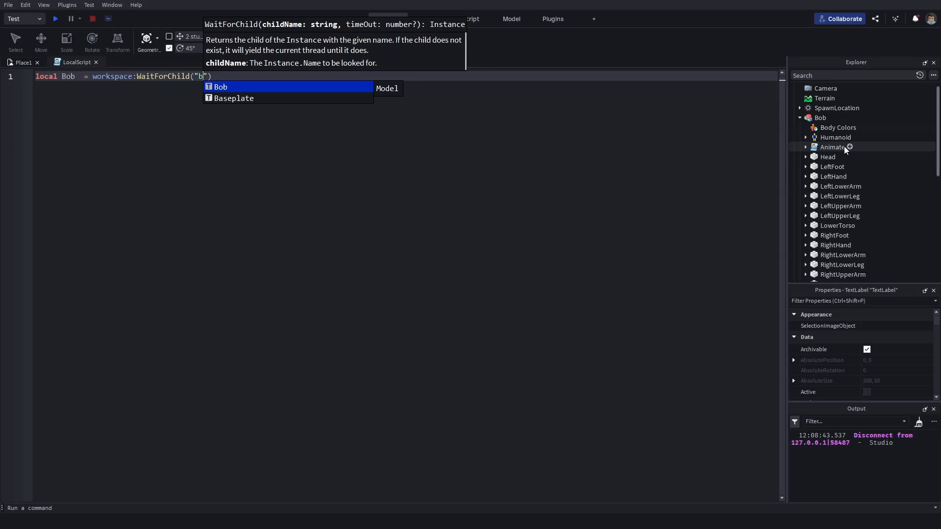
pyautogui.press('Tab')
pyautogui.press('Right')
pyautogui.press('Right')
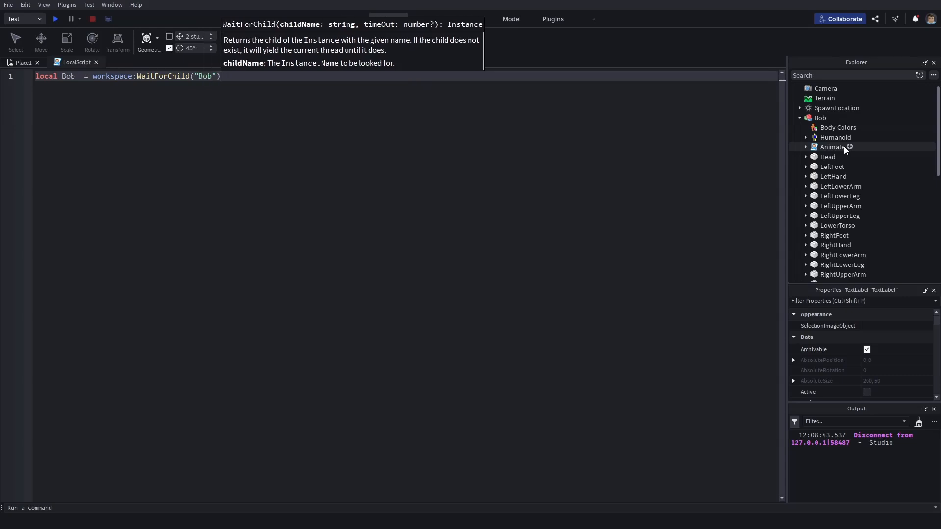
pyautogui.press('Return')
pyautogui.write('local')
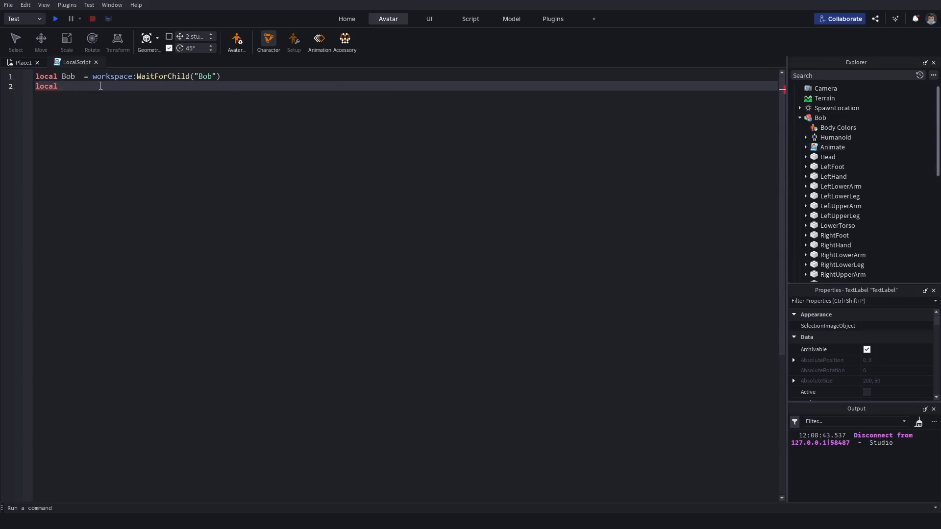
pyautogui.click(80, 76)
pyautogui.press('BackSpace')
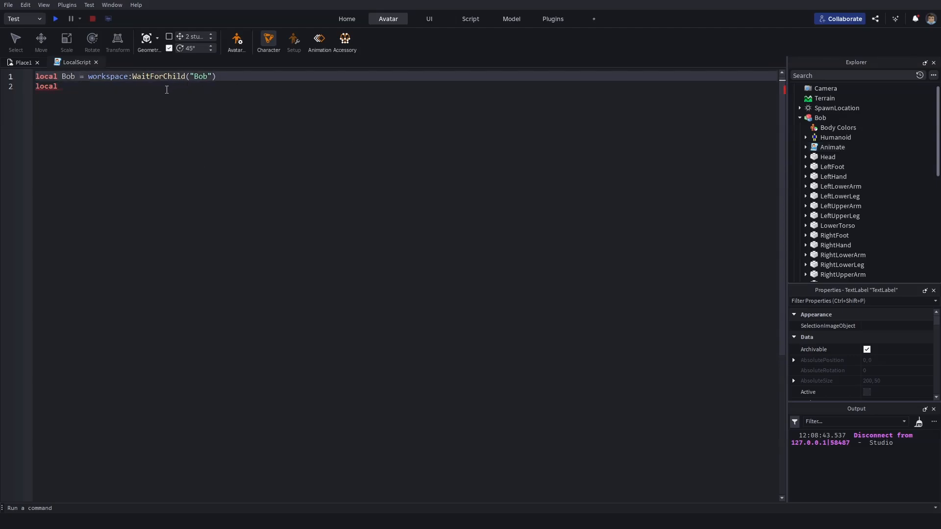
# Step: Complete the script's second line as local TextLabel = Bob.BillboardGui.Frame.TextLabel
pyautogui.click(167, 90)
pyautogui.scroll(-3, 864, 142)
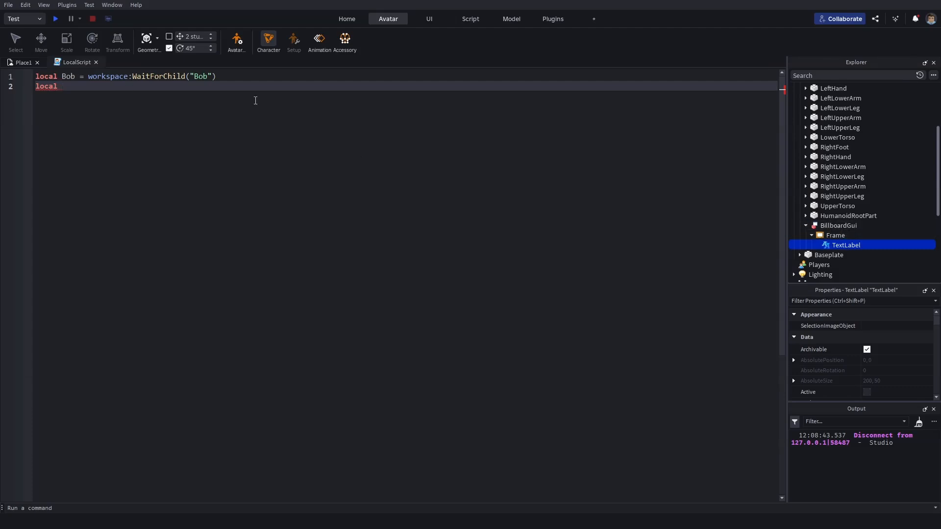
pyautogui.write('local b')
pyautogui.press('BackSpace')
pyautogui.write('TextLabel')
pyautogui.write('= b')
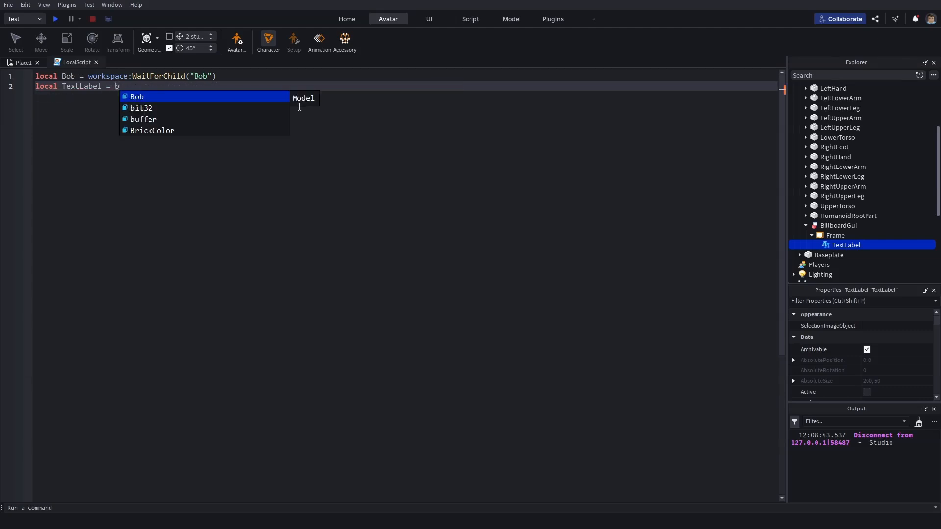
pyautogui.press('BackSpace')
pyautogui.write('Bob')
pyautogui.press('Tab')
pyautogui.write('.')
pyautogui.press('BackSpace')
pyautogui.write('.b')
pyautogui.press('Tab')
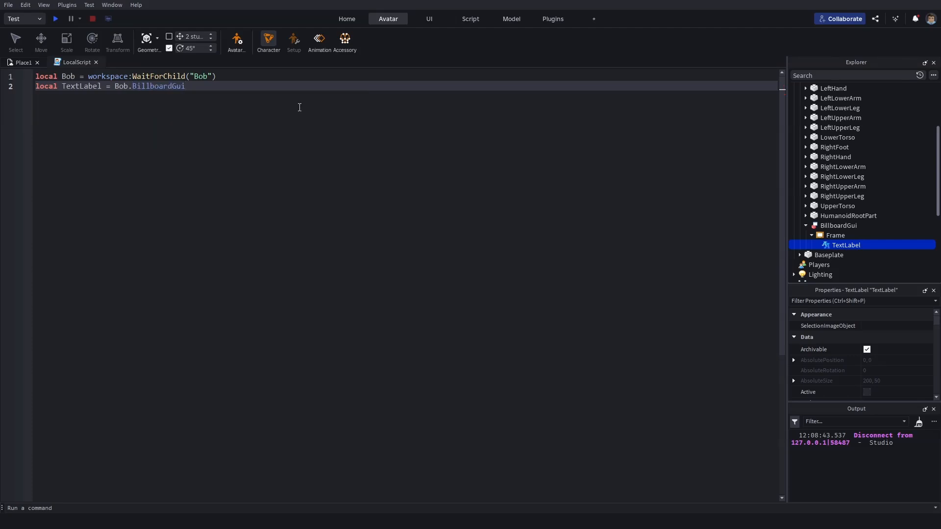
pyautogui.write('.')
pyautogui.press('Tab')
pyautogui.write('.Text')
pyautogui.press('Tab')
pyautogui.moveTo(297, 96); pyautogui.dragTo(2, 63)
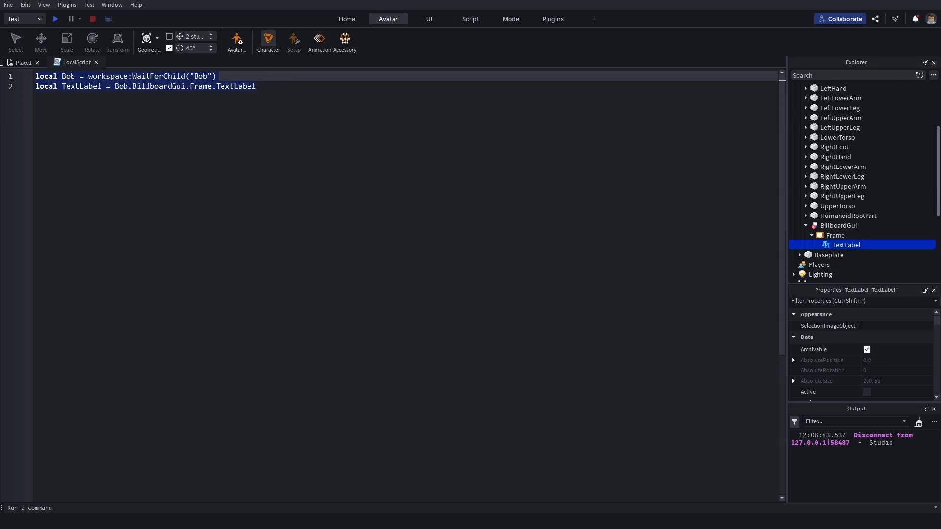
pyautogui.click(170, 113)
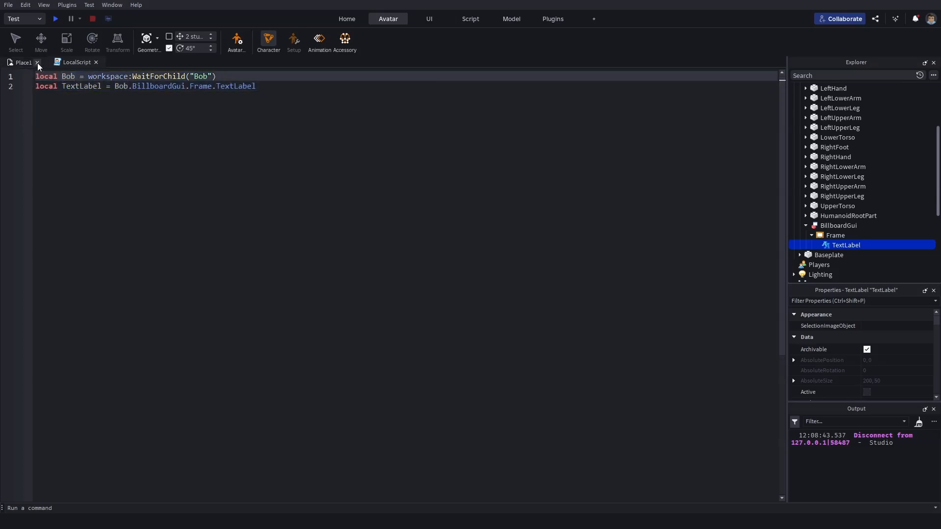
# Step: Return to the 3D place and add a ProximityPrompt inside the Bob model
pyautogui.click(23, 62)
pyautogui.scroll(3, 379, 258)
pyautogui.click(384, 258)
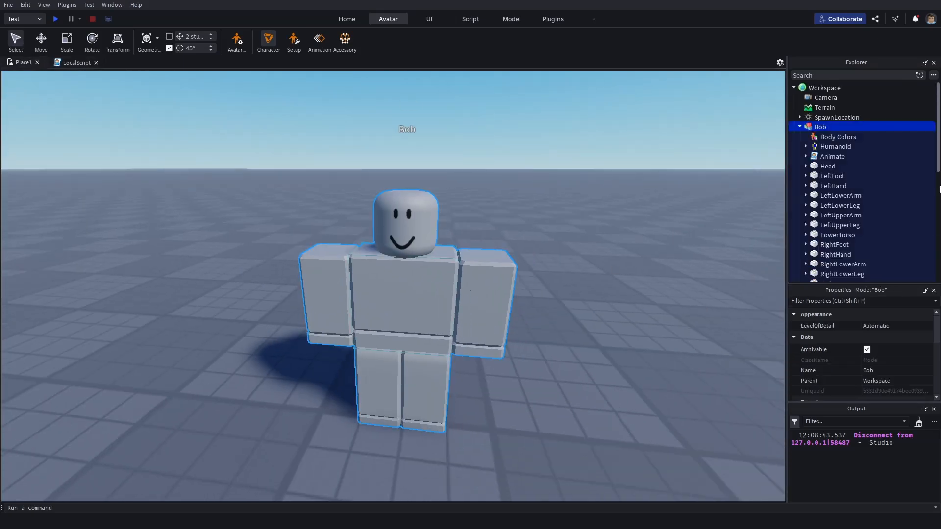
pyautogui.click(830, 127)
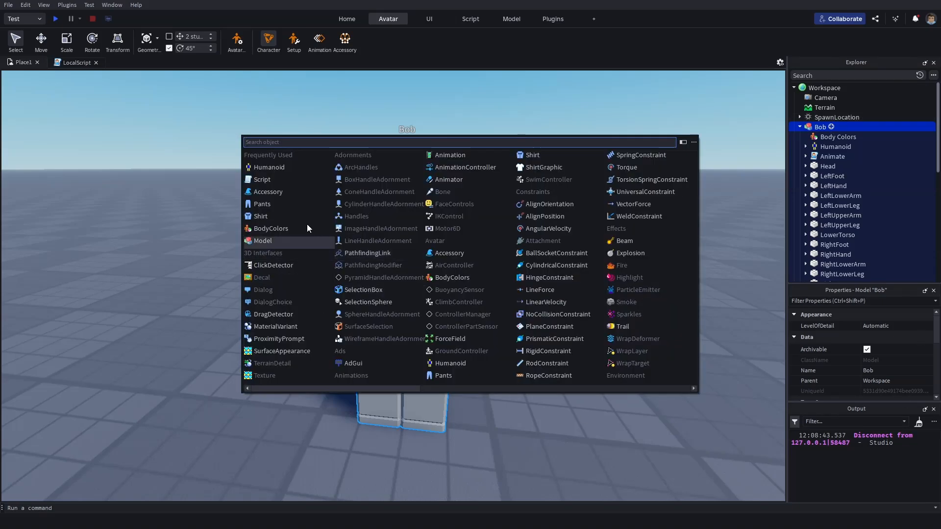
pyautogui.write('proxi')
pyautogui.press('Return')
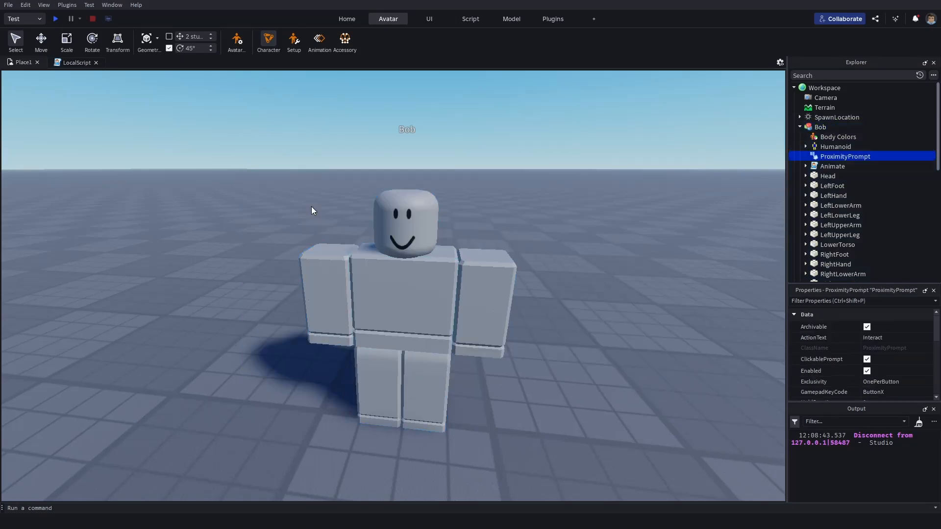
# Step: Switch back to the LocalScript and add an empty third line below the TextLabel declaration
pyautogui.scroll(-5, 560, 266)
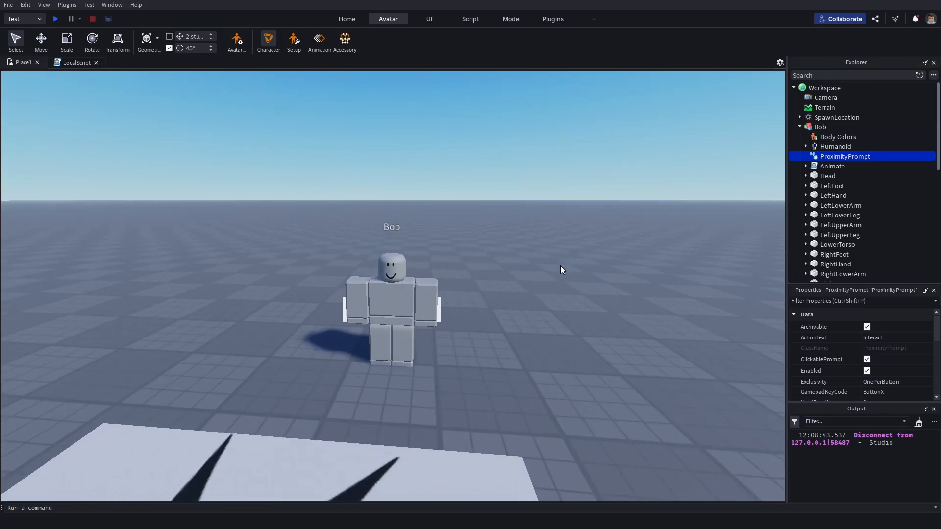
pyautogui.scroll(4, 560, 266)
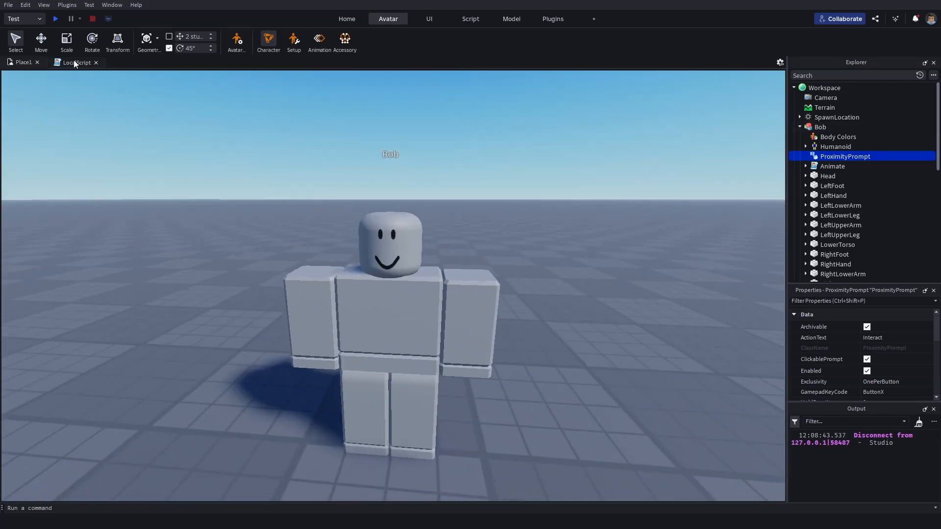
pyautogui.click(73, 62)
pyautogui.click(271, 90)
pyautogui.press('Return')
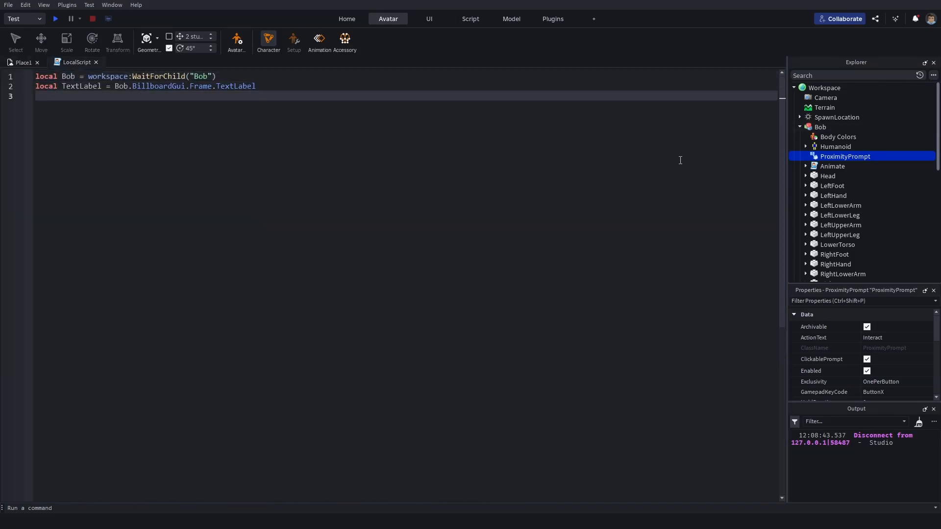
# Step: Insert the line local PromptBob = Bob.ProximityPrompt between the Bob and TextLabel declarations
pyautogui.press('Up')
pyautogui.press('Up')
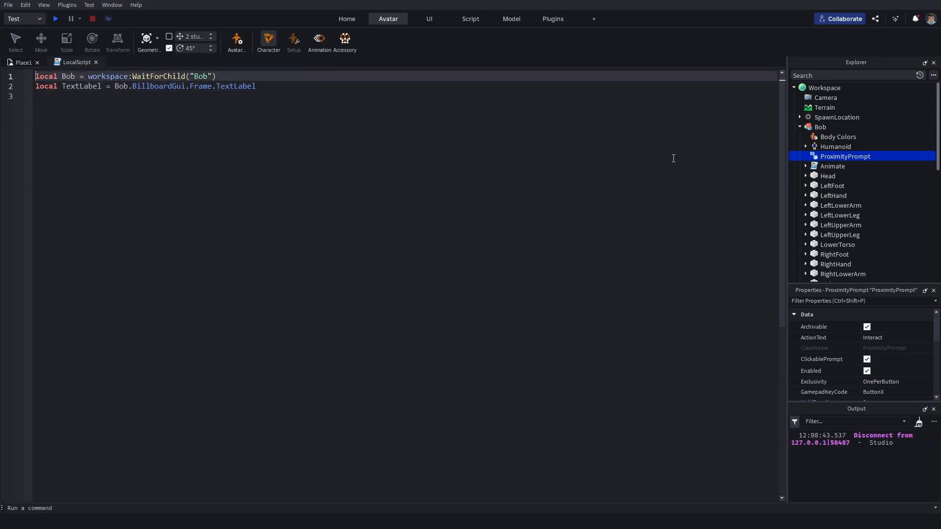
pyautogui.moveTo(214, 79); pyautogui.dragTo(275, 79)
pyautogui.press('Return')
pyautogui.write('local B')
pyautogui.write('romptBob')
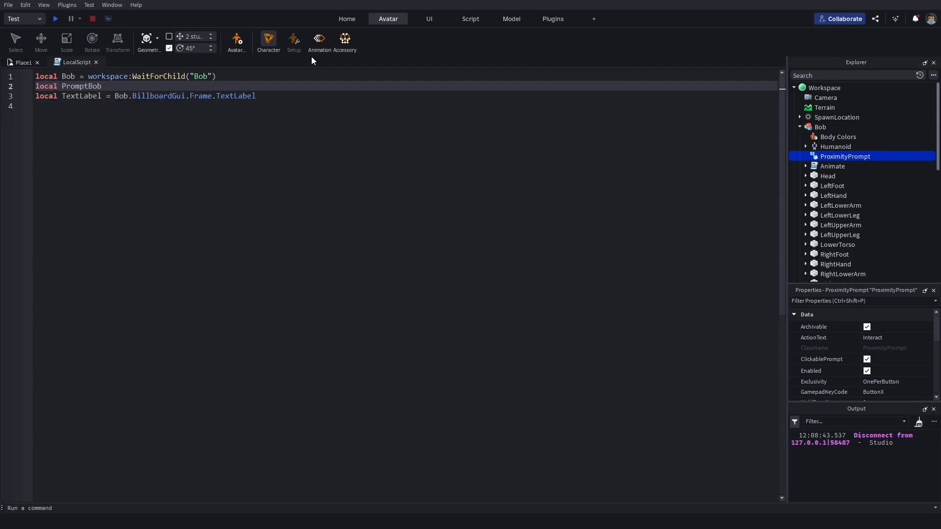
pyautogui.write(' = Bob.proximityPrompt')
pyautogui.press('Tab')
pyautogui.press('Down')
pyautogui.press('Down')
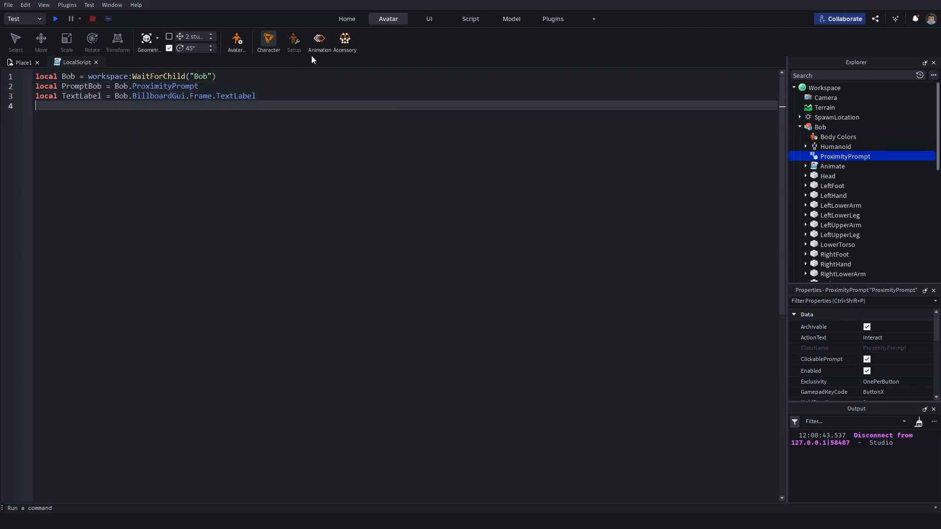
# Step: Return to the 3D place, select Bob's BillboardGui and examine how large it looks from near and far
pyautogui.click(22, 62)
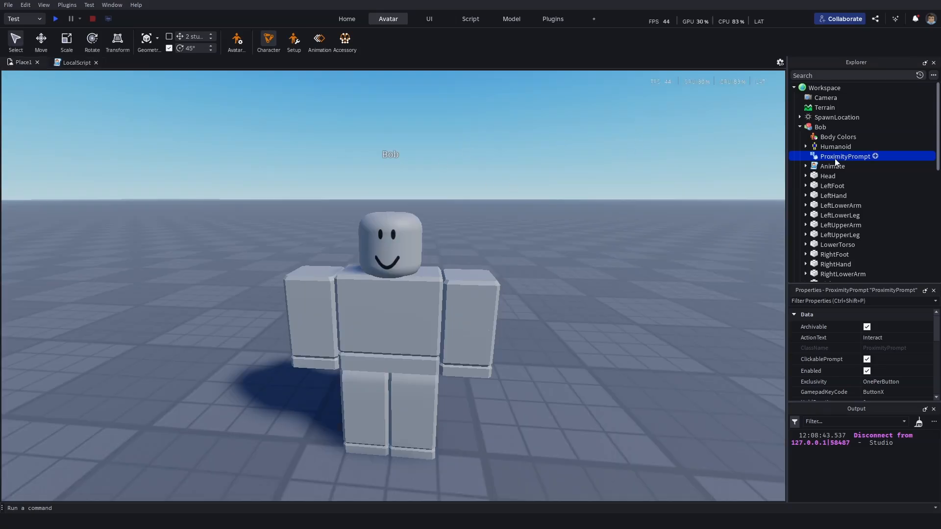
pyautogui.scroll(-4, 836, 158)
pyautogui.click(833, 216)
pyautogui.scroll(-4, 515, 231)
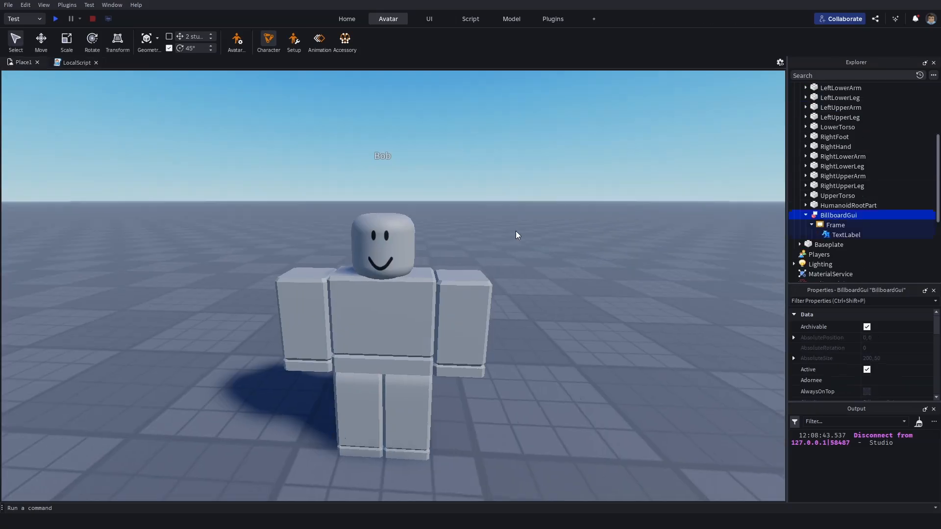
pyautogui.scroll(2, 518, 230)
pyautogui.scroll(-2, 521, 230)
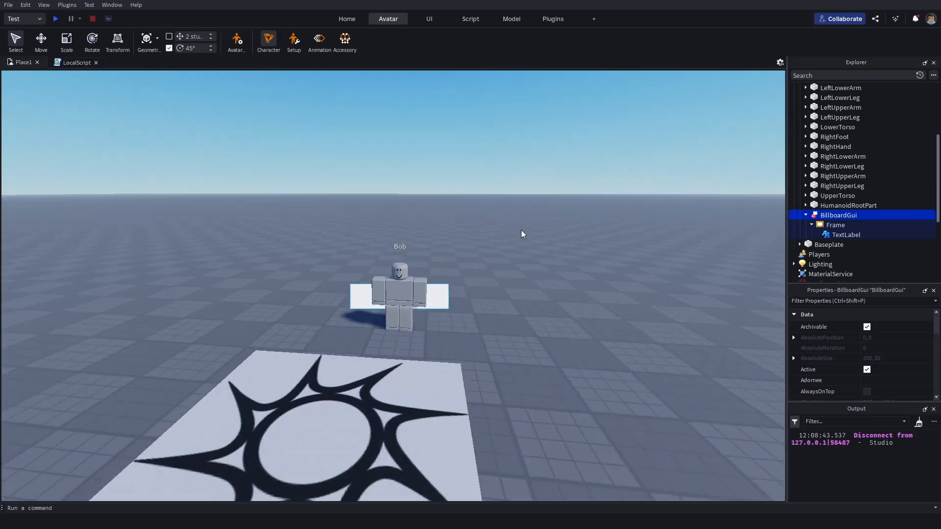
pyautogui.scroll(-4, 520, 229)
pyautogui.scroll(3, 405, 272)
pyautogui.scroll(-3, 476, 257)
pyautogui.scroll(1, 498, 285)
pyautogui.scroll(5, 493, 286)
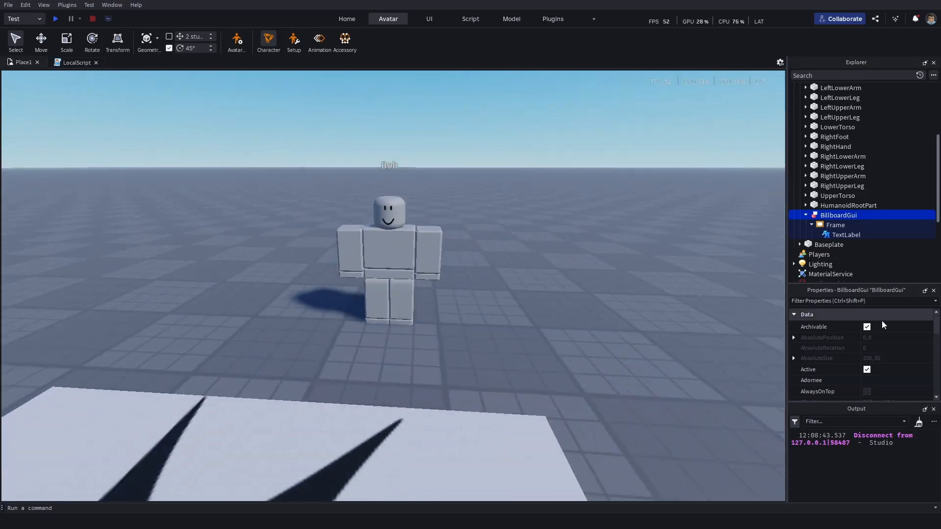
# Step: Filter the BillboardGui's properties by "size" and expand Size down to the Scale and Offset values of X and Y
pyautogui.scroll(-12, 885, 326)
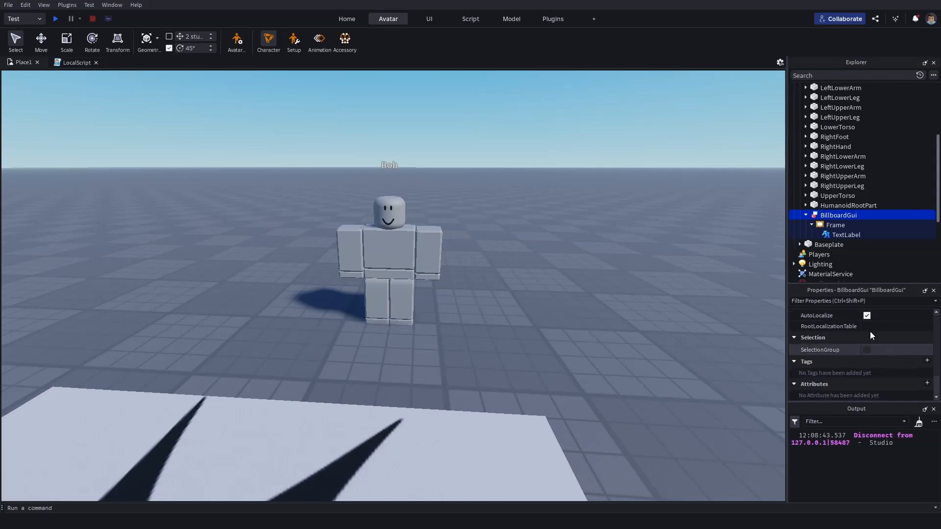
pyautogui.click(832, 300)
pyautogui.write('size')
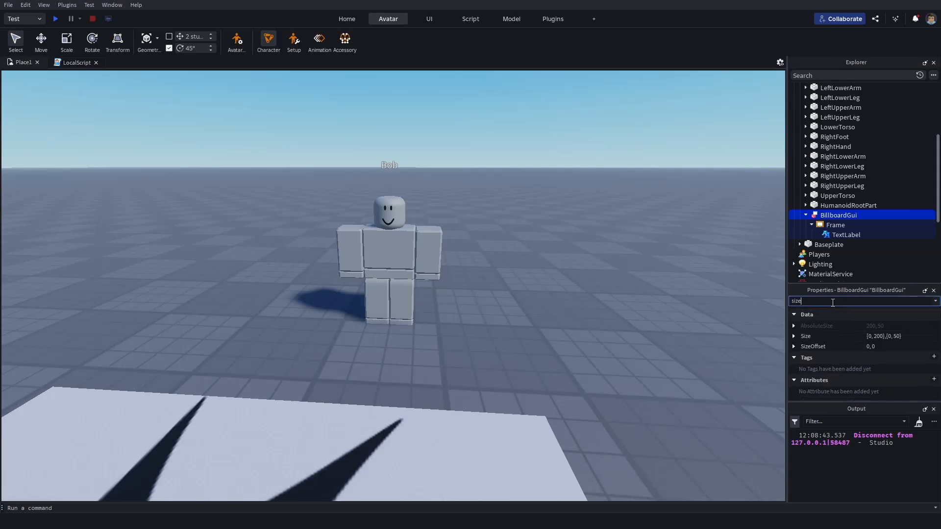
pyautogui.click(793, 336)
pyautogui.click(794, 367)
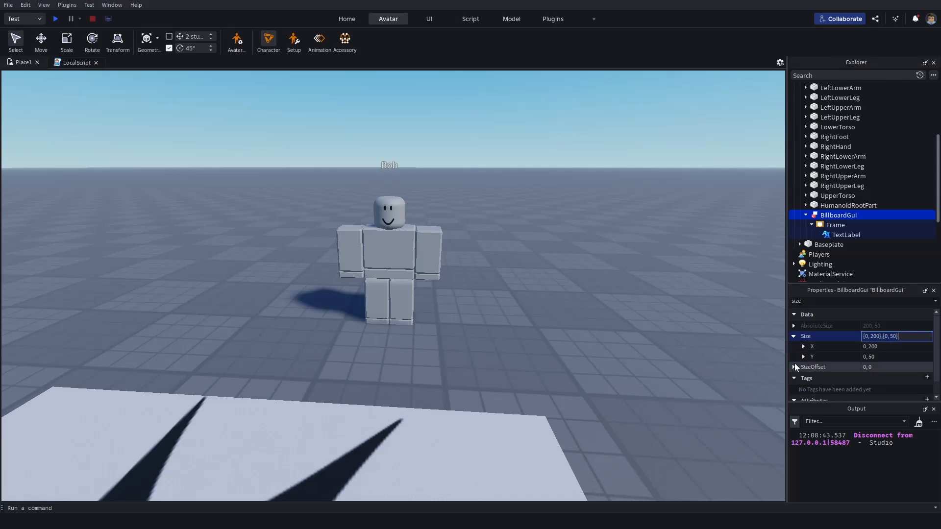
pyautogui.click(793, 367)
pyautogui.scroll(-1, 814, 365)
pyautogui.scroll(1, 862, 360)
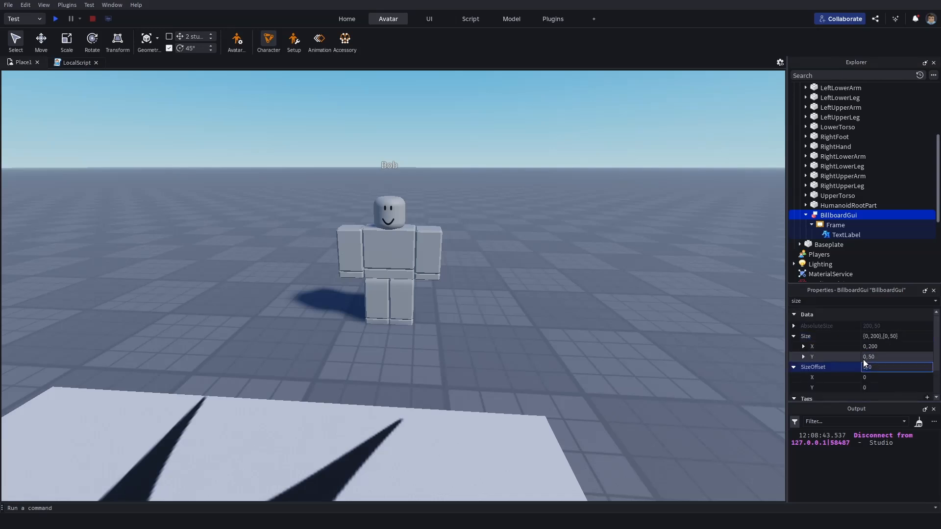
pyautogui.click(804, 347)
pyautogui.click(794, 387)
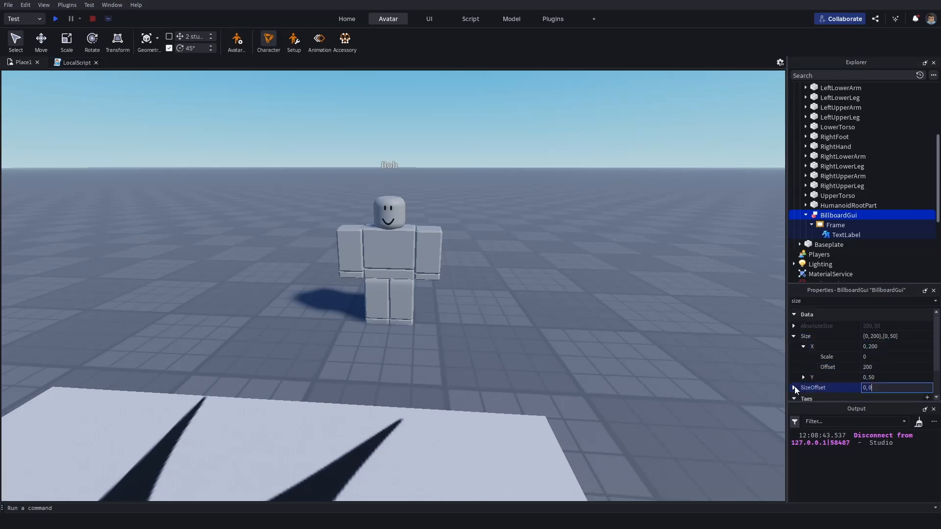
pyautogui.click(803, 377)
pyautogui.scroll(-1, 872, 364)
# Step: Set the X and Y Offset of the BillboardGui's Size to 0
pyautogui.click(880, 339)
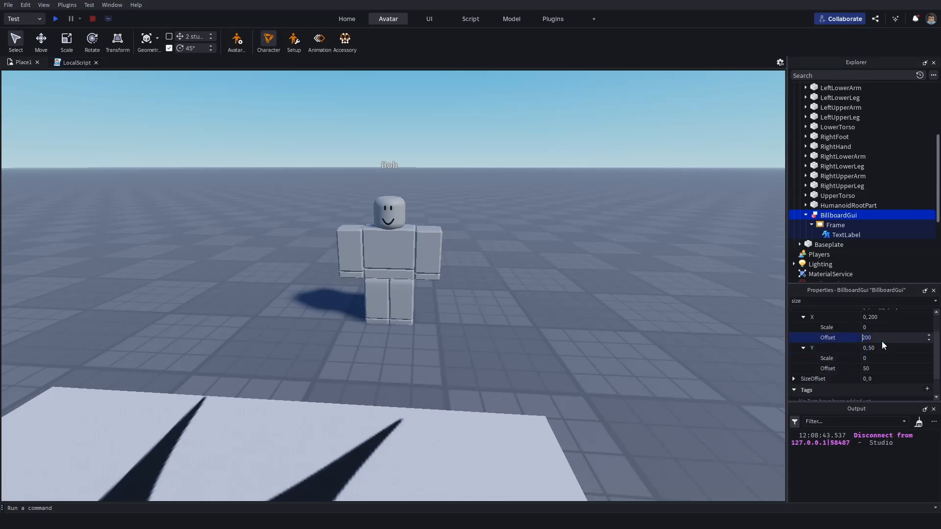
pyautogui.doubleClick(878, 339)
pyautogui.write('0')
pyautogui.click(880, 369)
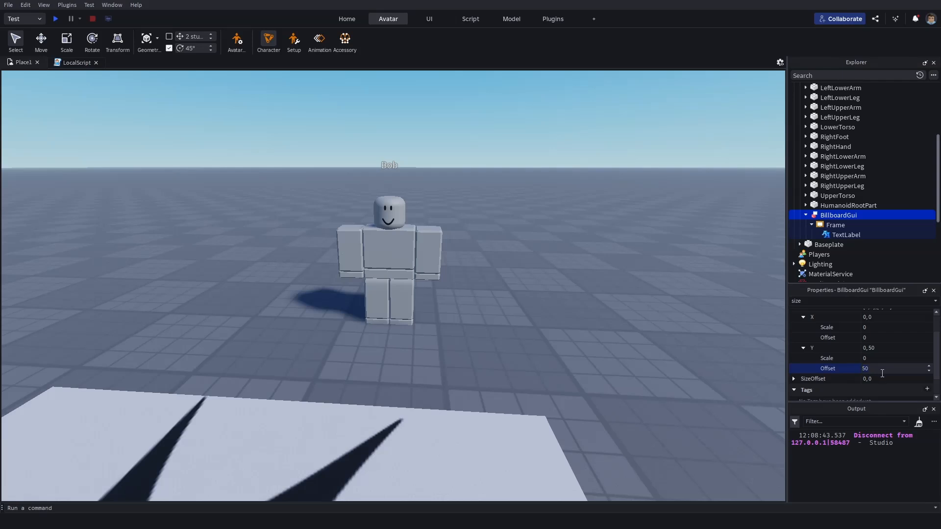
pyautogui.scroll(2, 881, 372)
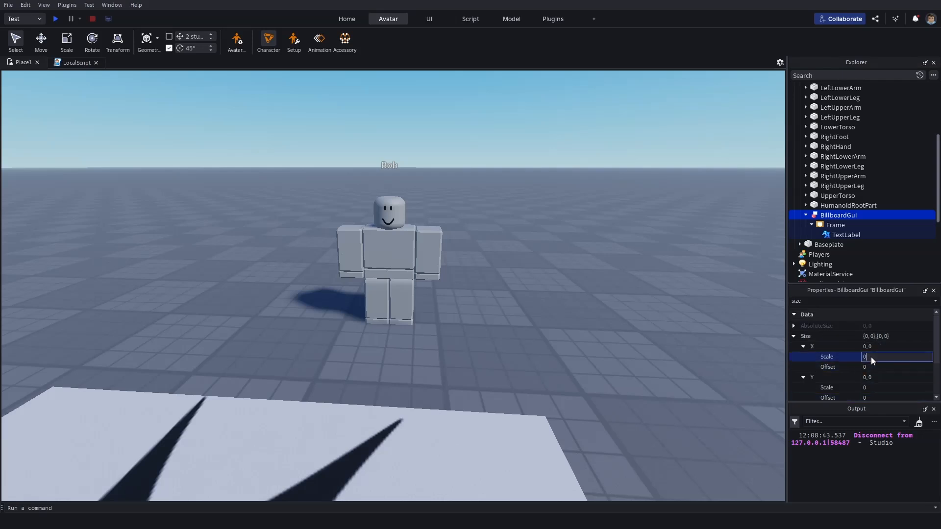
# Step: Set the X and Y Scale of the BillboardGui's Size to 1
pyautogui.click(871, 356)
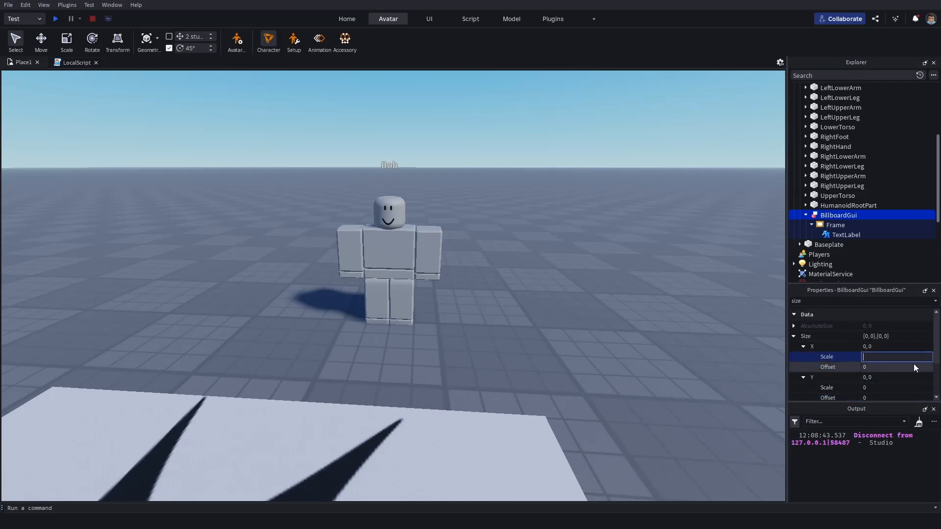
pyautogui.write('5')
pyautogui.press('BackSpace')
pyautogui.write('1')
pyautogui.press('Return')
pyautogui.scroll(-2, 913, 363)
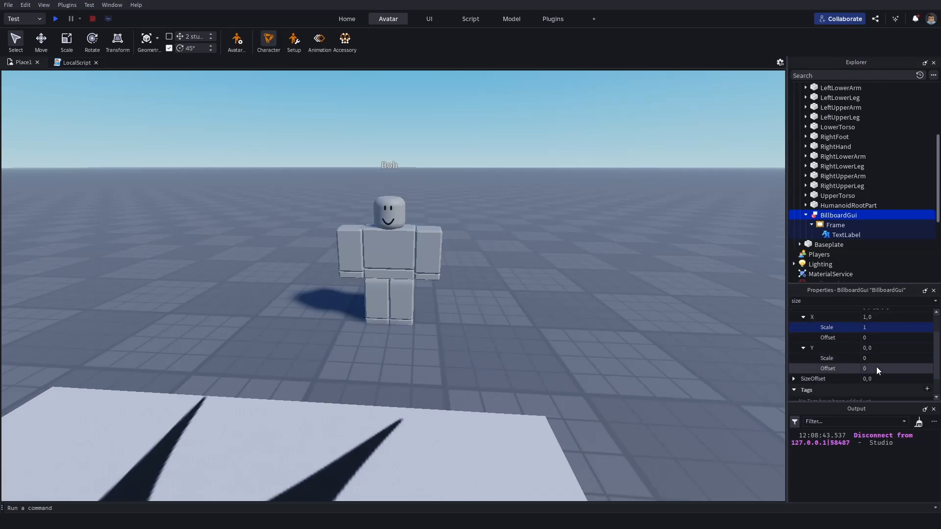
pyautogui.click(887, 360)
pyautogui.write('1')
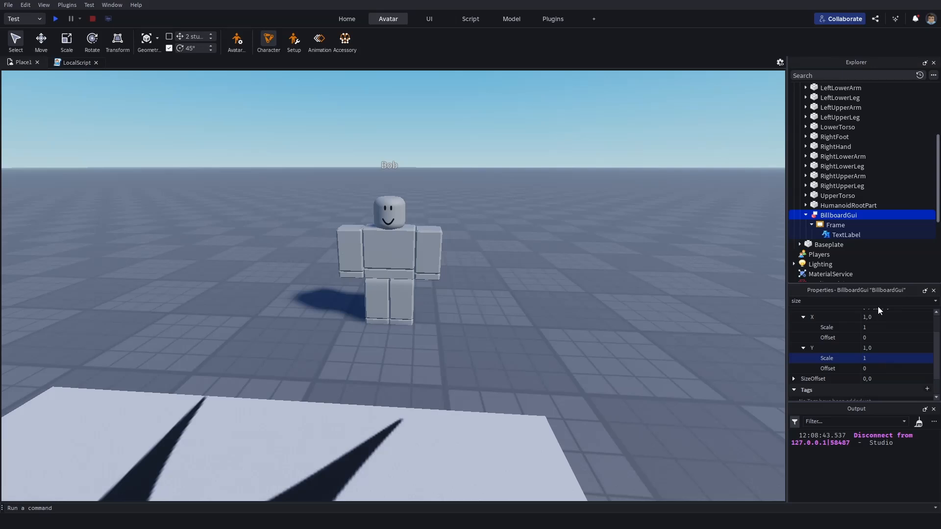
# Step: Select the Frame inside the BillboardGui and set the X and Y Offset of its Size to 0
pyautogui.click(834, 226)
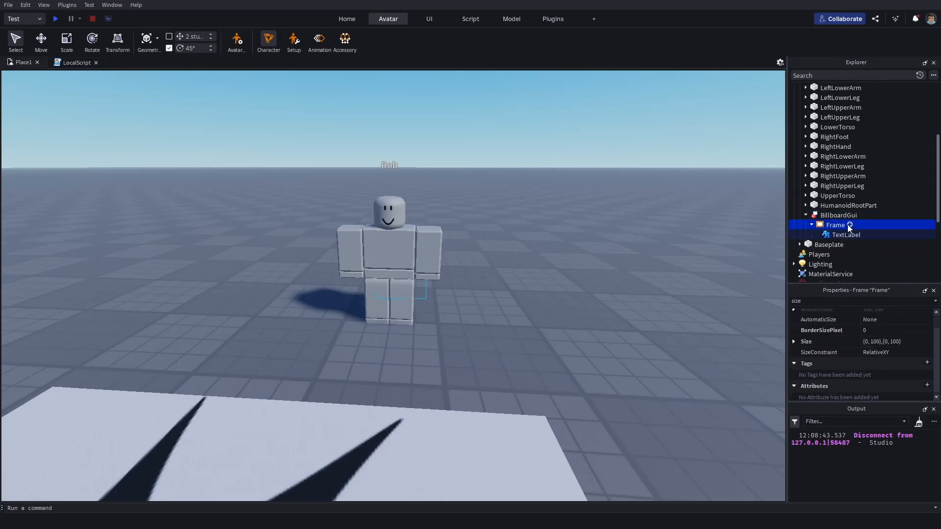
pyautogui.click(849, 234)
pyautogui.click(834, 224)
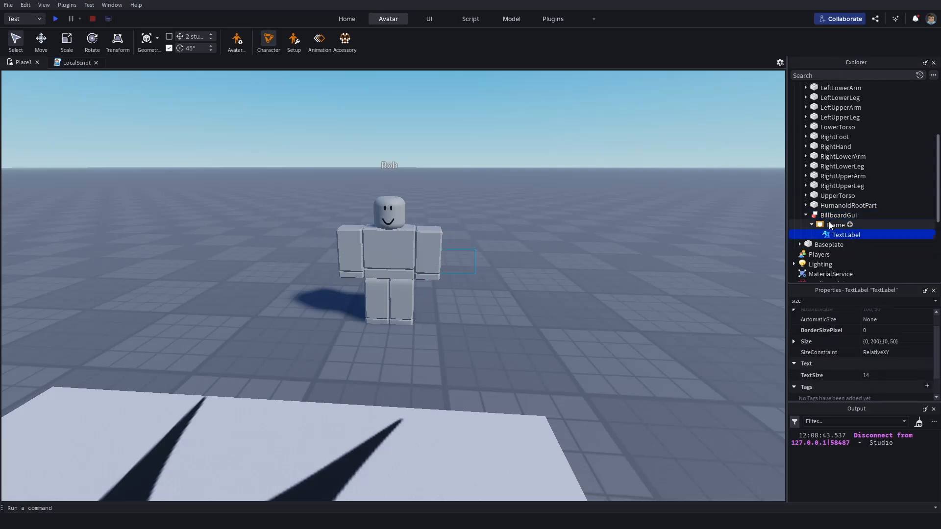
pyautogui.click(793, 342)
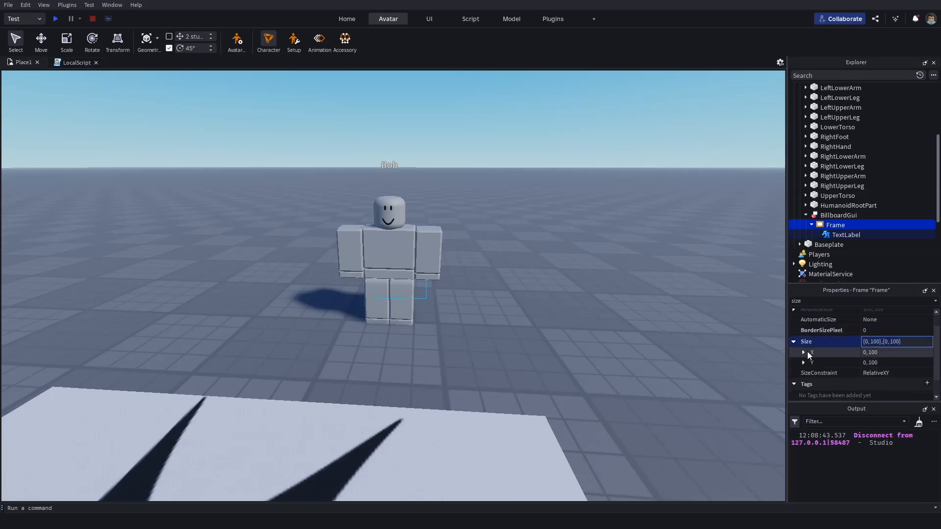
pyautogui.click(803, 352)
pyautogui.click(803, 383)
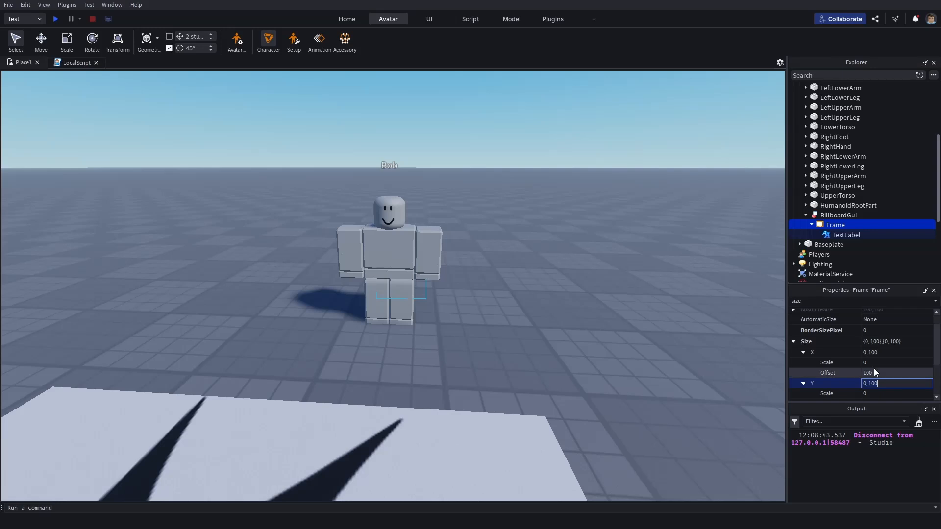
pyautogui.click(887, 373)
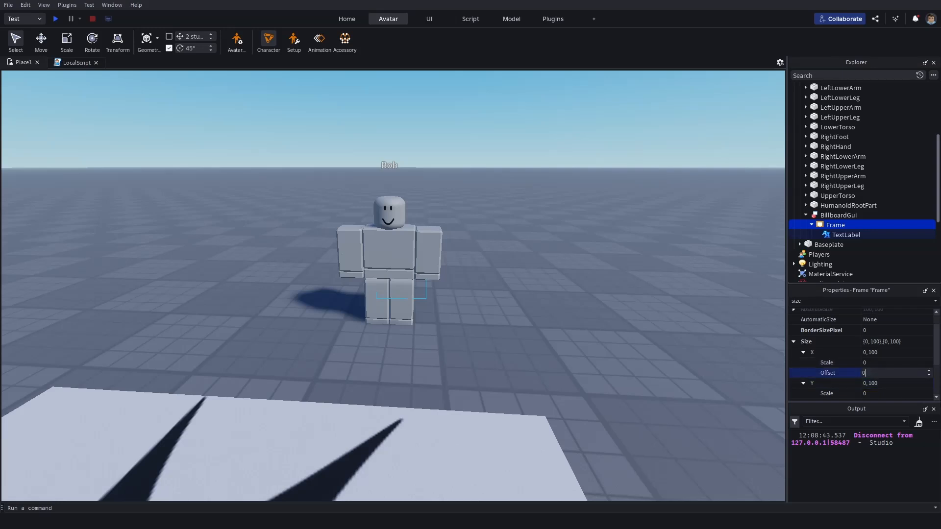
pyautogui.press('Return')
pyautogui.scroll(-2, 868, 342)
pyautogui.click(893, 345)
pyautogui.write('00')
pyautogui.press('Return')
# Step: Set the X and Y Scale of the Frame's Size to 1
pyautogui.scroll(1, 884, 350)
pyautogui.click(887, 332)
pyautogui.write('1')
pyautogui.press('Return')
pyautogui.click(884, 365)
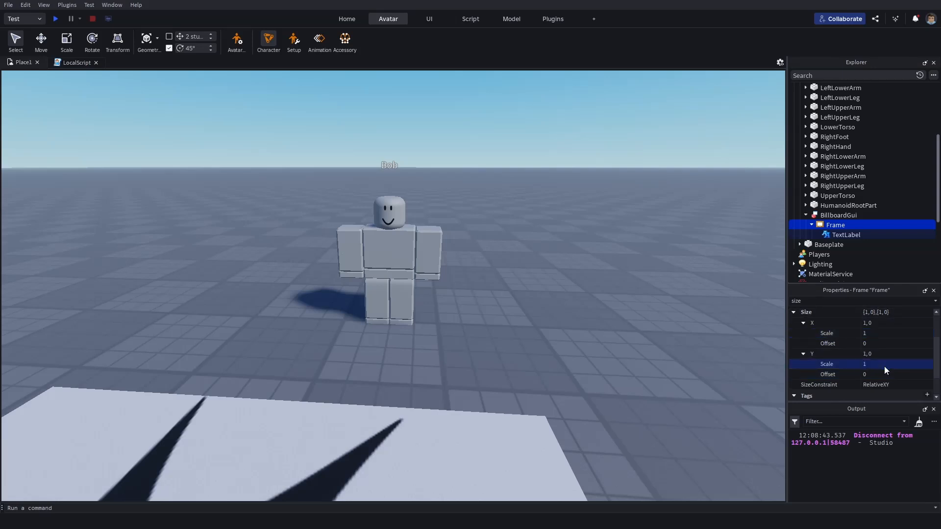
# Step: Set the TextLabel's Size to Scale 1 and Offset 0 on both X and Y
pyautogui.click(842, 235)
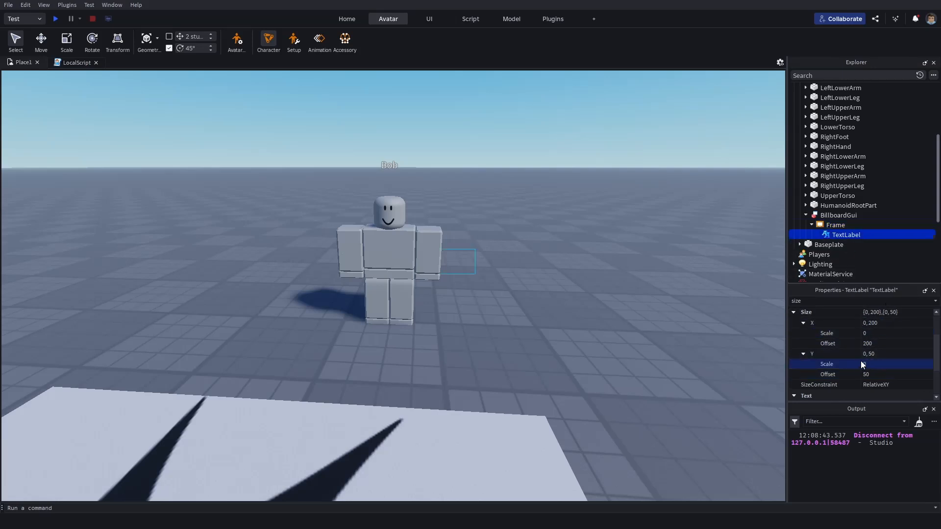
pyautogui.click(872, 333)
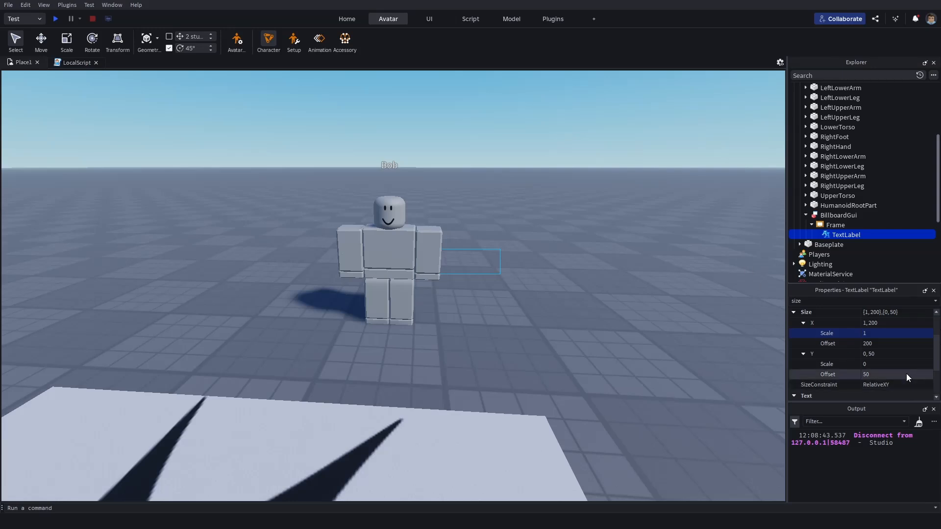
pyautogui.click(881, 365)
pyautogui.write('1')
pyautogui.click(890, 346)
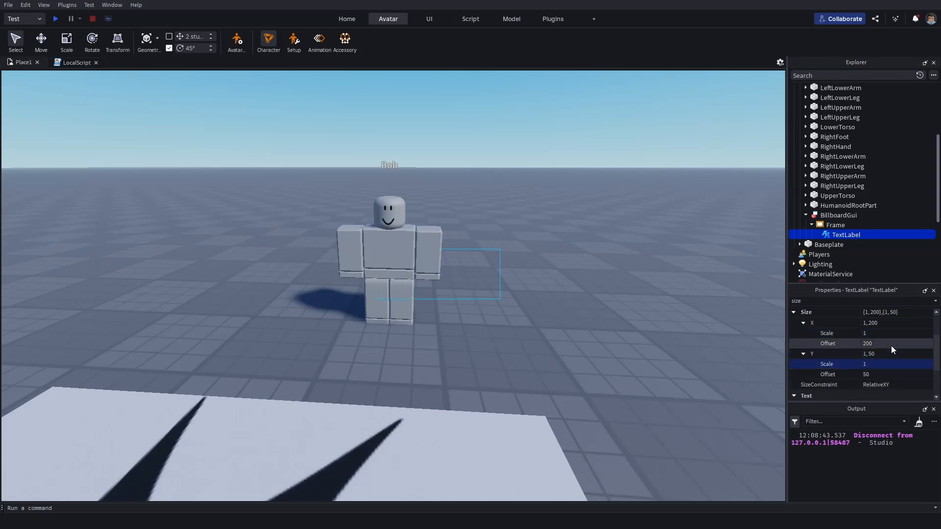
pyautogui.write('0')
pyautogui.click(878, 374)
pyautogui.write('0')
pyautogui.press('Return')
# Step: Select the BillboardGui, clear the property filter and enable AlwaysOnTop
pyautogui.moveTo(416, 251); pyautogui.dragTo(447, 248, button='right')
pyautogui.press('w')
pyautogui.press('s')
pyautogui.press('w')
pyautogui.click(837, 216)
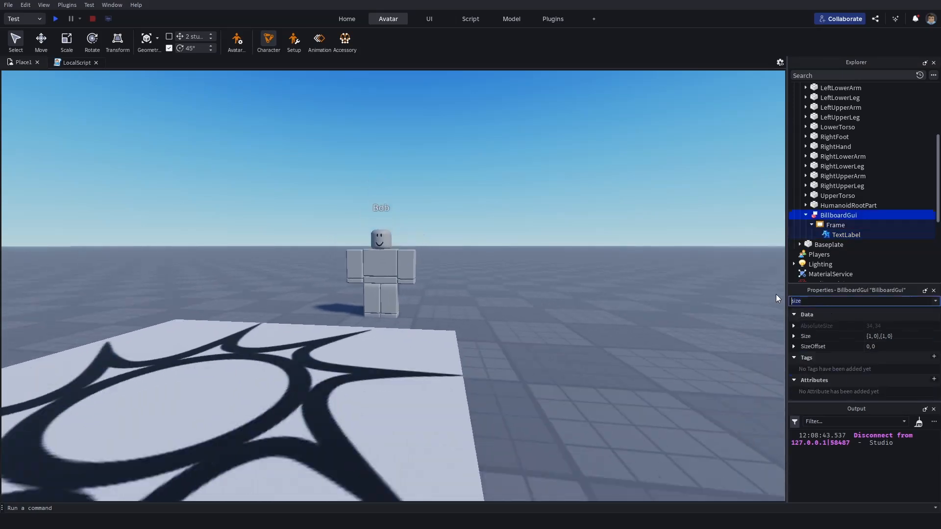
pyautogui.press('BackSpace')
pyautogui.scroll(-2, 894, 370)
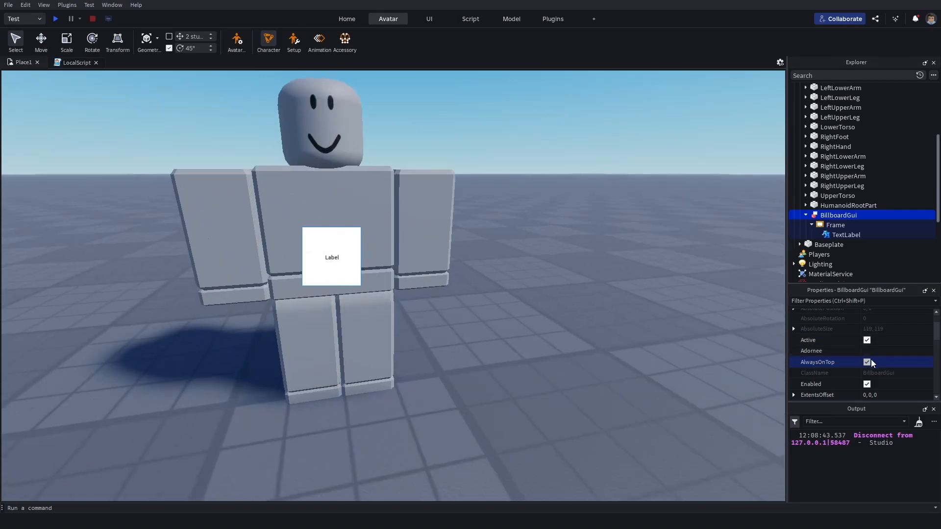
# Step: Set the X Scale of the BillboardGui's Size to 5
pyautogui.scroll(-1, 869, 360)
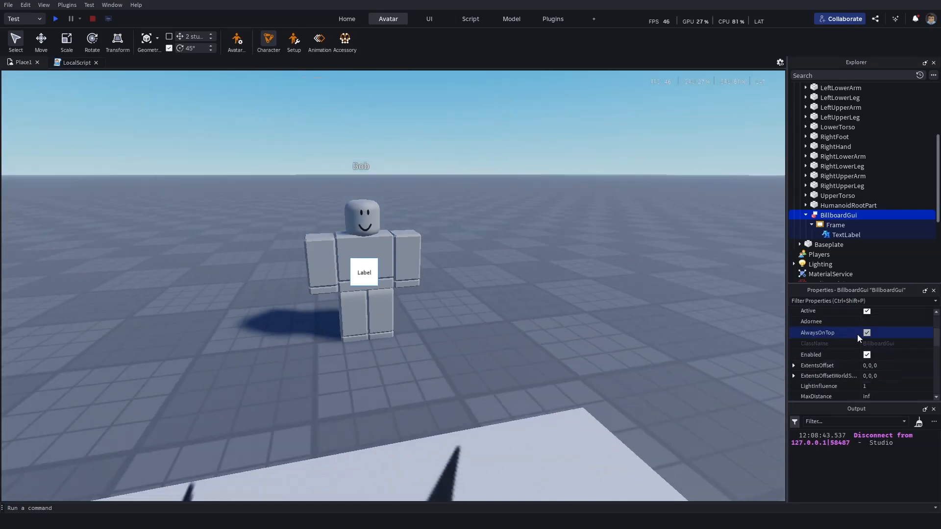
pyautogui.scroll(-1, 863, 338)
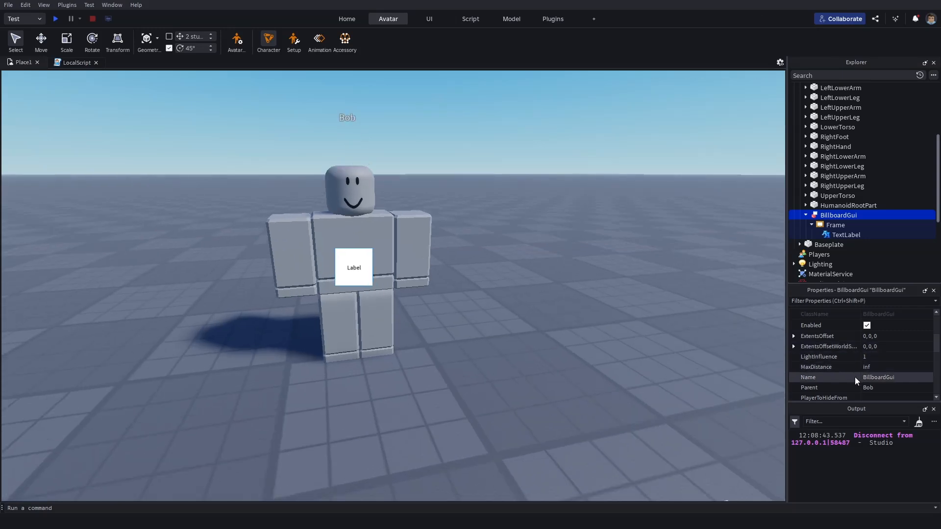
pyautogui.scroll(2, 867, 352)
pyautogui.click(872, 356)
pyautogui.click(841, 300)
pyautogui.write('size')
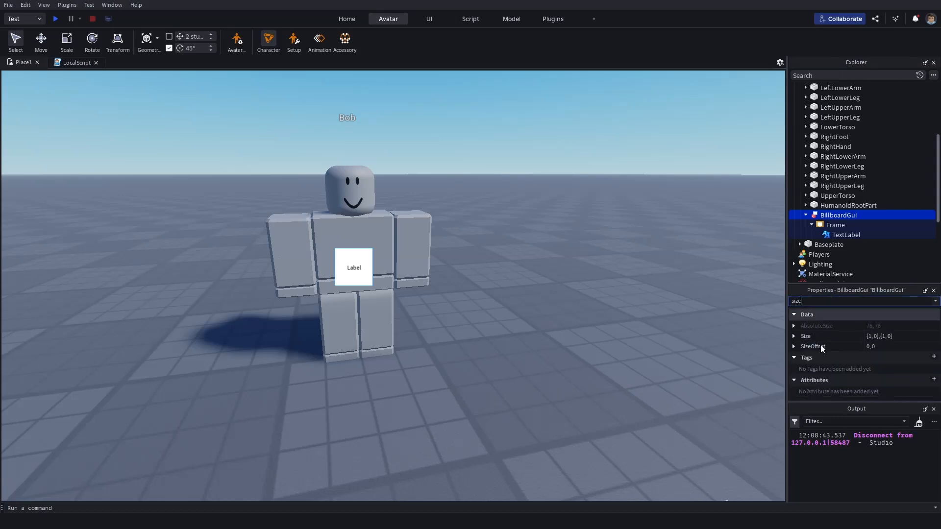
pyautogui.click(885, 336)
pyautogui.click(794, 336)
pyautogui.click(803, 347)
pyautogui.click(871, 357)
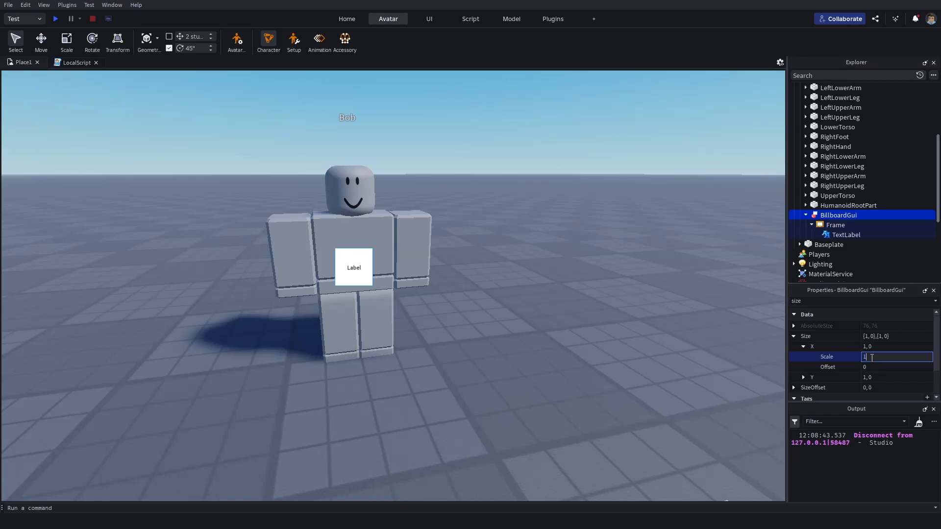
pyautogui.write('5')
pyautogui.press('Return')
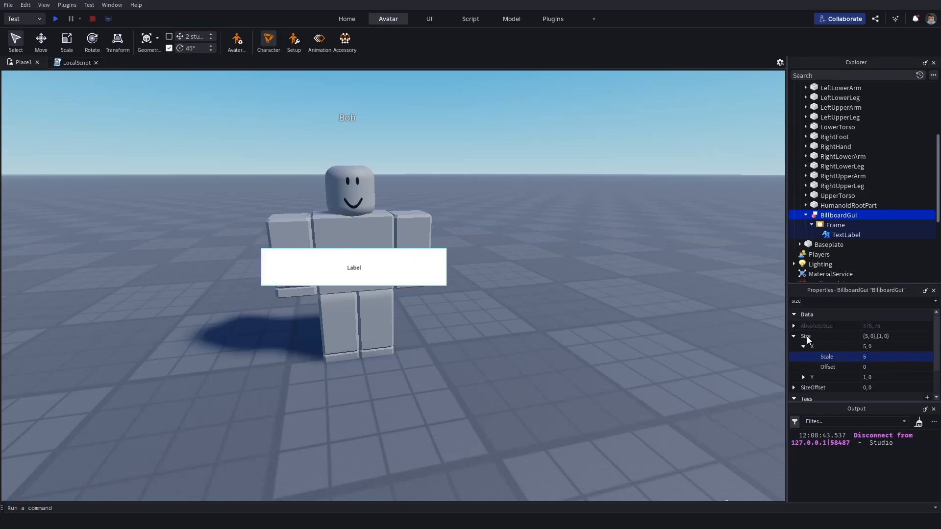
# Step: Reselect the BillboardGui in Bob and clear the property filter
pyautogui.moveTo(696, 314); pyautogui.dragTo(645, 303, button='right')
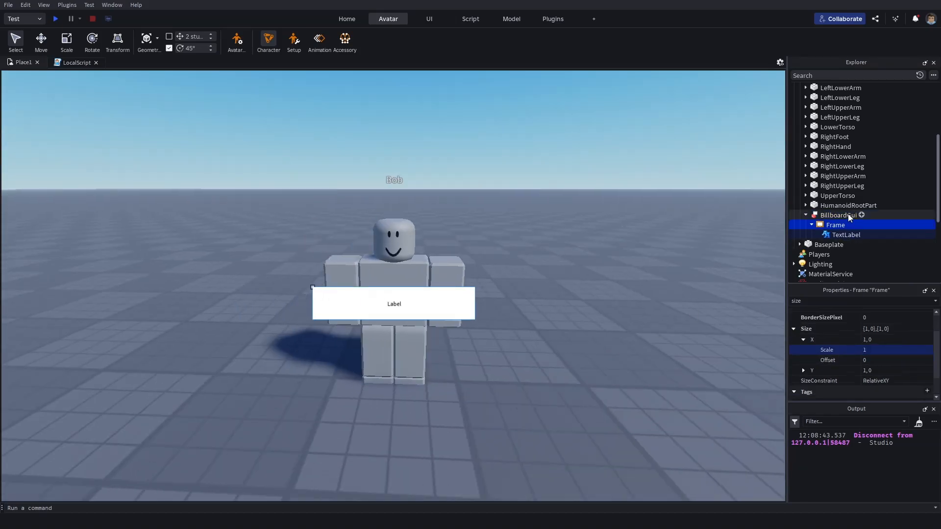
pyautogui.click(838, 214)
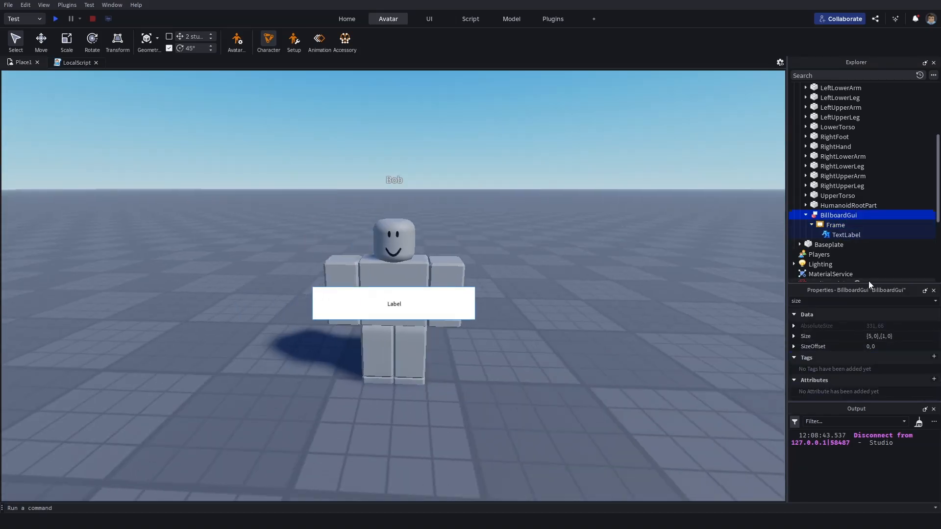
pyautogui.click(815, 303)
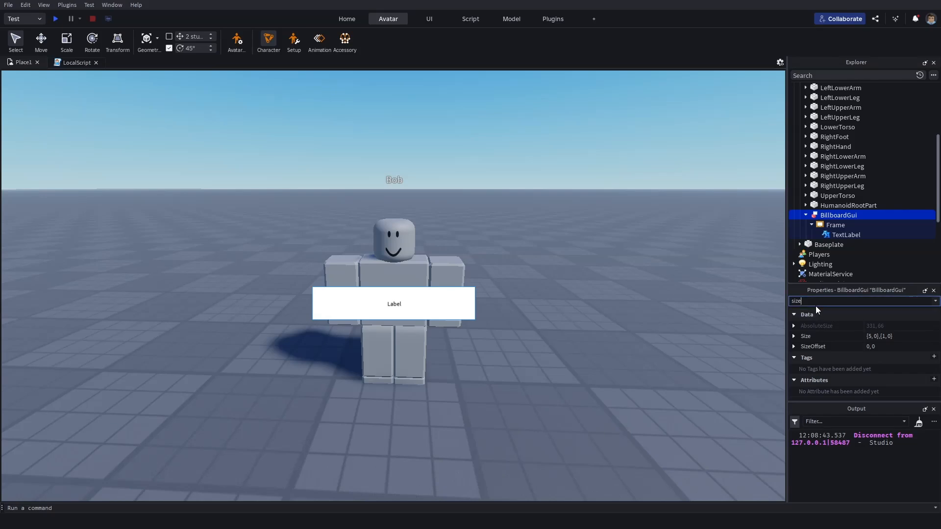
pyautogui.press('BackSpace')
pyautogui.press('BackSpace')
pyautogui.press('BackSpace')
pyautogui.press('BackSpace')
pyautogui.scroll(-3, 383, 142)
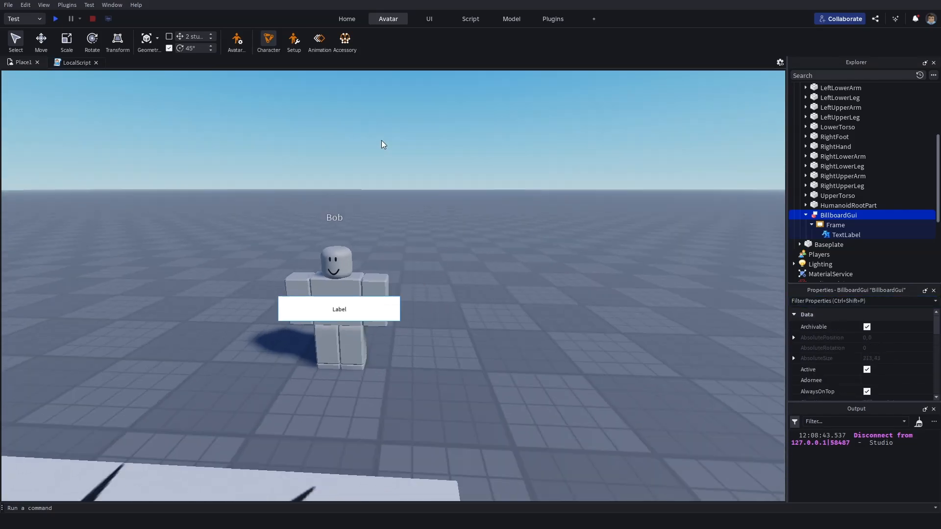
# Step: Examine the label's size and orientation on Bob from different camera distances and angles
pyautogui.moveTo(384, 142); pyautogui.dragTo(384, 142, button='right')
pyautogui.scroll(3, 383, 142)
pyautogui.scroll(-3, 525, 298)
pyautogui.scroll(3, 398, 338)
pyautogui.scroll(-2, 450, 369)
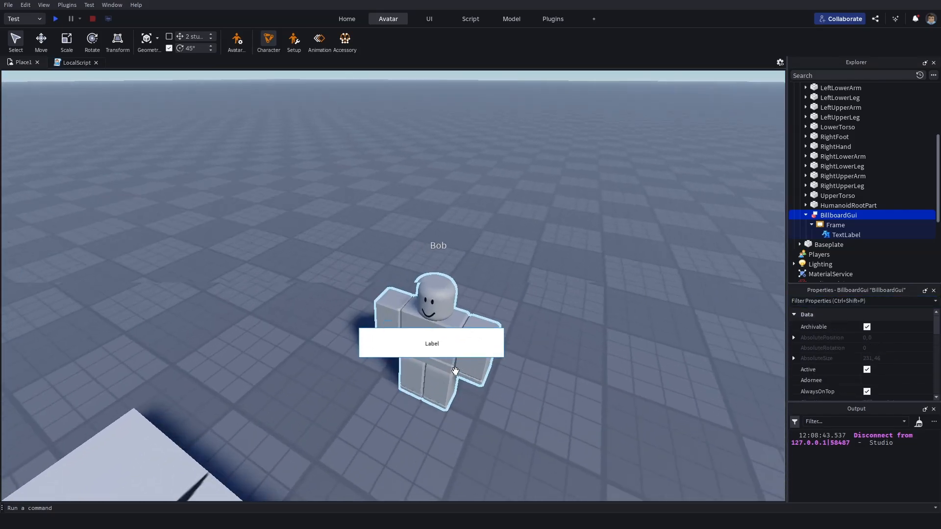
pyautogui.scroll(3, 449, 368)
pyautogui.scroll(-2, 447, 369)
pyautogui.scroll(2, 448, 368)
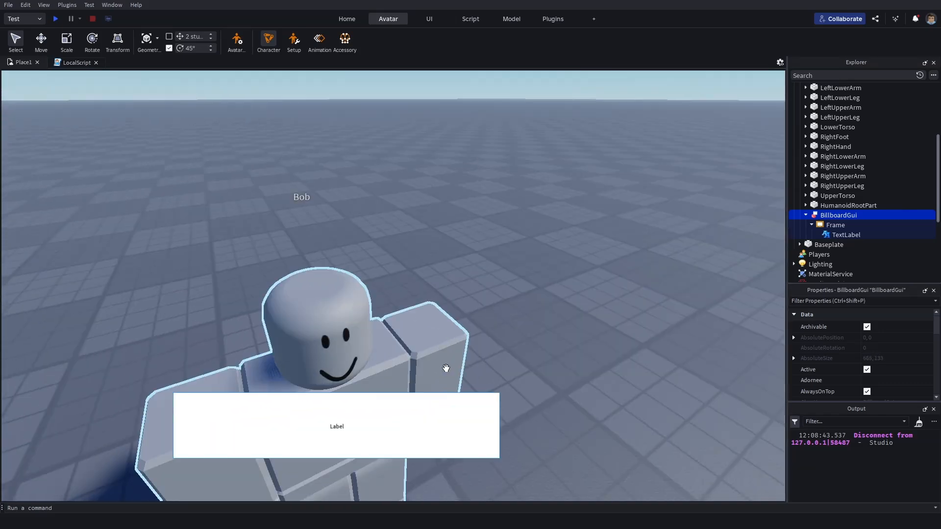
pyautogui.moveTo(446, 369); pyautogui.dragTo(313, 262, button='right')
pyautogui.scroll(2, 400, 306)
pyautogui.moveTo(400, 305); pyautogui.dragTo(510, 252, button='right')
pyautogui.moveTo(417, 201); pyautogui.dragTo(410, 194, button='right')
pyautogui.scroll(-10, 406, 195)
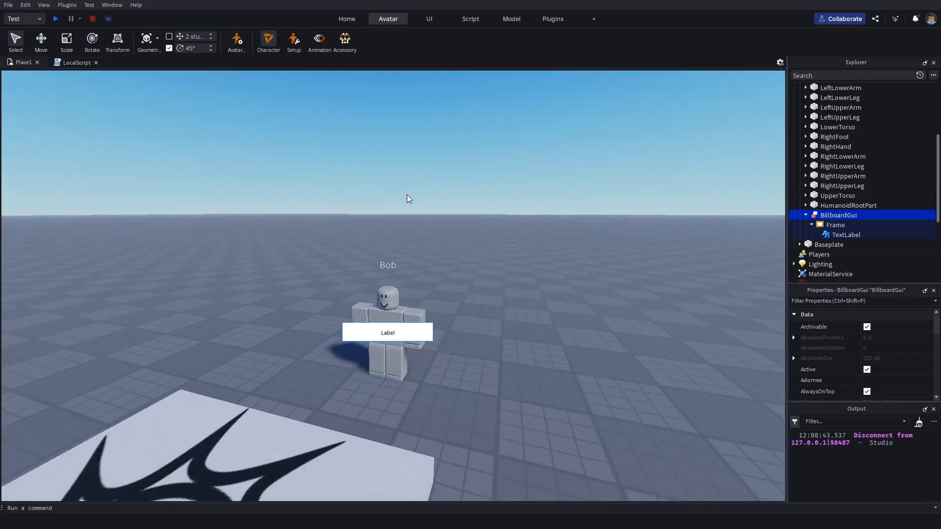
pyautogui.press('w')
pyautogui.scroll(-3, 899, 355)
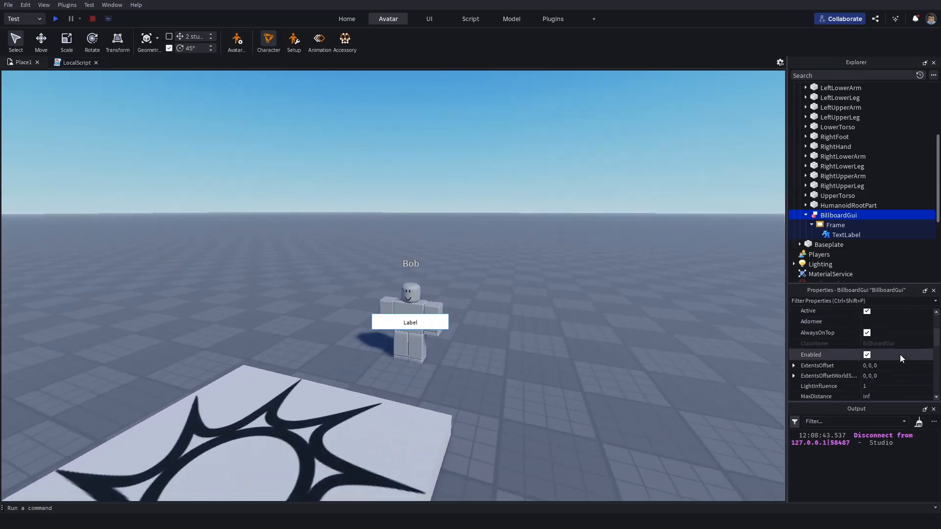
pyautogui.press('w')
pyautogui.scroll(-1, 900, 354)
pyautogui.scroll(3, 900, 354)
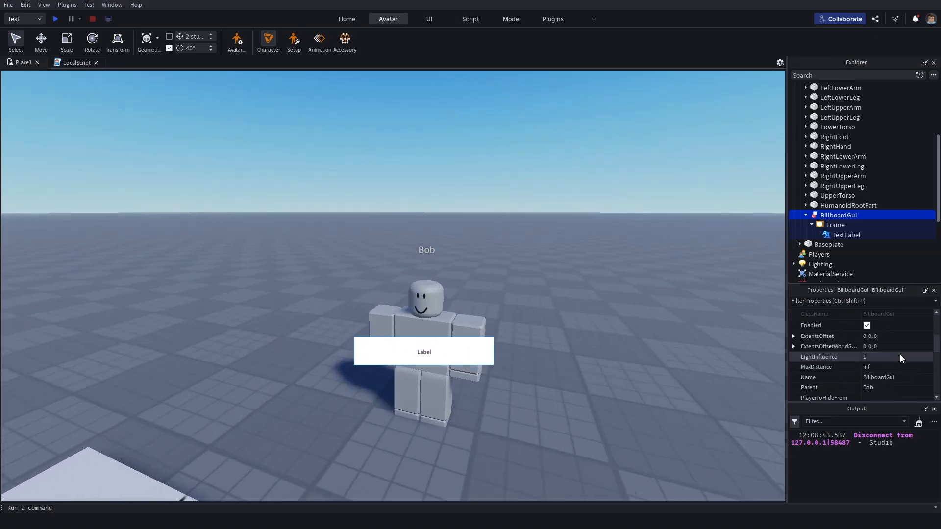
# Step: Set the Y value of the BillboardGui's StudsOffset to 4
pyautogui.scroll(-4, 883, 340)
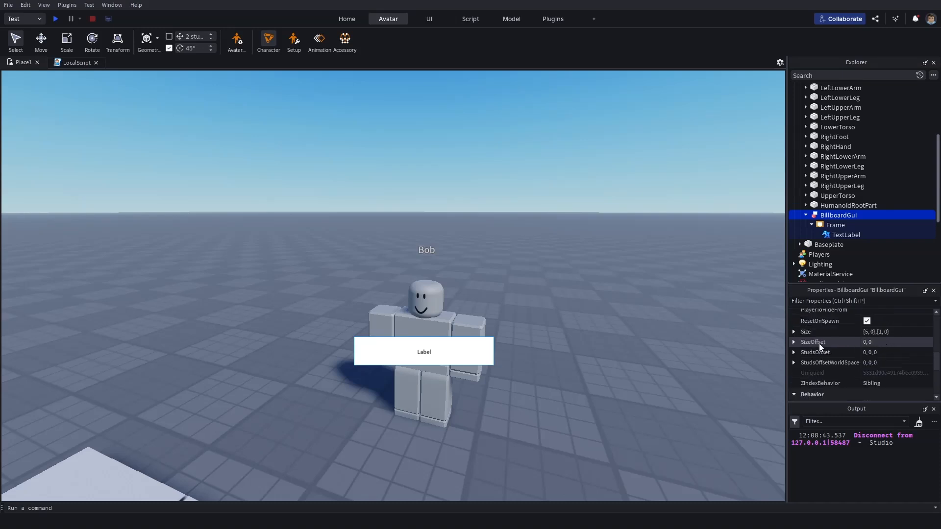
pyautogui.click(793, 353)
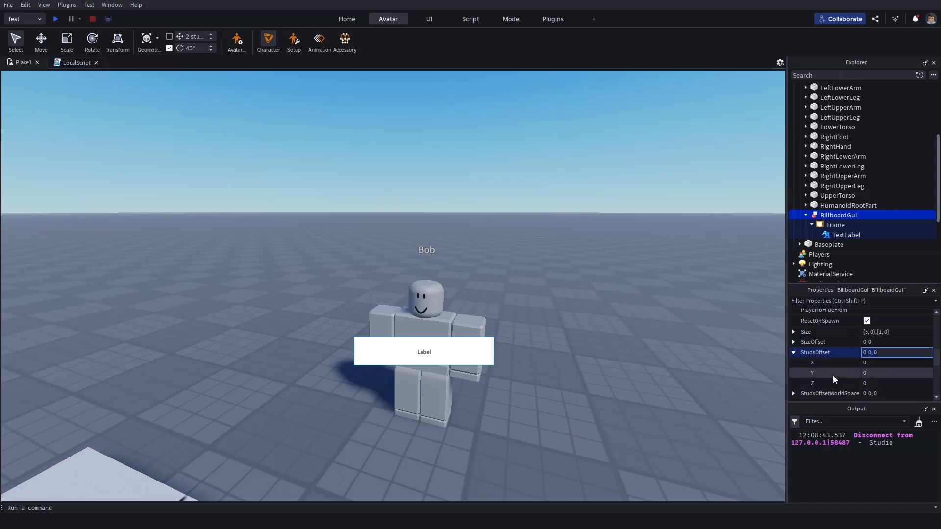
pyautogui.click(874, 373)
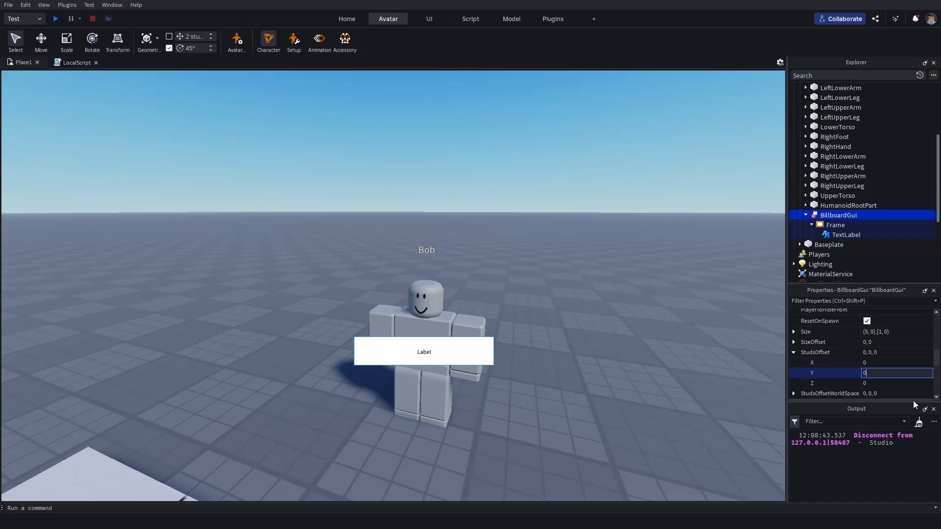
pyautogui.press('BackSpace')
pyautogui.write('4')
pyautogui.press('Return')
# Step: Check the label's position over Bob's head and its overlap with the name tag from near and far
pyautogui.scroll(2, 600, 327)
pyautogui.moveTo(600, 327); pyautogui.dragTo(642, 280, button='right')
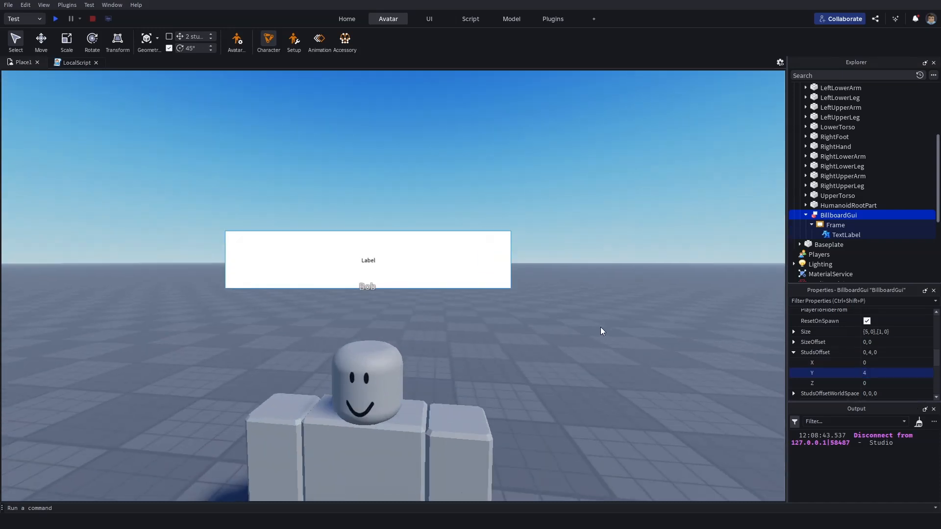
pyautogui.scroll(-5, 599, 327)
pyautogui.press('w')
pyautogui.press('s')
pyautogui.press('w')
pyautogui.press('s')
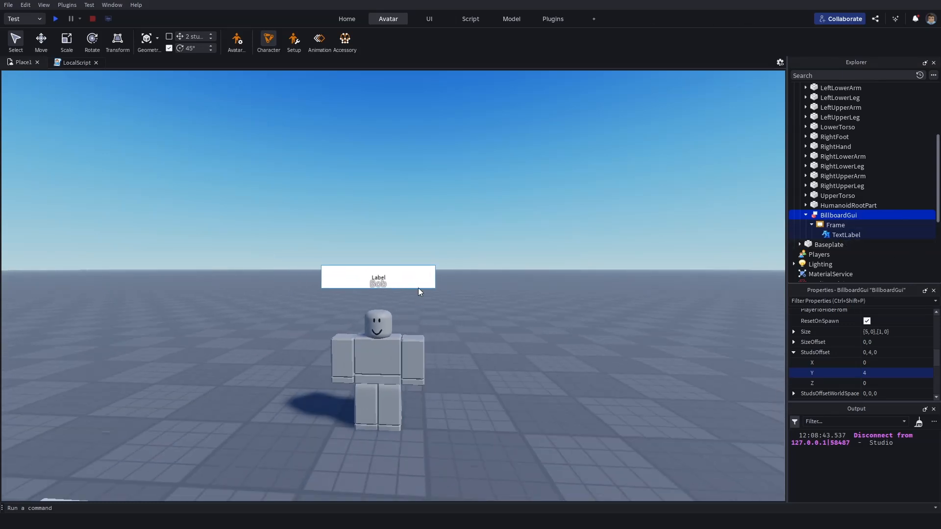
pyautogui.press('w')
pyautogui.press('w')
pyautogui.moveTo(364, 291); pyautogui.dragTo(358, 310, button='right')
pyautogui.press('s')
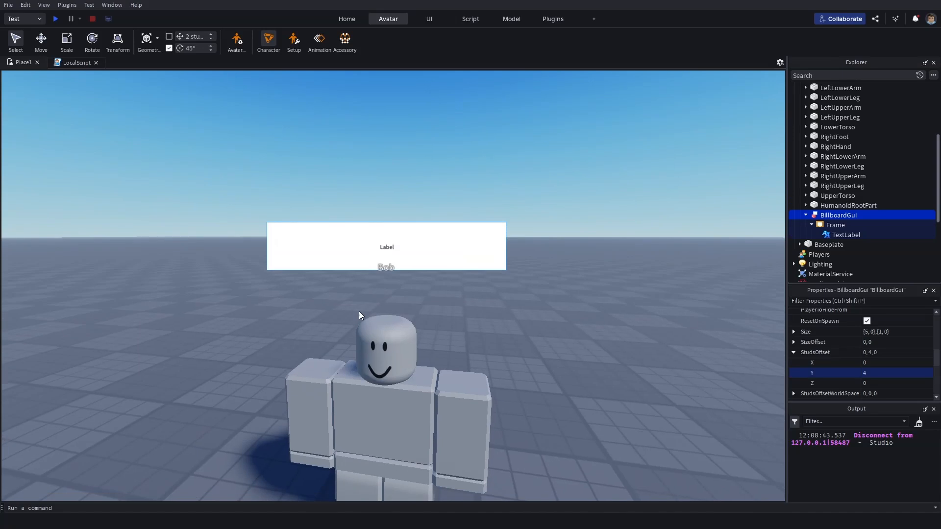
pyautogui.press('w')
pyautogui.press('s')
# Step: Change the DisplayDistanceType of Bob's Humanoid to hide the default name tag above the head
pyautogui.click(359, 311)
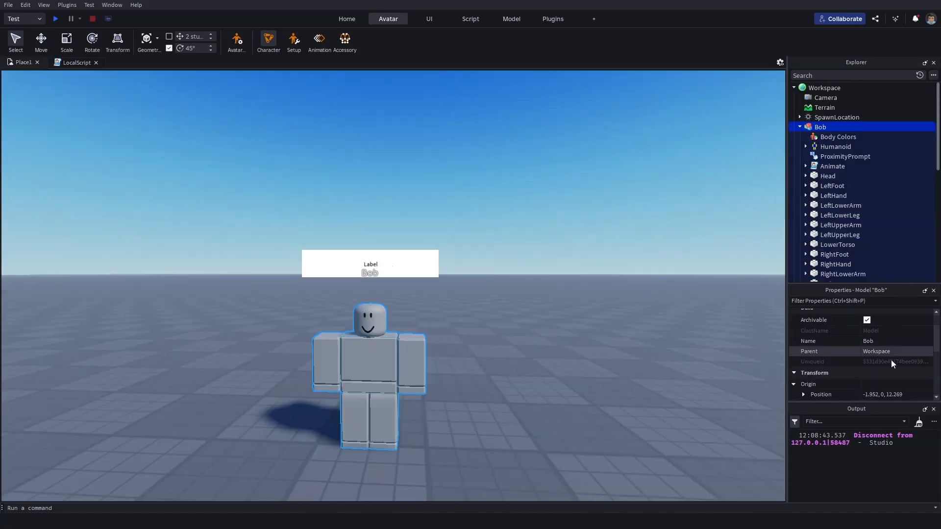
pyautogui.scroll(-3, 882, 357)
pyautogui.scroll(-8, 896, 369)
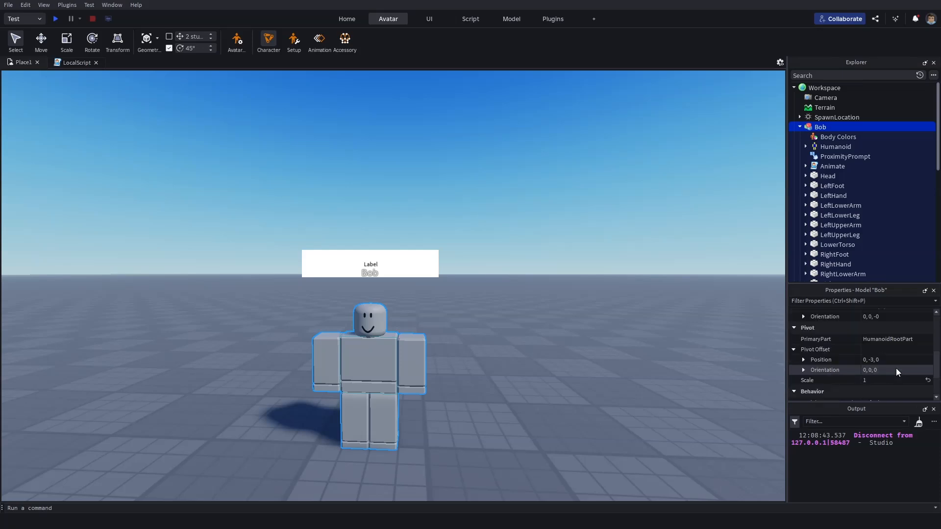
pyautogui.scroll(8, 892, 369)
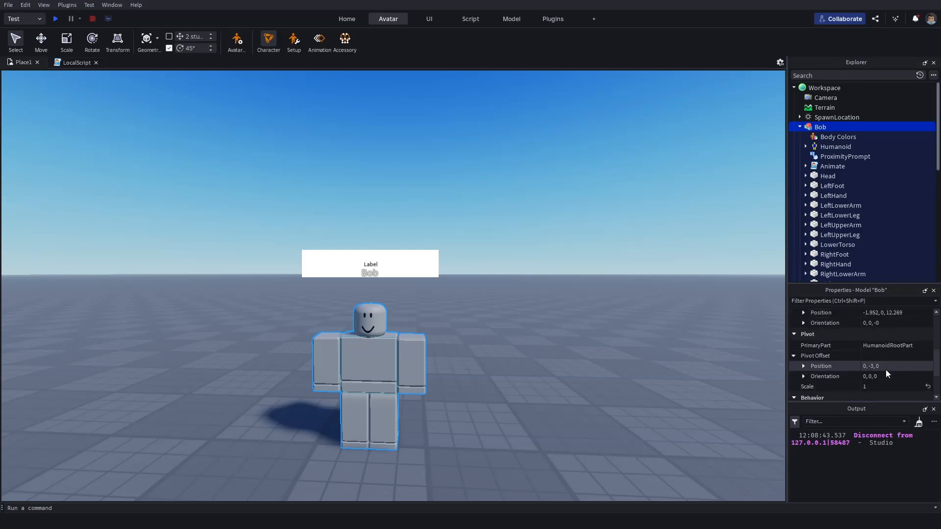
pyautogui.scroll(3, 885, 369)
pyautogui.scroll(-2, 886, 366)
pyautogui.scroll(2, 888, 361)
pyautogui.click(824, 148)
pyautogui.scroll(-2, 875, 361)
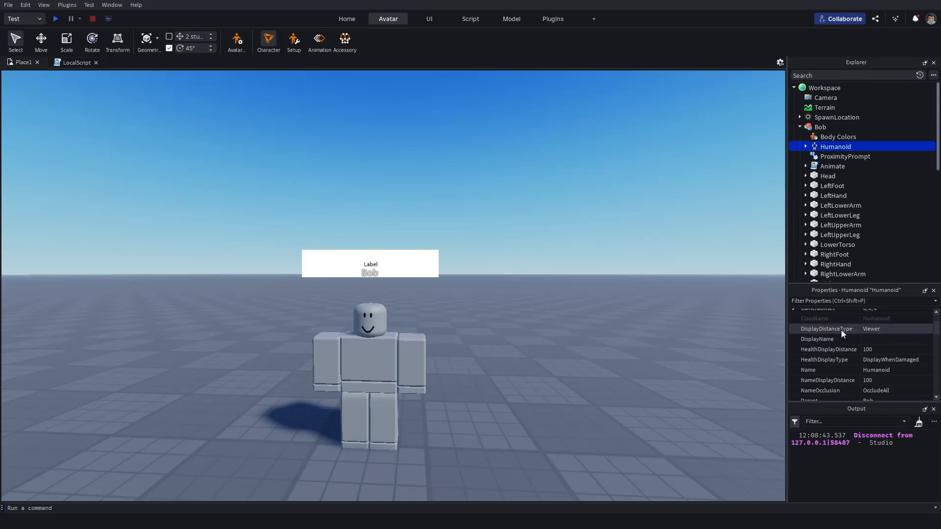
pyautogui.click(896, 328)
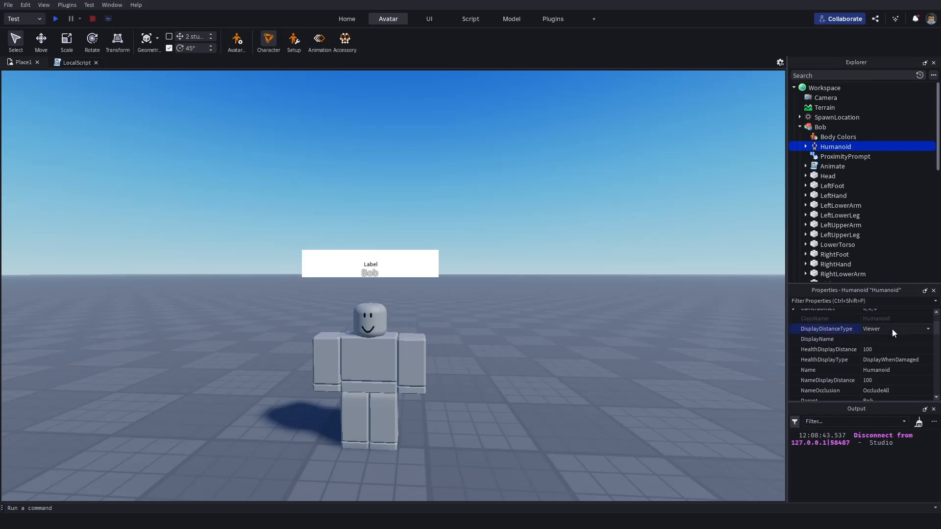
pyautogui.click(888, 337)
pyautogui.click(504, 284)
# Step: View Bob with the raised label, then select the BillboardGui and review its properties
pyautogui.moveTo(504, 283); pyautogui.dragTo(544, 260, button='right')
pyautogui.press('d')
pyautogui.press('a')
pyautogui.press('s')
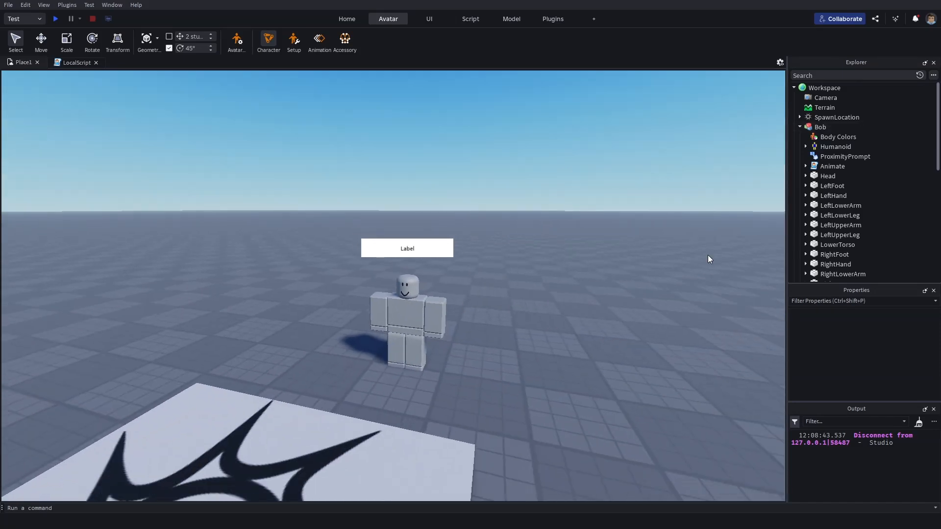
pyautogui.press('w')
pyautogui.scroll(-8, 897, 190)
pyautogui.scroll(3, 863, 195)
pyautogui.click(838, 127)
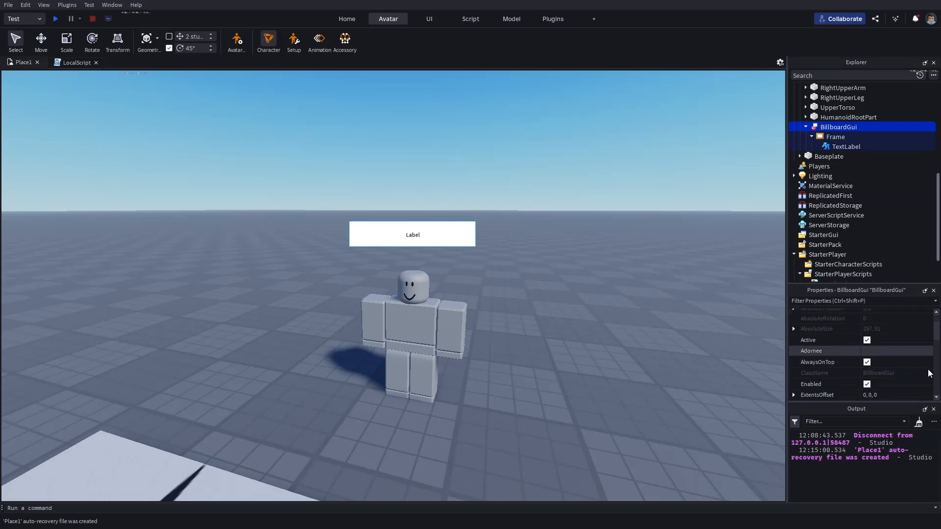
pyautogui.scroll(-3, 857, 330)
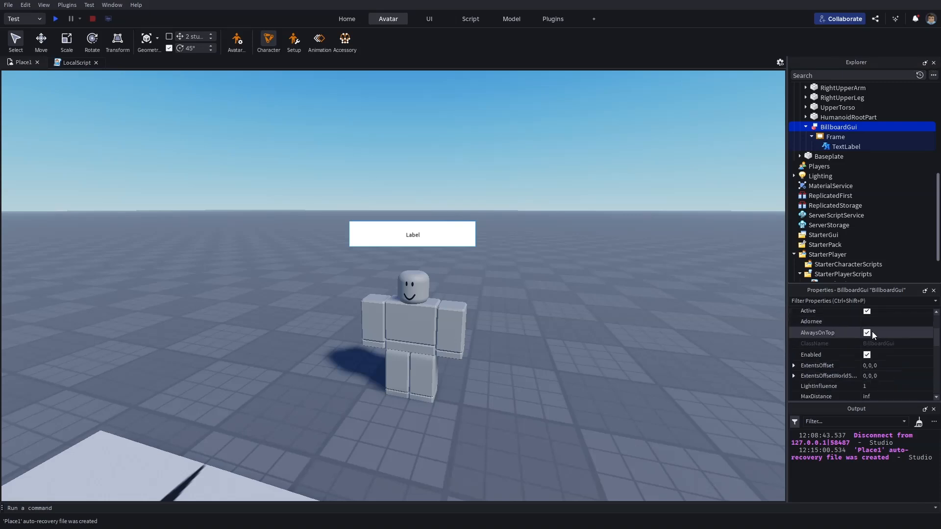
# Step: Set the BackgroundTransparency of the Frame and its TextLabel to 1
pyautogui.click(858, 137)
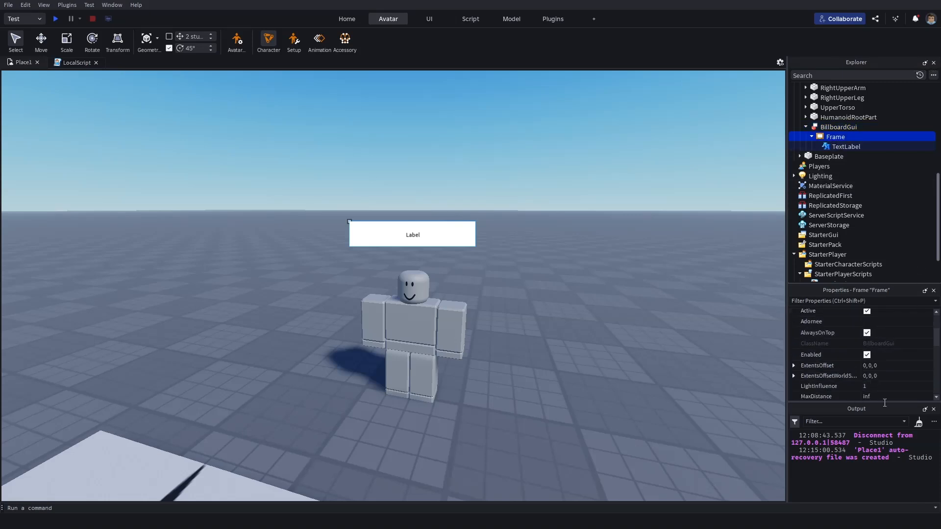
pyautogui.click(841, 303)
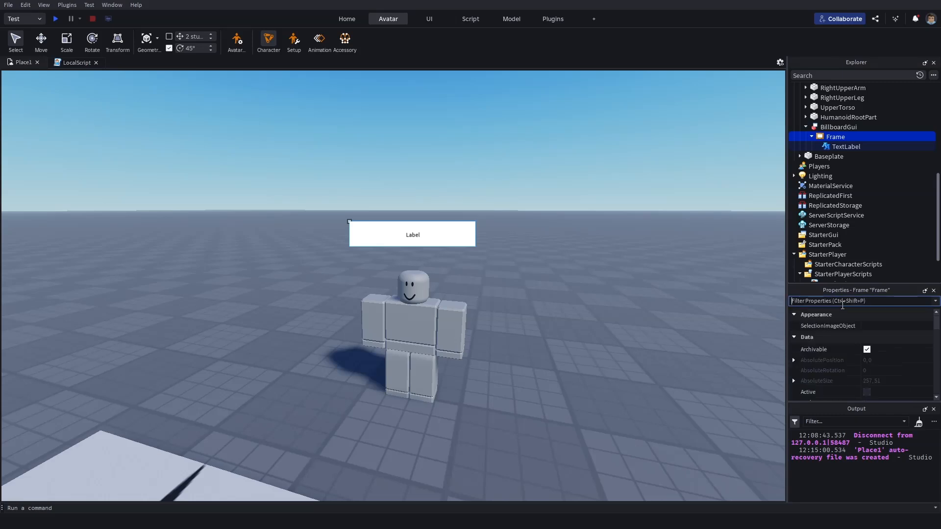
pyautogui.write('backg')
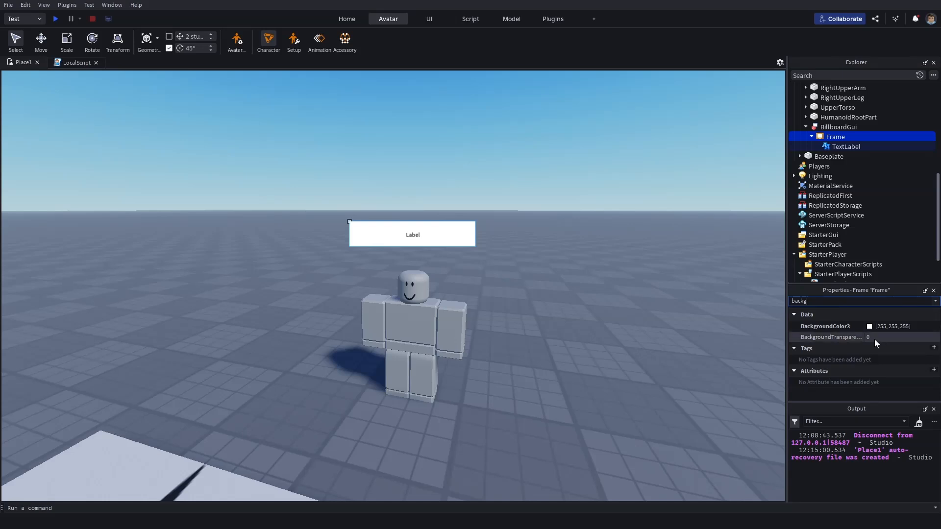
pyautogui.click(845, 146)
pyautogui.write('1')
pyautogui.press('Return')
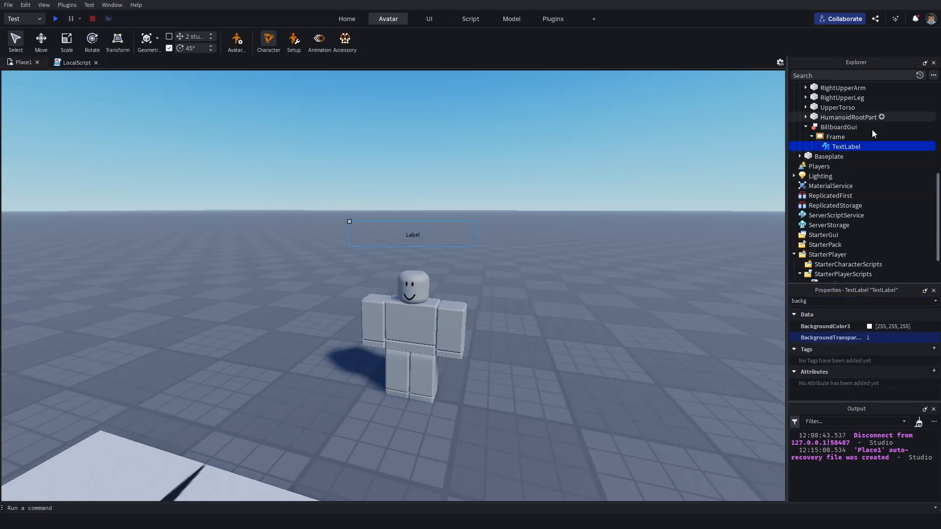
# Step: Filter the TextLabel's properties by "text" and enable TextScaled
pyautogui.write('text')
pyautogui.scroll(-3, 886, 360)
pyautogui.click(866, 344)
# Step: Change the TextLabel's TextColor3 to yellow (247, 227, 10)
pyautogui.scroll(1, 869, 360)
pyautogui.click(866, 339)
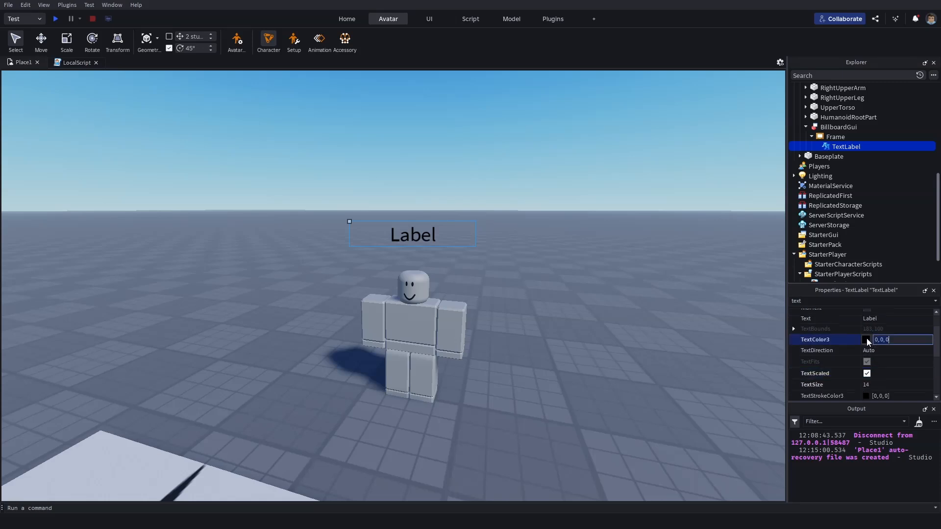
pyautogui.click(554, 196)
pyautogui.click(584, 179)
pyautogui.click(534, 351)
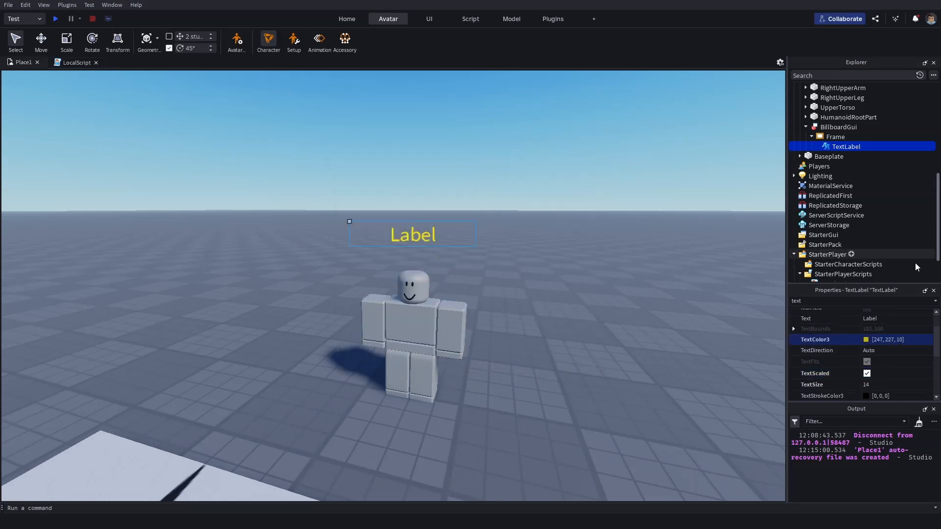
# Step: Filter the TextLabel's properties by "font" and set its FontFace to Ubuntu with the bold style
pyautogui.click(877, 348)
pyautogui.click(836, 300)
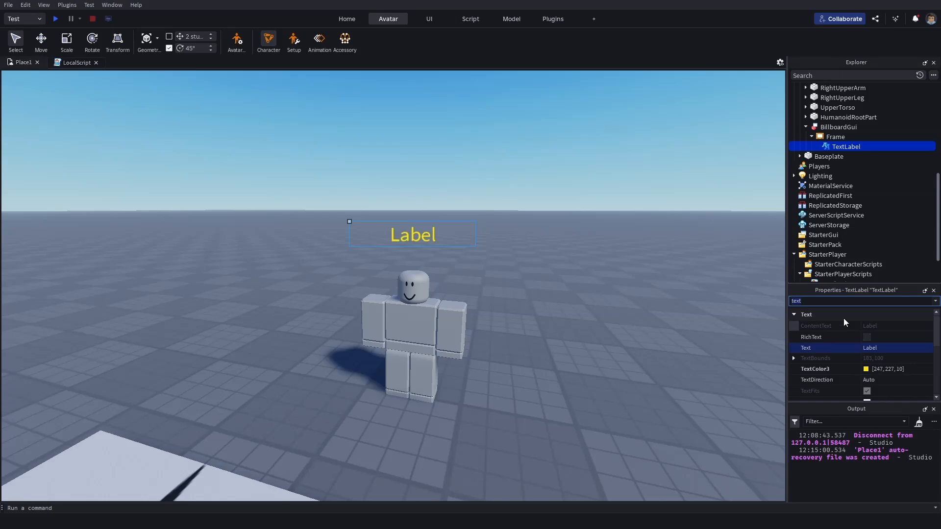
pyautogui.scroll(-5, 864, 357)
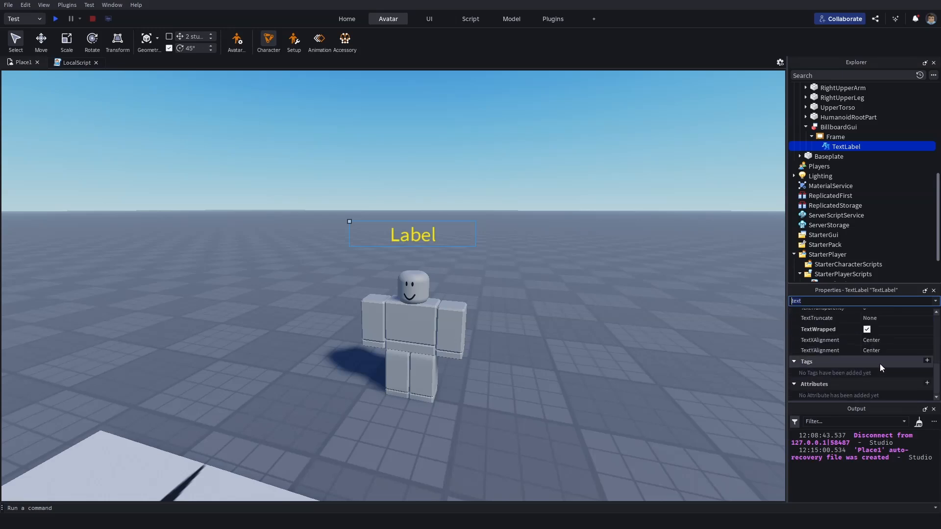
pyautogui.write('f')
pyautogui.press('BackSpace')
pyautogui.press('BackSpace')
pyautogui.press('BackSpace')
pyautogui.press('BackSpace')
pyautogui.press('BackSpace')
pyautogui.write('font')
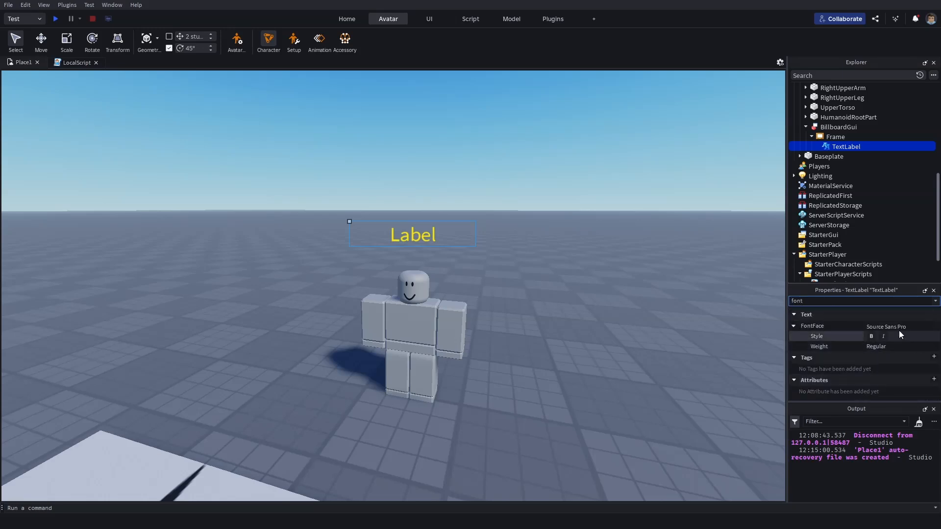
pyautogui.click(917, 326)
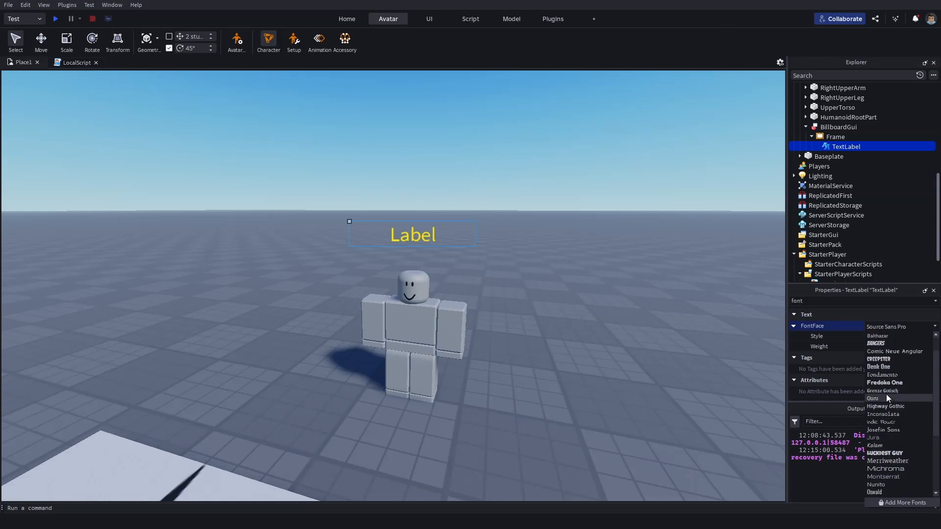
pyautogui.scroll(-5, 880, 333)
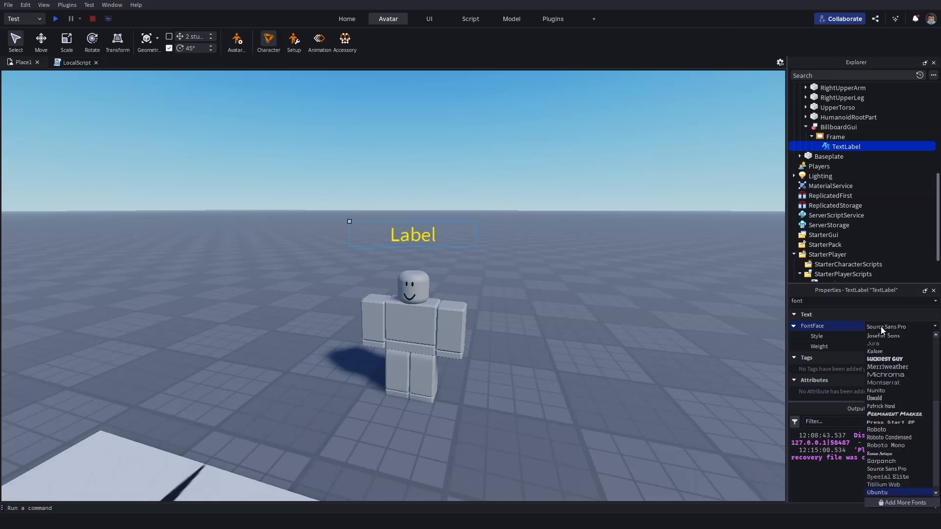
pyautogui.click(898, 493)
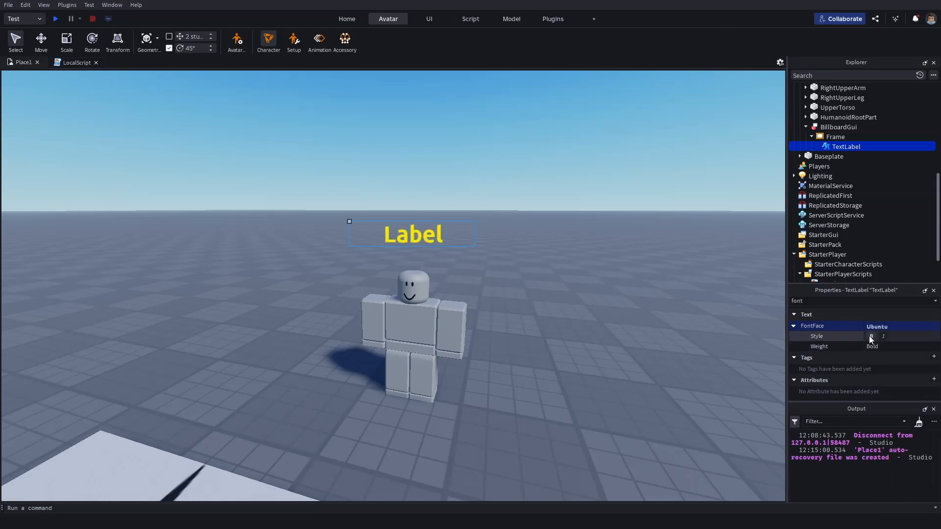
# Step: Inspect the restyled label above Bob's head from several distances and angles
pyautogui.scroll(3, 377, 248)
pyautogui.moveTo(377, 248); pyautogui.dragTo(466, 286, button='right')
pyautogui.click(548, 282)
pyautogui.rightClick(466, 286)
pyautogui.click(301, 273)
pyautogui.moveTo(364, 234); pyautogui.dragTo(400, 313, button='right')
pyautogui.press('s')
pyautogui.press('w')
pyautogui.press('a')
pyautogui.press('w')
pyautogui.press('s')
pyautogui.press('w')
pyautogui.press('d')
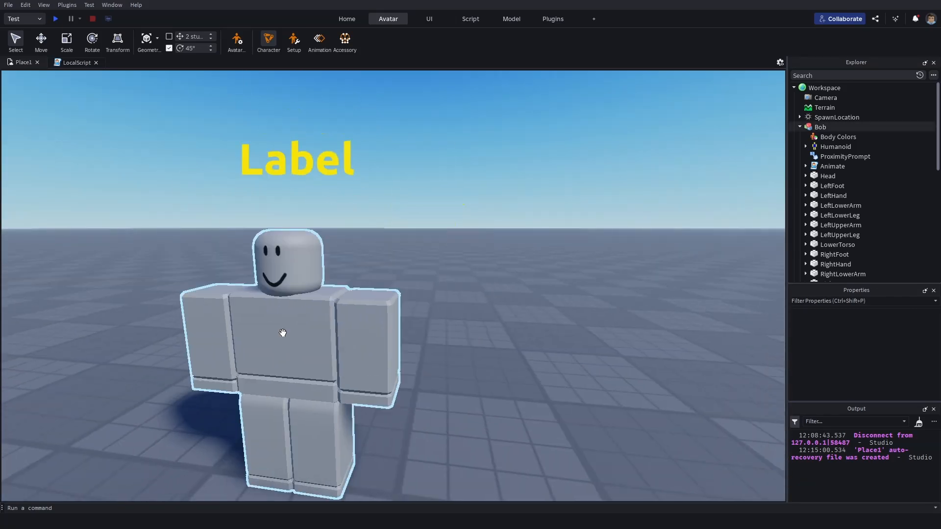
pyautogui.press('w')
pyautogui.press('a')
pyautogui.press('d')
pyautogui.scroll(-5, 410, 273)
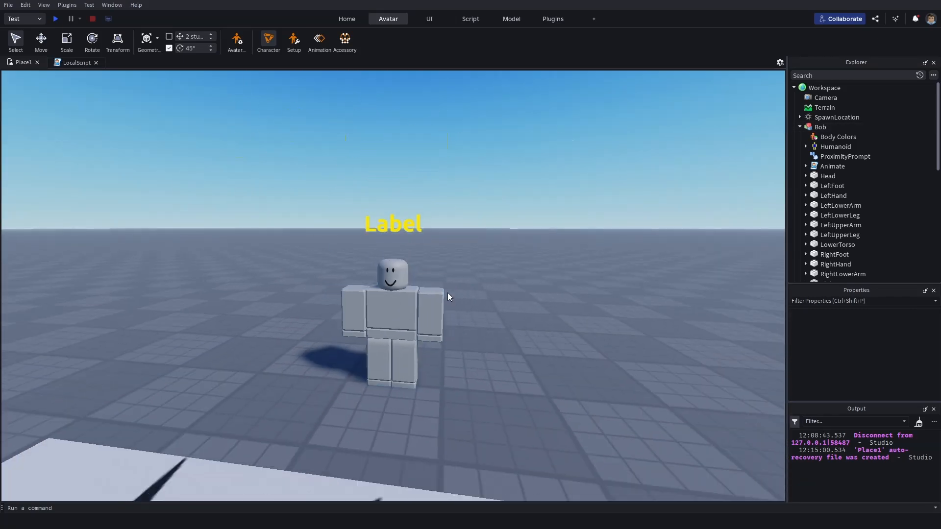
pyautogui.scroll(4, 455, 333)
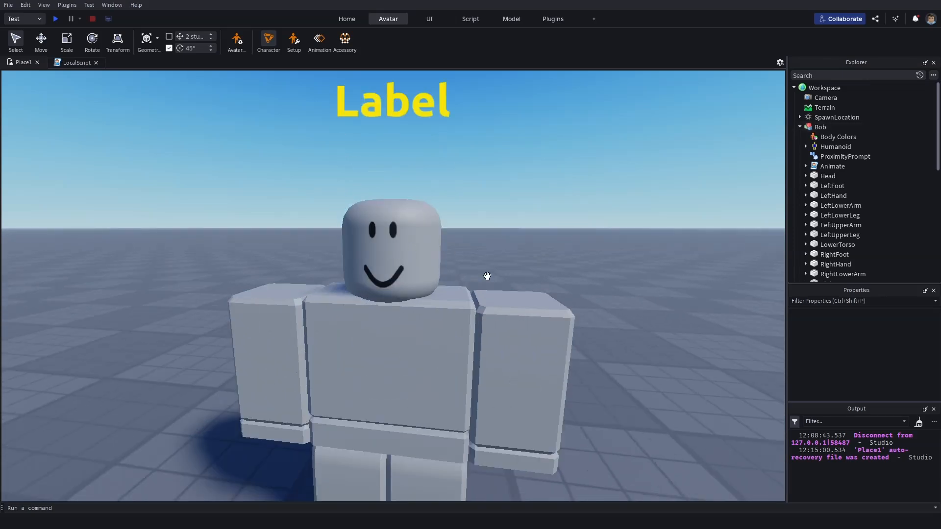
pyautogui.press('s')
pyautogui.press('s')
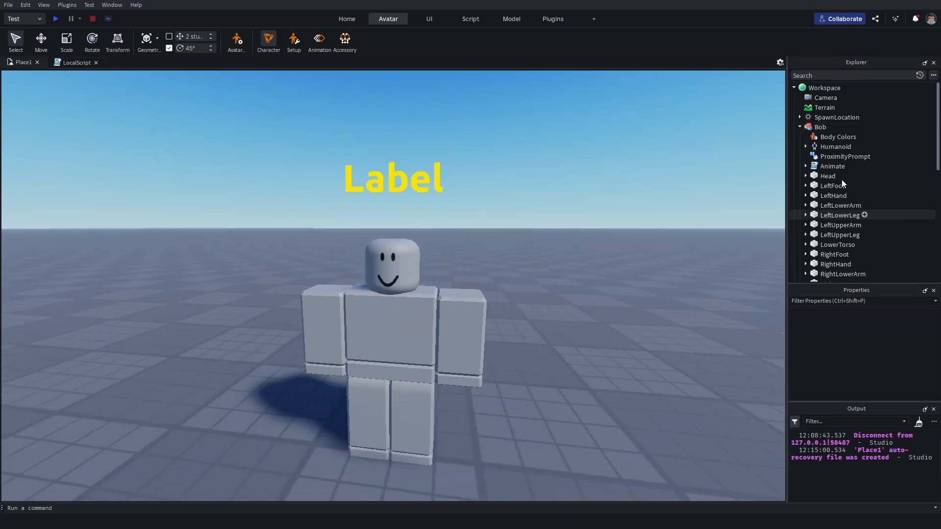
pyautogui.press('w')
# Step: Select the TextLabel under Bob's BillboardGui, filter its properties by "text", and clear its Text property
pyautogui.click(818, 129)
pyautogui.scroll(-6, 817, 128)
pyautogui.click(845, 176)
pyautogui.scroll(-4, 886, 354)
pyautogui.scroll(-5, 887, 354)
pyautogui.scroll(3, 906, 370)
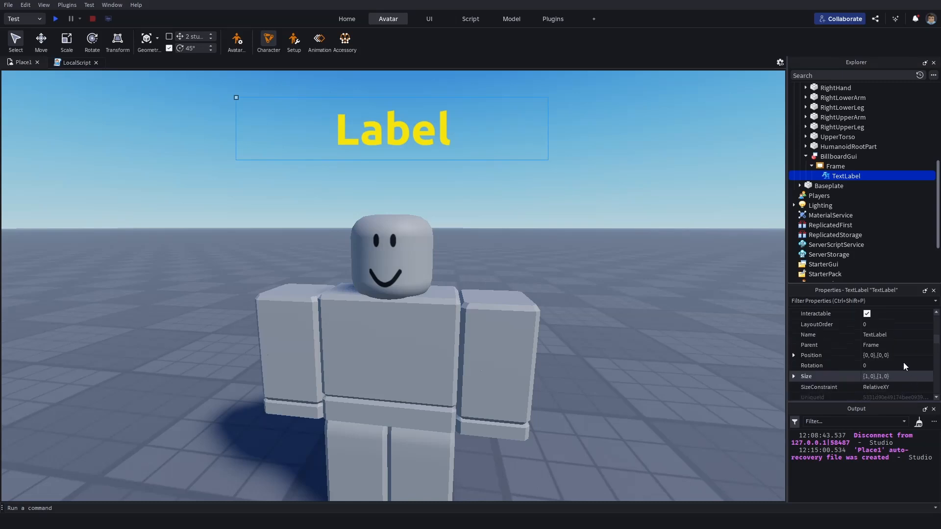
pyautogui.scroll(-3, 859, 333)
pyautogui.scroll(-5, 877, 360)
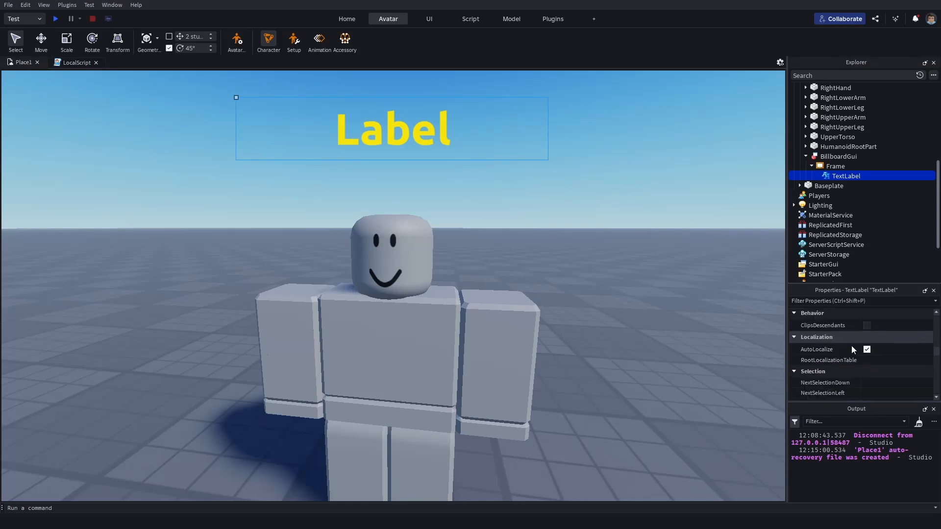
pyautogui.scroll(-3, 868, 383)
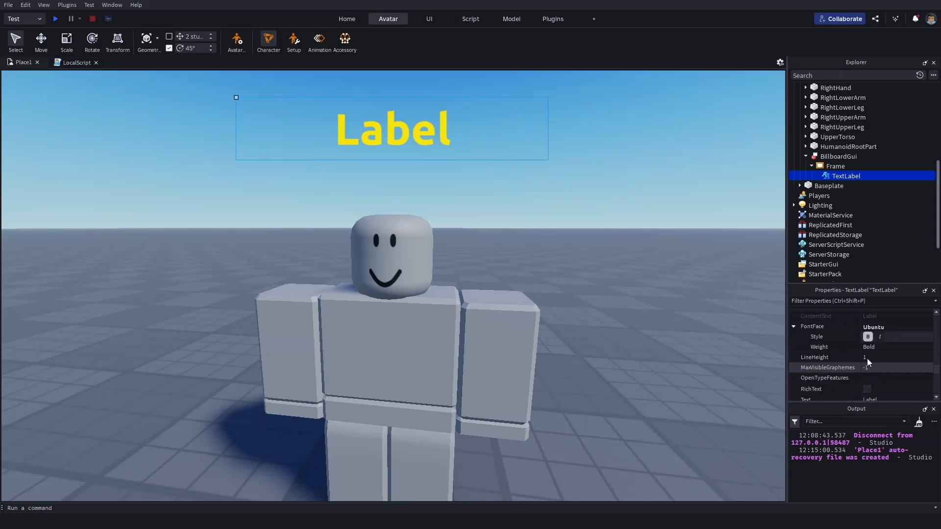
pyautogui.write('text')
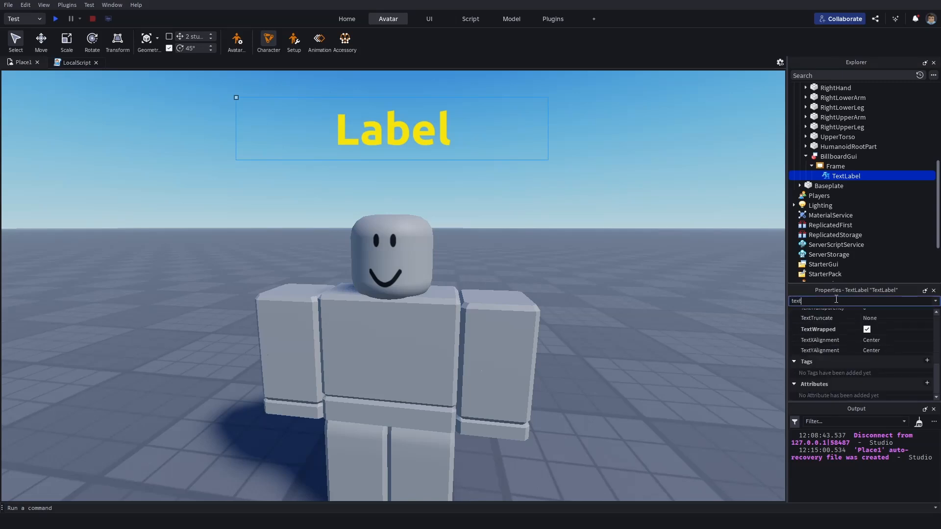
pyautogui.scroll(4, 875, 360)
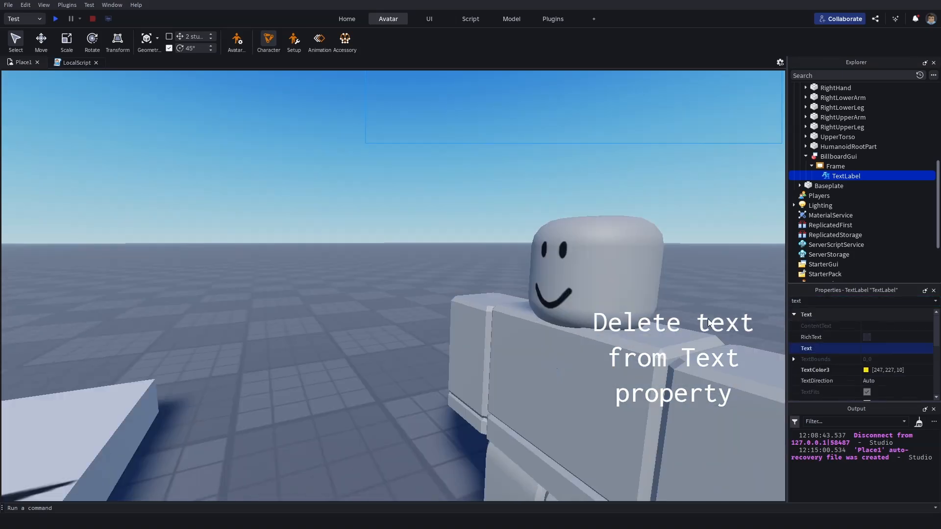
pyautogui.scroll(-6, 707, 323)
pyautogui.click(618, 310)
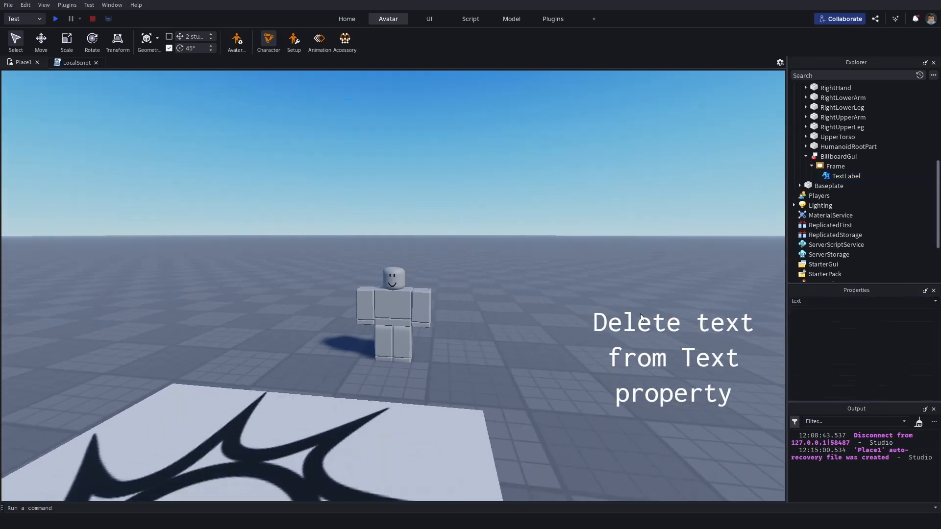
pyautogui.click(71, 62)
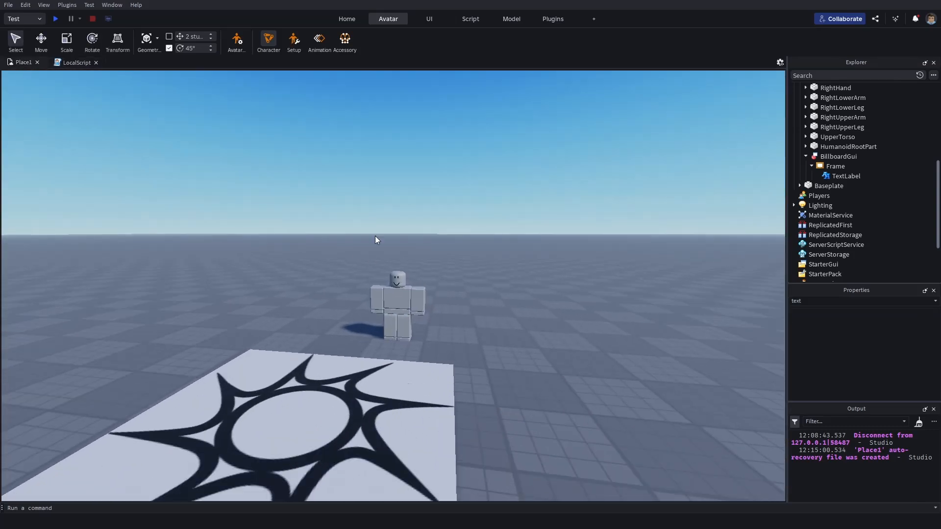
pyautogui.press('w')
pyautogui.press('w')
pyautogui.moveTo(557, 230); pyautogui.dragTo(556, 230, button='right')
pyautogui.press('s')
pyautogui.press('d')
pyautogui.press('a')
pyautogui.press('s')
pyautogui.press('w')
pyautogui.press('s')
pyautogui.press('w')
pyautogui.press('a')
pyautogui.press('d')
pyautogui.press('s')
pyautogui.moveTo(299, 160); pyautogui.dragTo(302, 163, button='right')
pyautogui.press('w')
pyautogui.press('s')
pyautogui.press('w')
pyautogui.press('s')
pyautogui.press('w')
pyautogui.press('s')
pyautogui.moveTo(327, 215); pyautogui.dragTo(372, 224, button='right')
pyautogui.press('w')
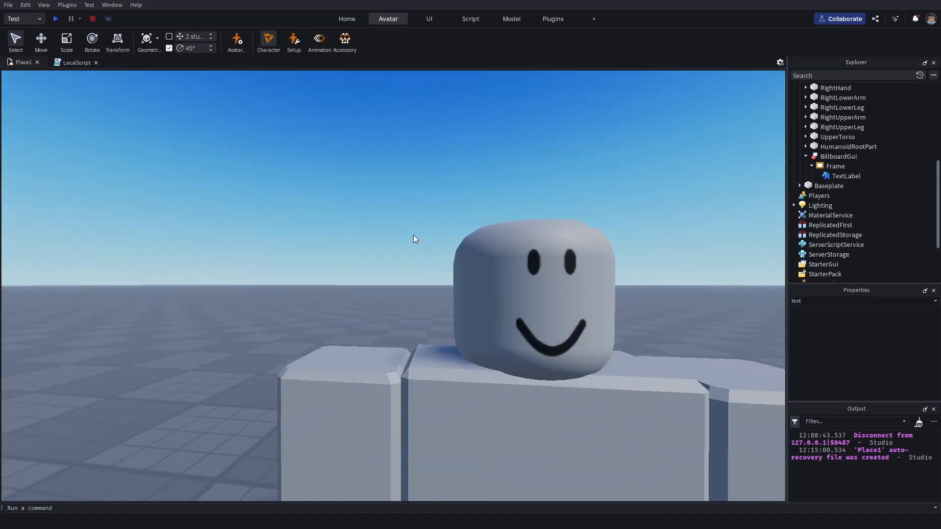
pyautogui.press('s')
pyautogui.press('w')
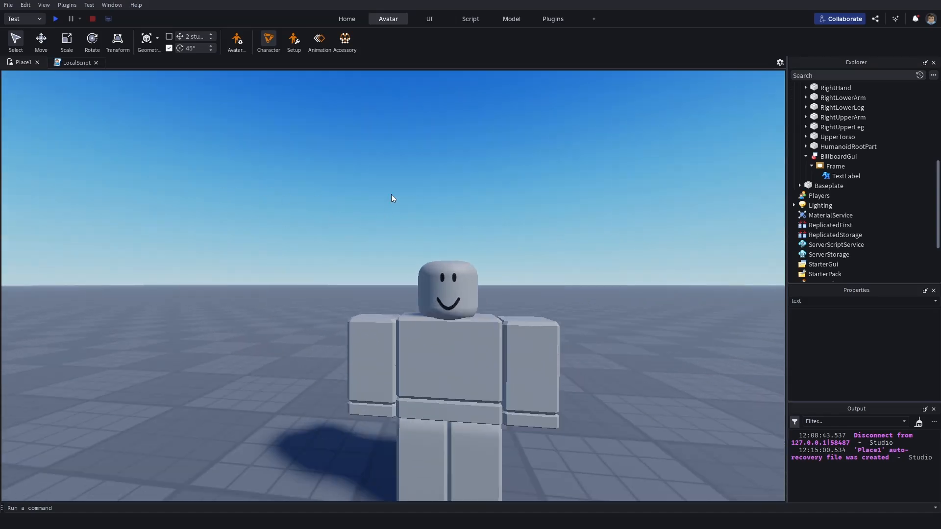
pyautogui.press('s')
# Step: In the LocalScript, connect an empty function to the prompt's trigger event with PromptBob.Triggered:Connect(function() on line 6
pyautogui.click(74, 62)
pyautogui.write('d')
pyautogui.press('BackSpace')
pyautogui.press('BackSpace')
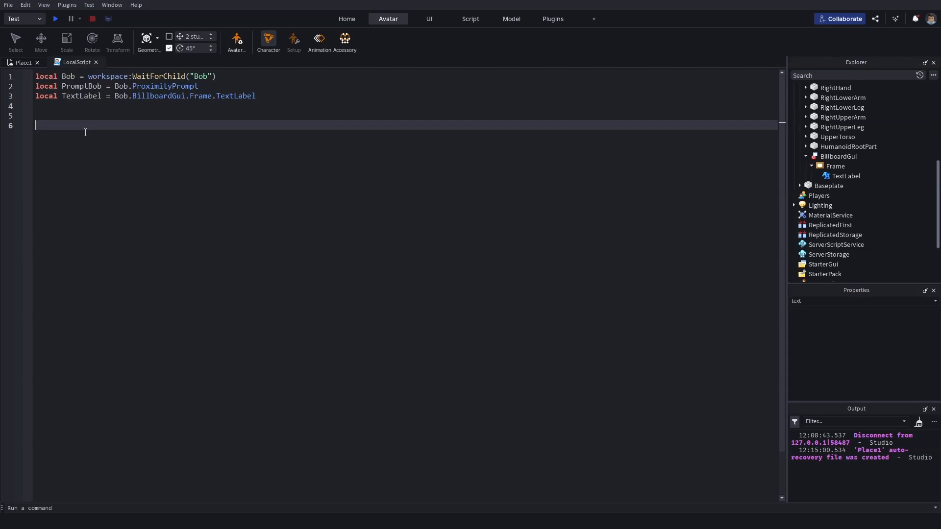
pyautogui.write('PromptBob.')
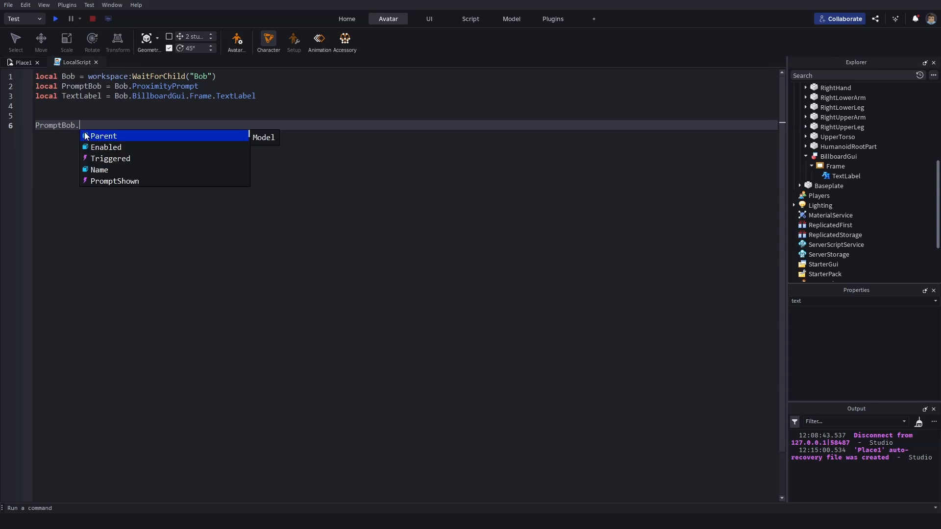
pyautogui.press('Down')
pyautogui.press('Down')
pyautogui.press('Tab')
pyautogui.write(':')
pyautogui.press('Tab')
pyautogui.write('(f')
pyautogui.press('Tab')
pyautogui.write('()')
pyautogui.press('Return')
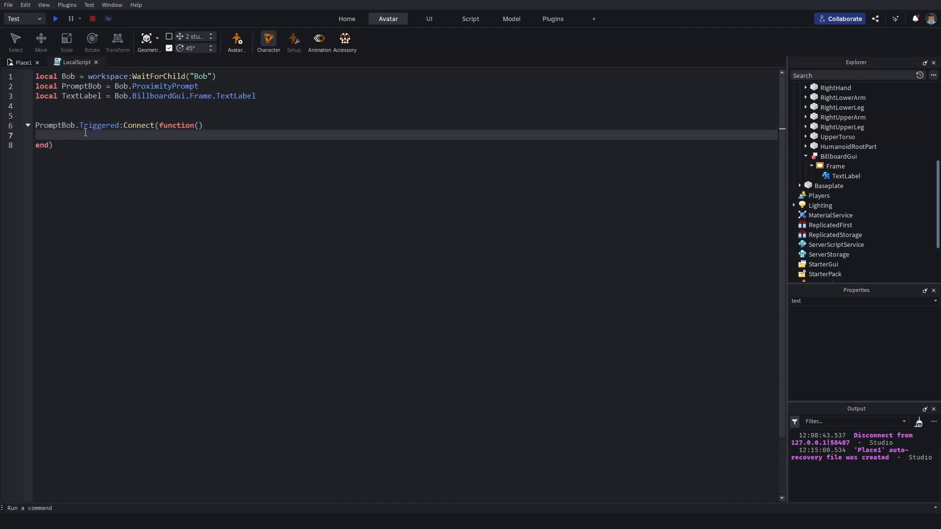
# Step: Inside the Triggered function, add PromptBob.Enabled = false, followed by a blank line and a new line
pyautogui.write('pr')
pyautogui.press('Tab')
pyautogui.write('.')
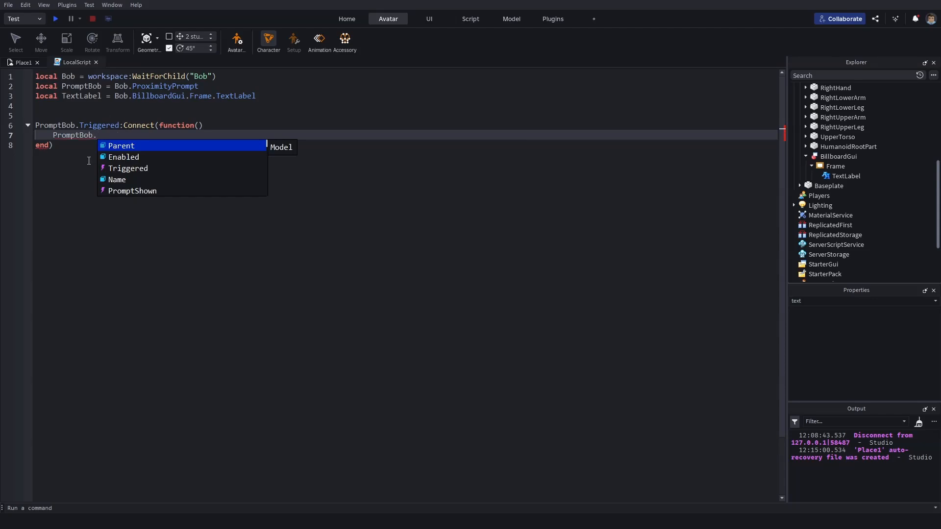
pyautogui.press('Down')
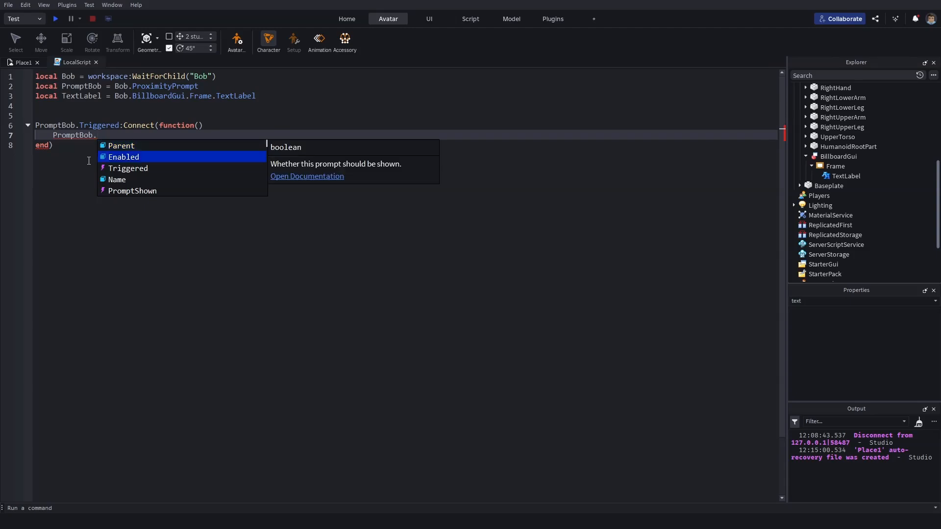
pyautogui.press('Tab')
pyautogui.write('= ')
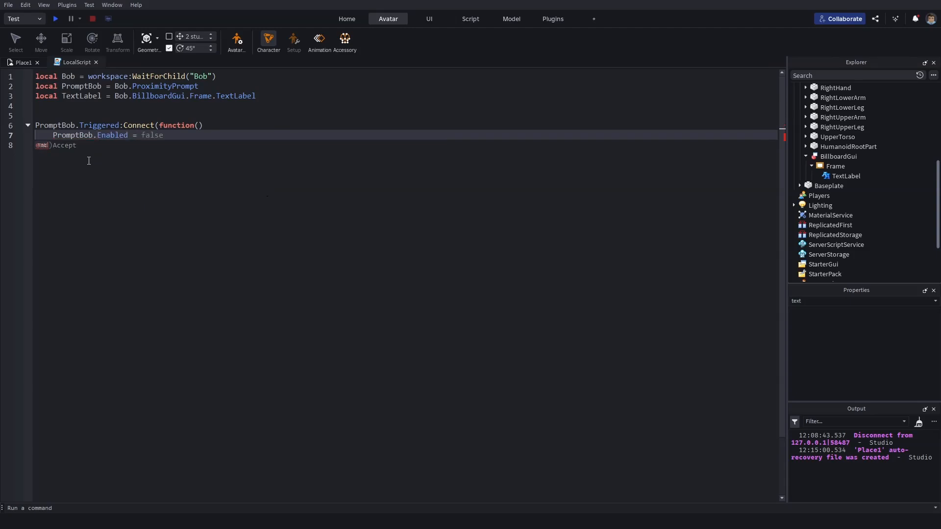
pyautogui.write('false')
pyautogui.moveTo(203, 126); pyautogui.dragTo(49, 126)
pyautogui.click(175, 137)
pyautogui.press('Return')
pyautogui.press('Return')
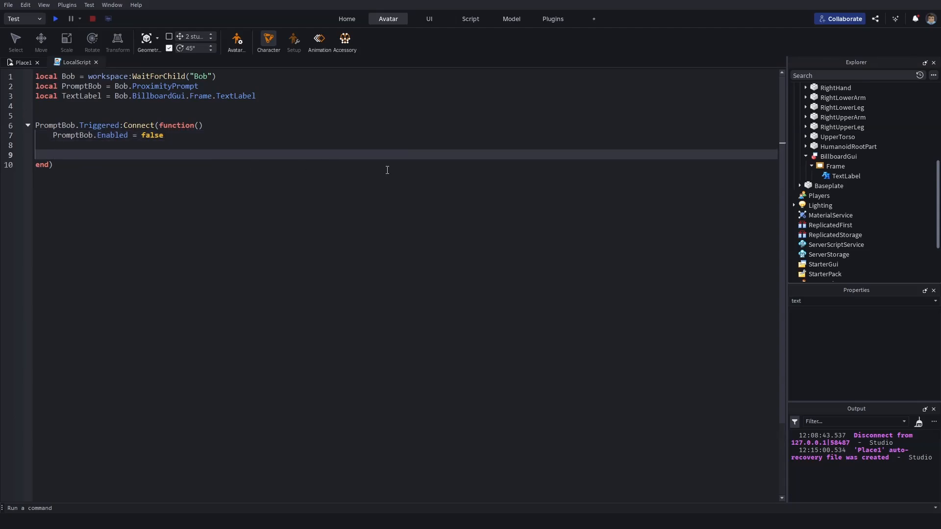
# Step: Begin a loop with "for i = 1," and declare local Phrase = "Hello. I have big tree" above it
pyautogui.write('for i = 1,')
pyautogui.press('Up')
pyautogui.press('Return')
pyautogui.press('Return')
pyautogui.press('Up')
pyautogui.write('local Phrase = "')
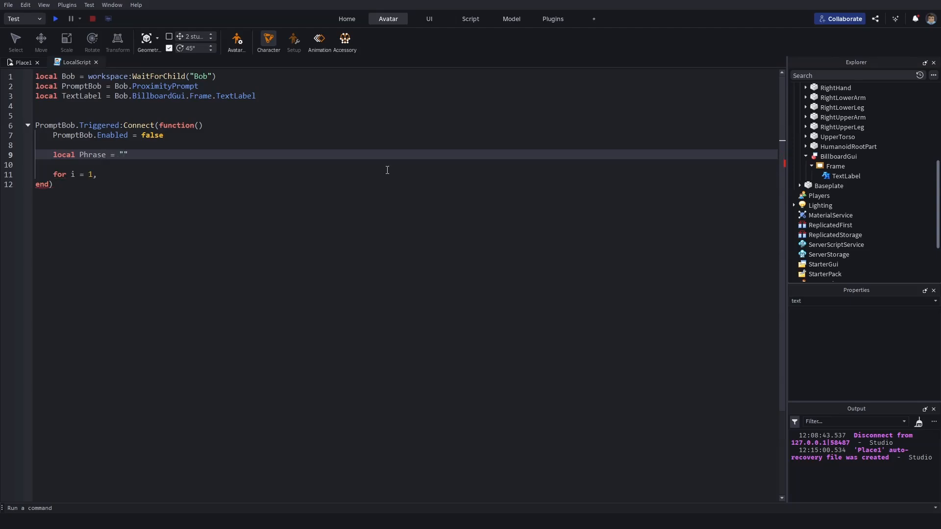
pyautogui.write('Hello,')
pyautogui.press('BackSpace')
pyautogui.press('BackSpace')
pyautogui.write('. ')
pyautogui.write('I have ')
pyautogui.write('a')
pyautogui.press('BackSpace')
pyautogui.write('big tree')
pyautogui.press('Down')
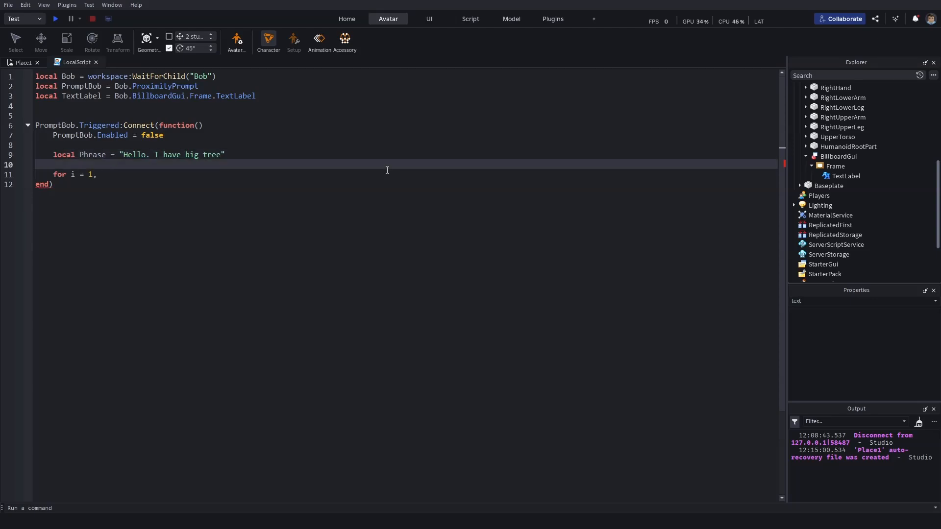
# Step: Complete the loop as for i = 1, #Phrase do with its closing end, and add an empty line after it
pyautogui.press('Down')
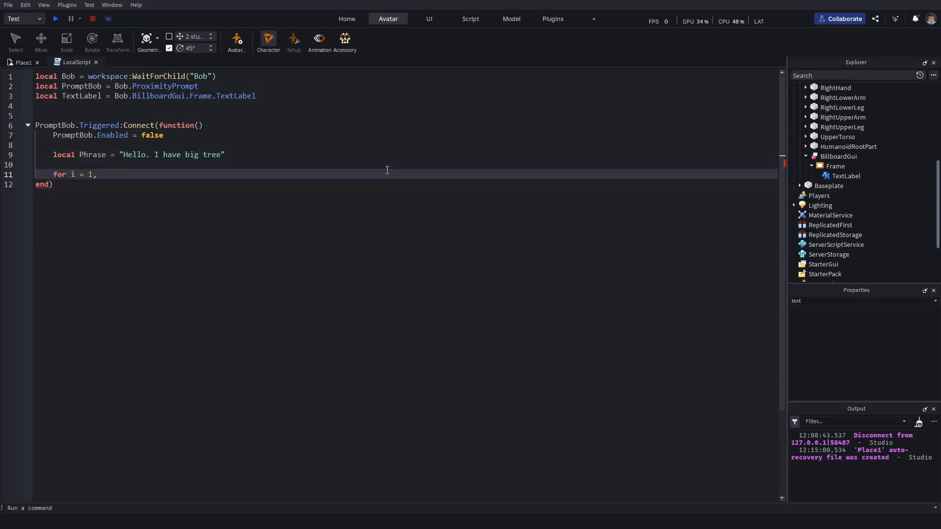
pyautogui.write('#')
pyautogui.click(118, 183)
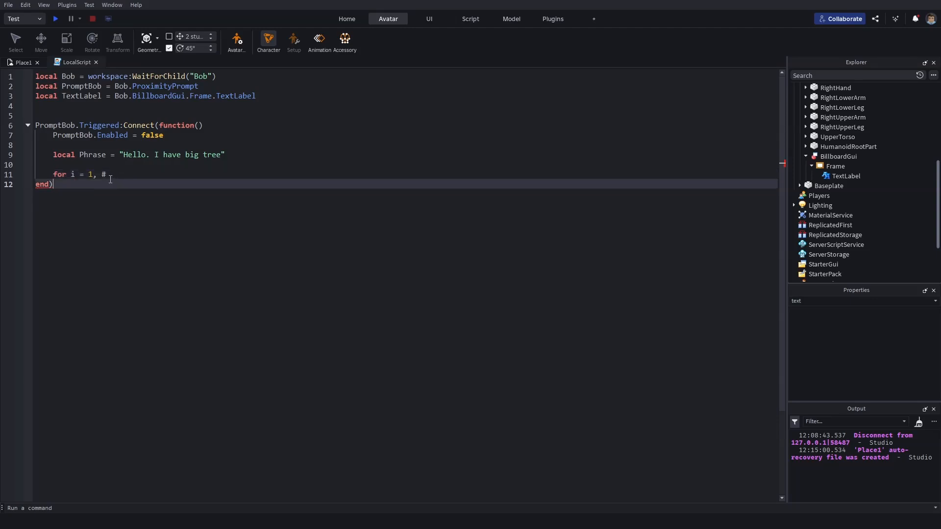
pyautogui.click(134, 177)
pyautogui.write('Phrase do')
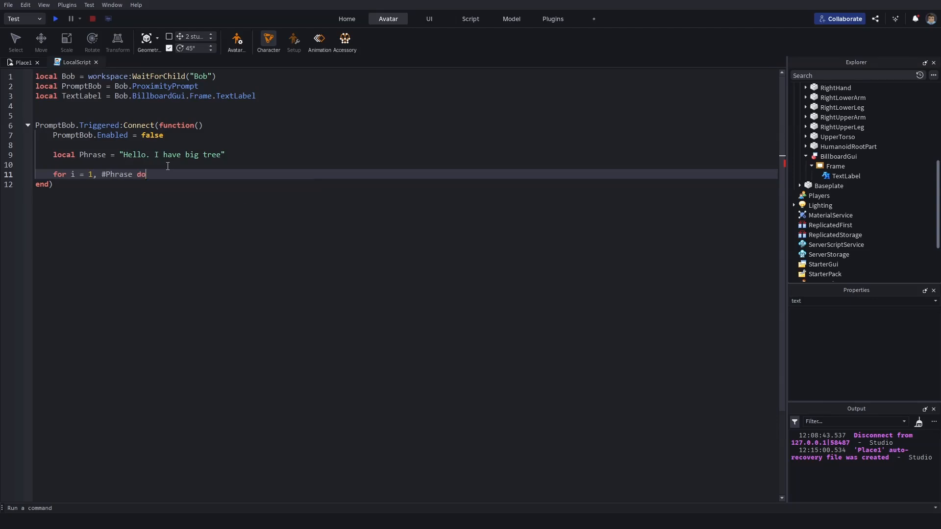
pyautogui.press('Return')
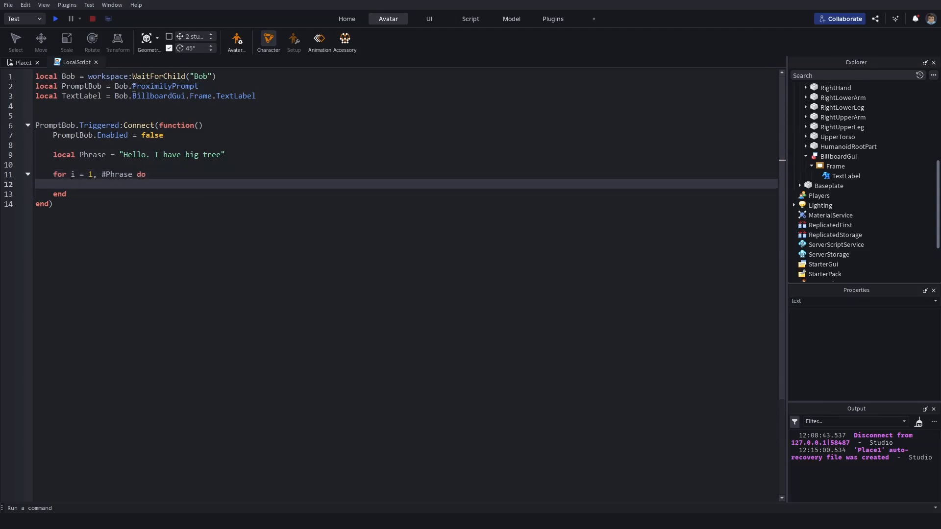
pyautogui.click(77, 197)
pyautogui.press('Return')
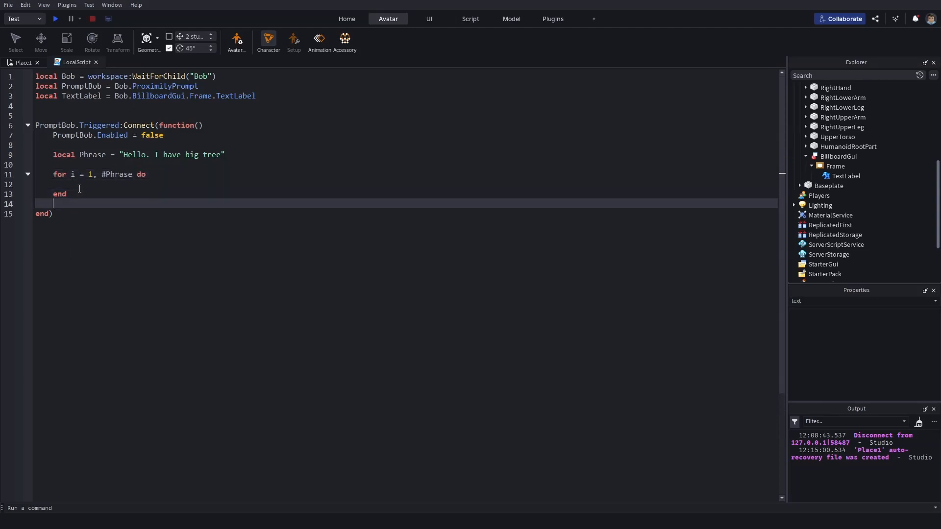
# Step: Inside the for loop on line 12, start a statement with TextLabel.Text
pyautogui.click(82, 183)
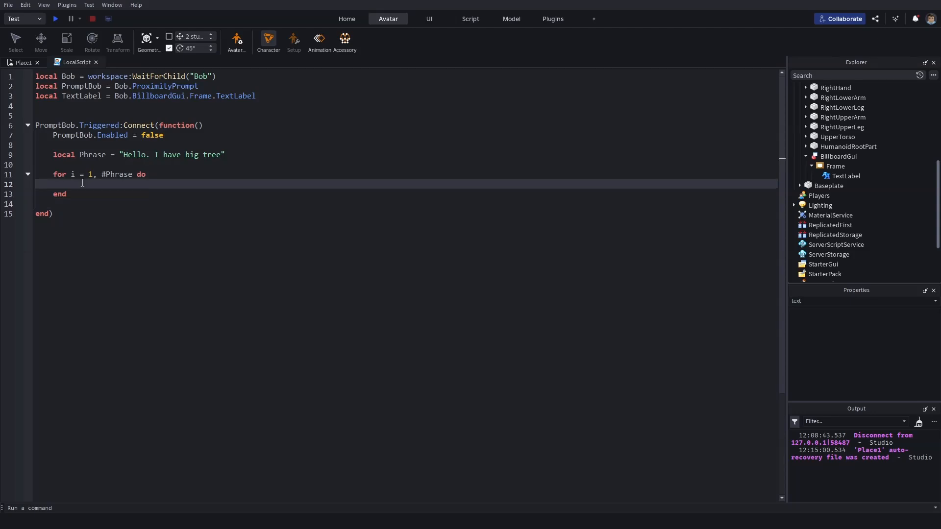
pyautogui.write('text')
pyautogui.click(105, 96)
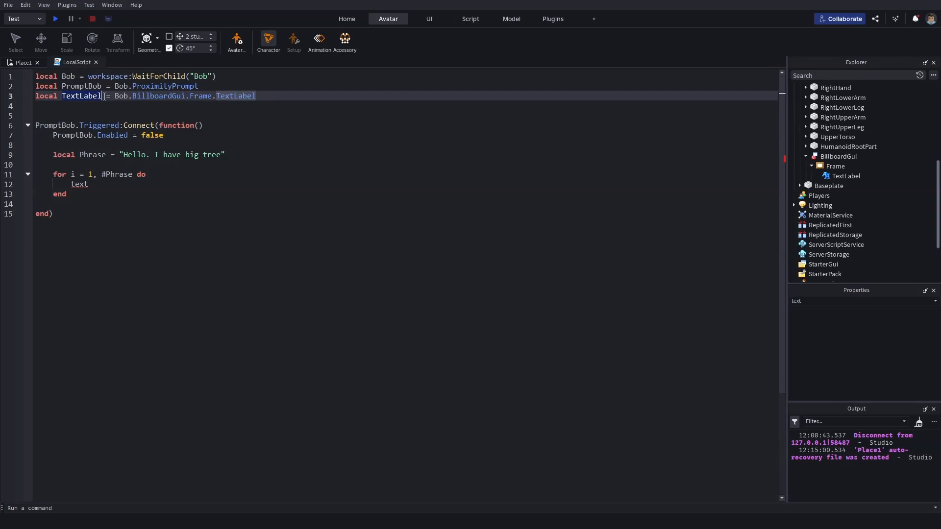
pyautogui.click(163, 188)
pyautogui.write('Label')
pyautogui.press('Tab')
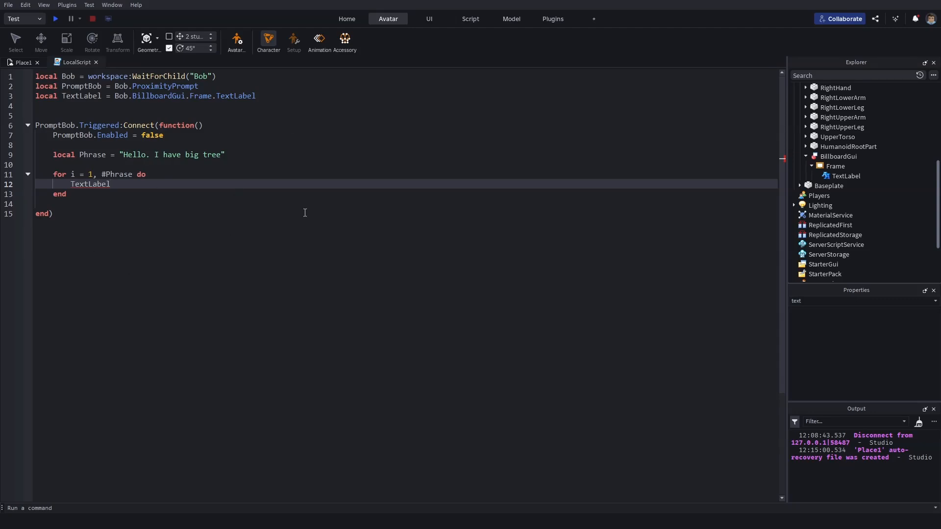
pyautogui.write('.Te')
pyautogui.press('Tab')
pyautogui.moveTo(145, 182); pyautogui.dragTo(117, 187)
pyautogui.click(136, 188)
# Step: Complete the loop statement as TextLabel.Text = Phrase:sub(1,i)
pyautogui.write('= Phrase')
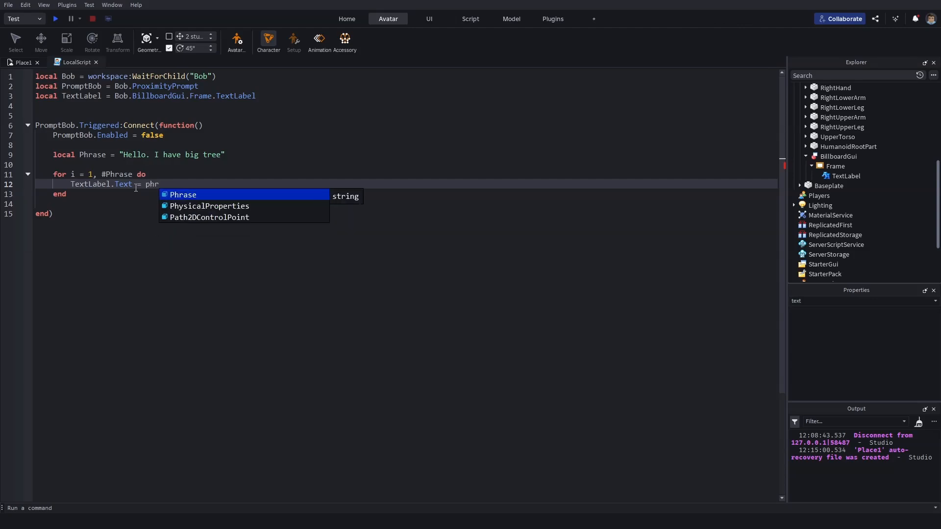
pyautogui.write(':s')
pyautogui.press('Tab')
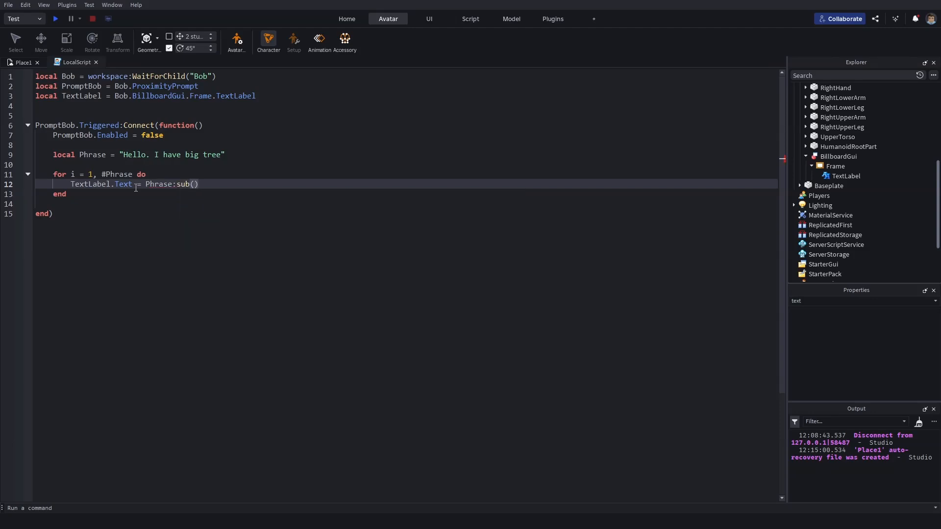
pyautogui.press('BackSpace')
pyautogui.press('BackSpace')
pyautogui.press('BackSpace')
pyautogui.press('BackSpace')
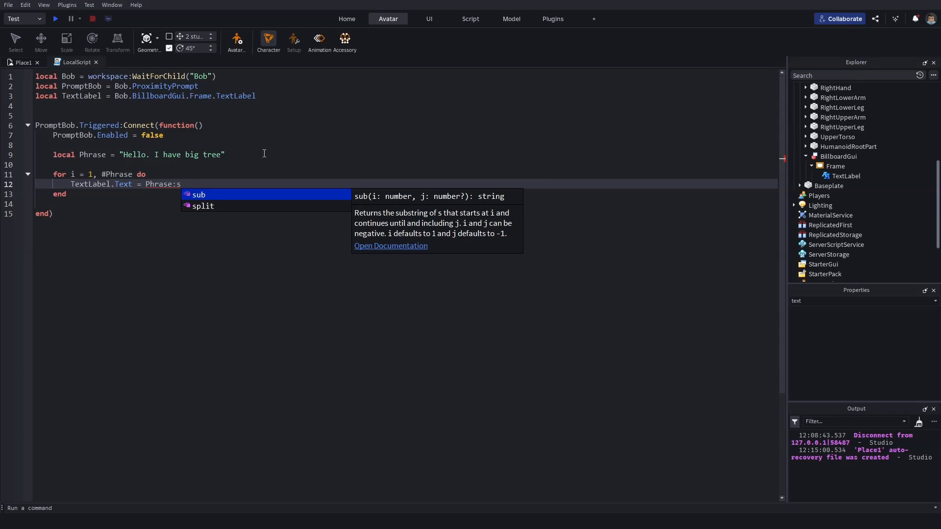
pyautogui.press('Tab')
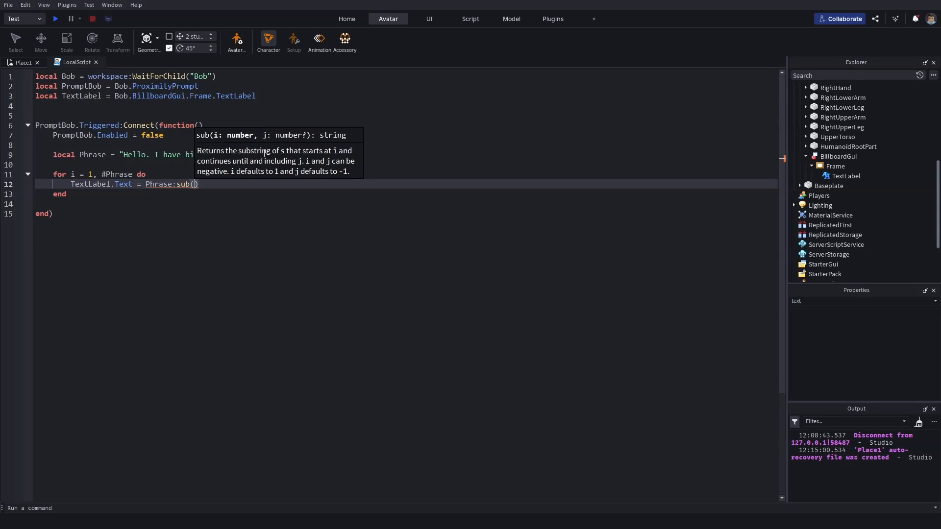
pyautogui.write('1,')
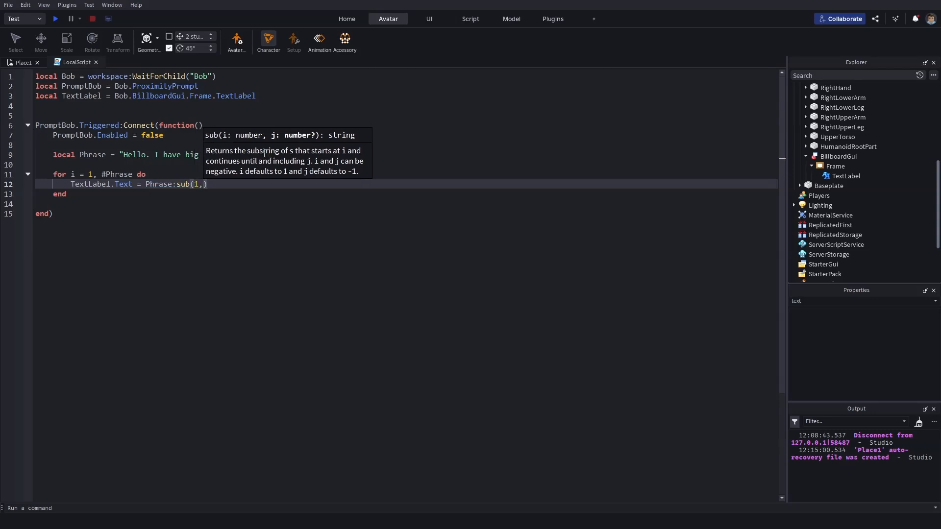
pyautogui.write('i')
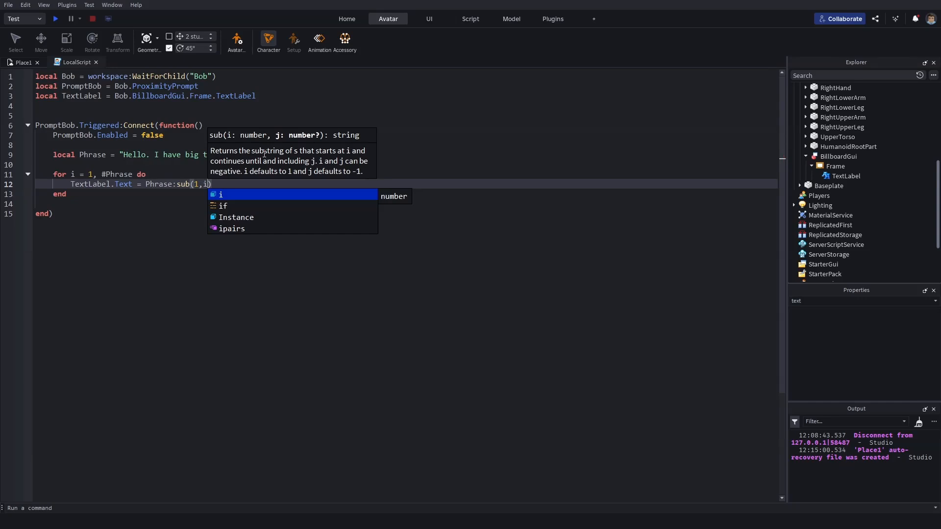
pyautogui.write(')')
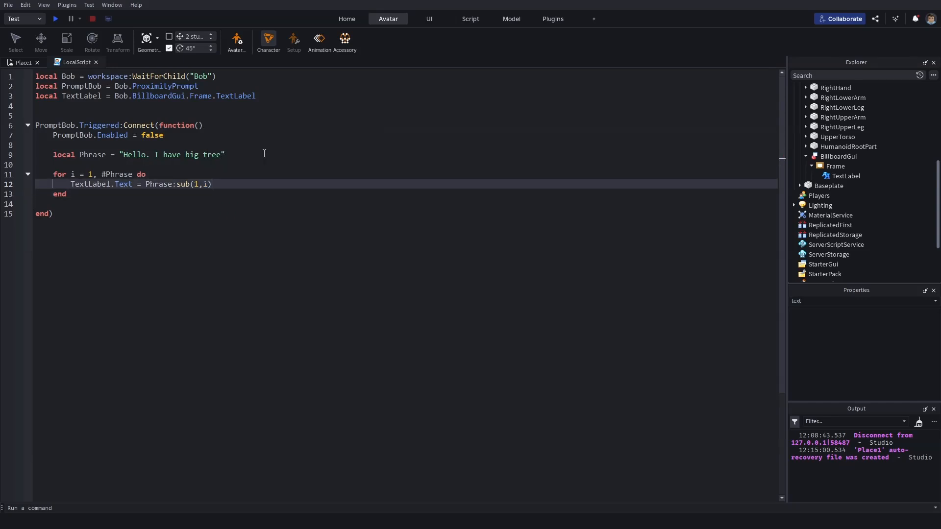
# Step: Add a task.wait() line at the end of the loop body and declare local TextSpeed = 0.01 below the TextLabel variable
pyautogui.press('Return')
pyautogui.write('task.wait(')
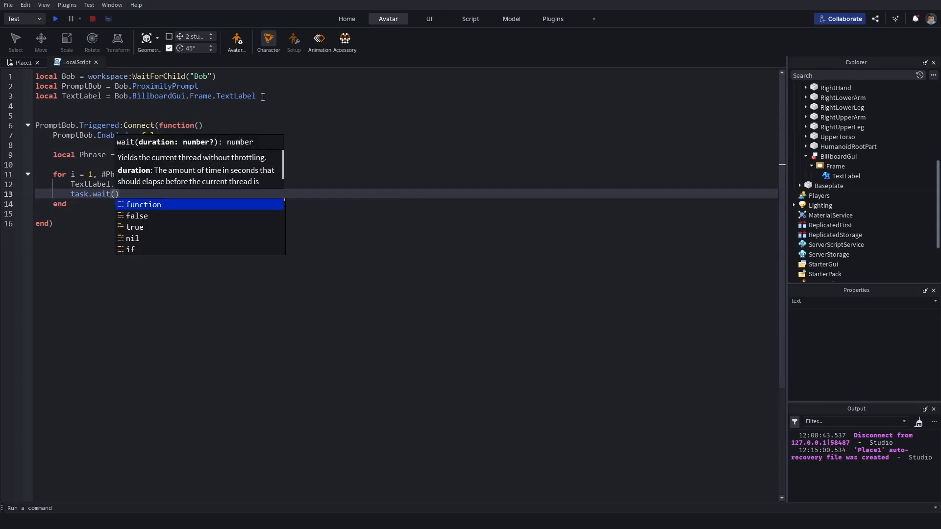
pyautogui.click(404, 97)
pyautogui.press('Return')
pyautogui.press('Return')
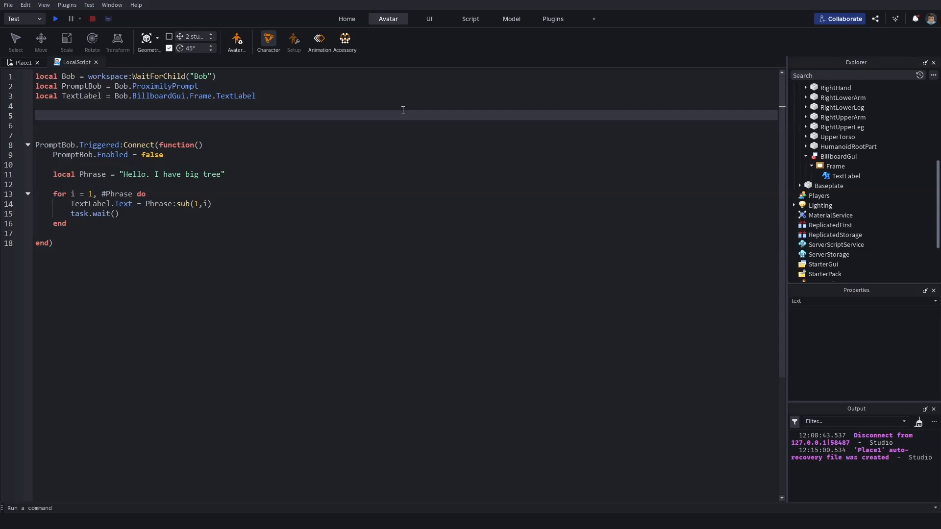
pyautogui.write('loca')
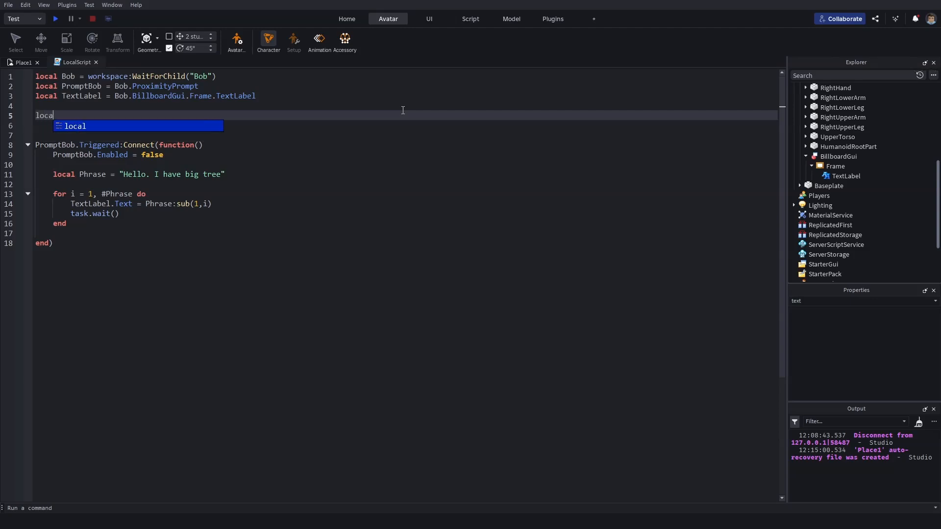
pyautogui.write('l TextSpeed = 0.')
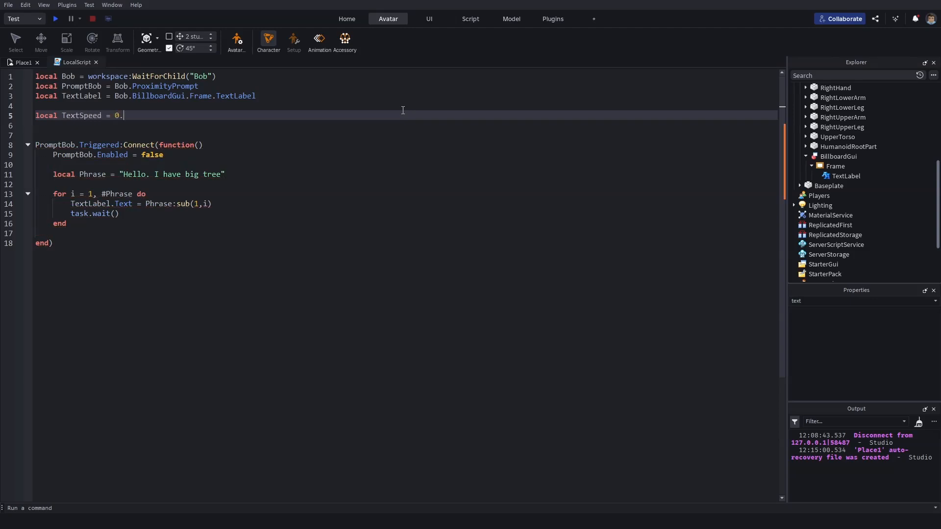
pyautogui.write('01')
# Step: Pass TextSpeed as the duration of the loop's task.wait() call
pyautogui.click(118, 213)
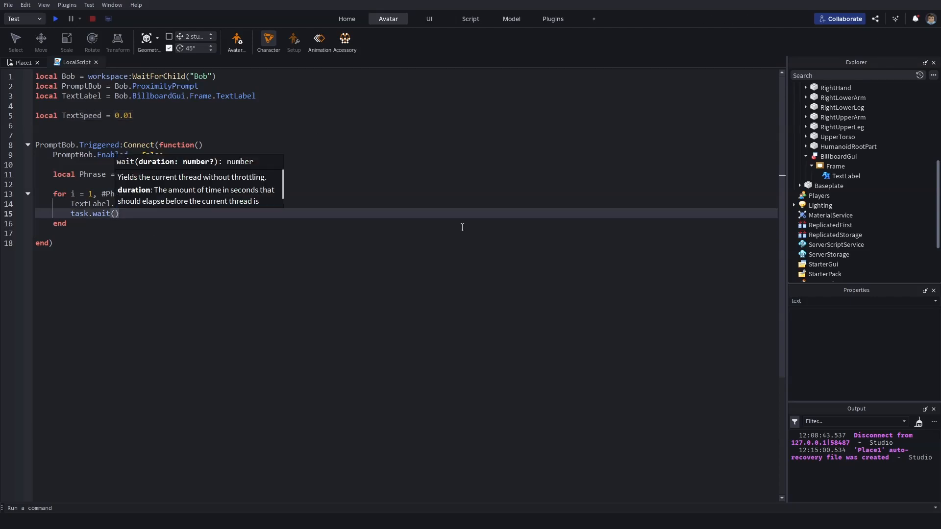
pyautogui.write('TextSpeed')
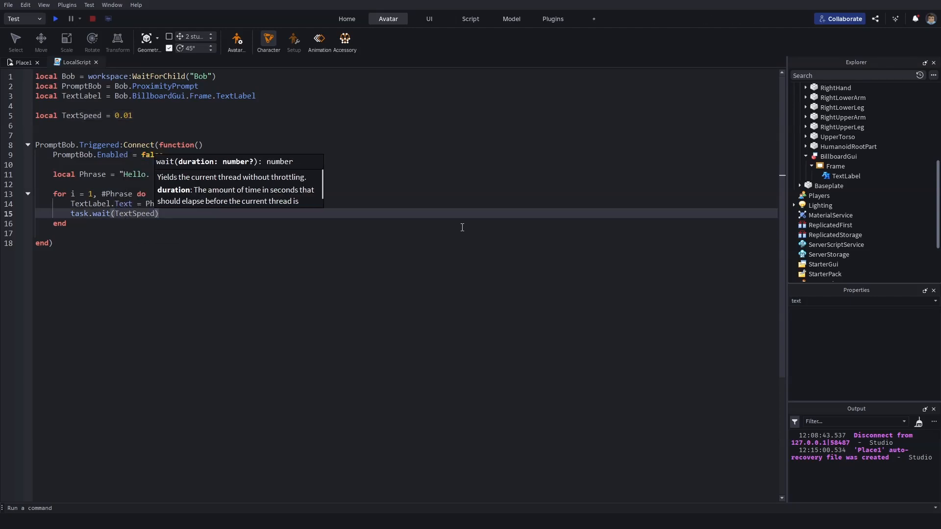
pyautogui.click(121, 234)
pyautogui.click(122, 245)
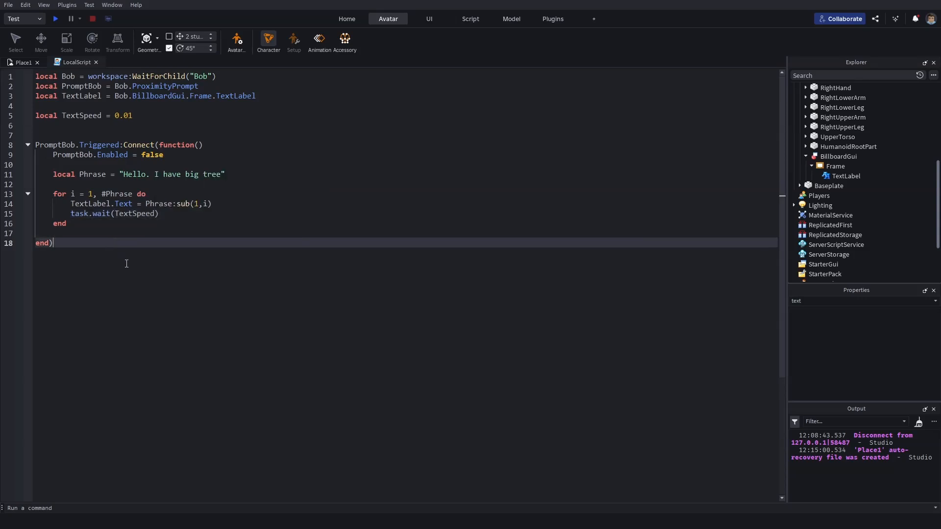
pyautogui.hotkey('ctrl', 's')
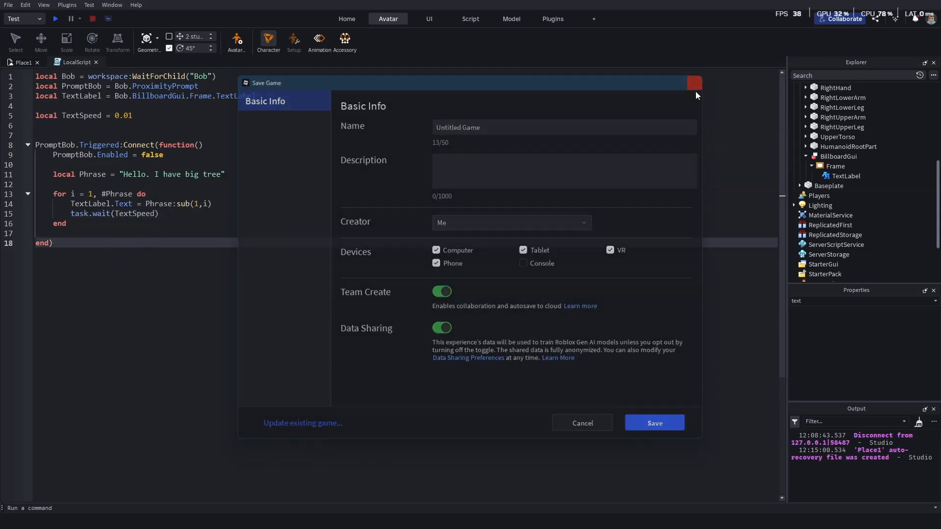
pyautogui.click(698, 80)
pyautogui.moveTo(189, 273); pyautogui.dragTo(54, 20)
pyautogui.click(240, 257)
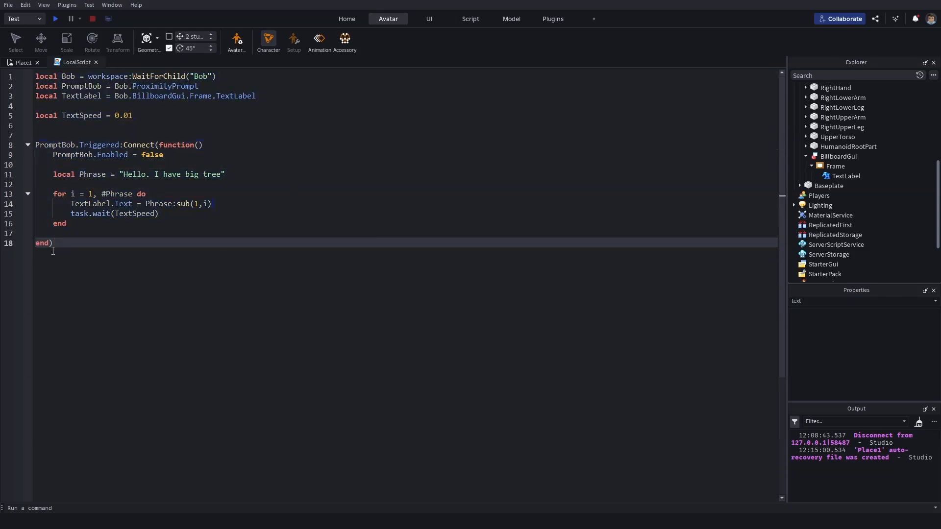
# Step: Remove the empty line between the loop's end and the closing end) of the Triggered function
pyautogui.click(44, 233)
pyautogui.press('BackSpace')
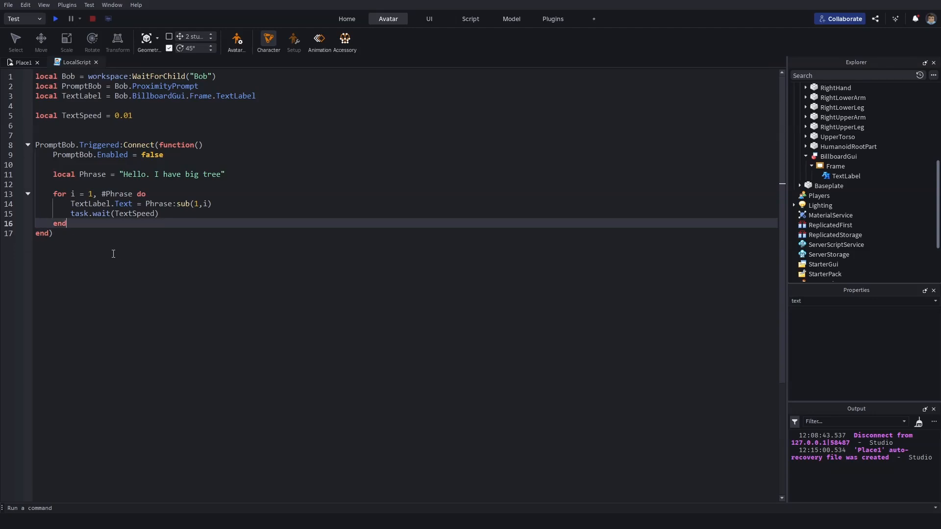
pyautogui.moveTo(54, 234); pyautogui.dragTo(150, 138)
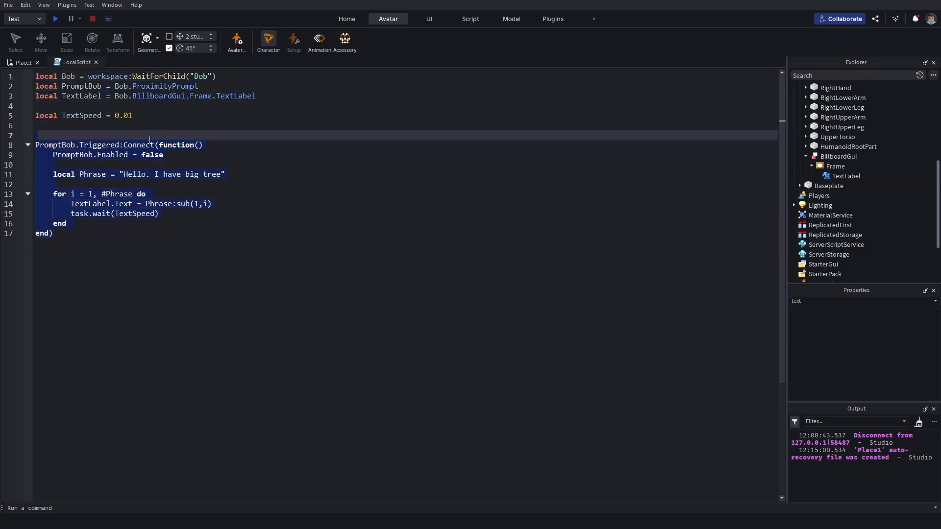
pyautogui.click(225, 232)
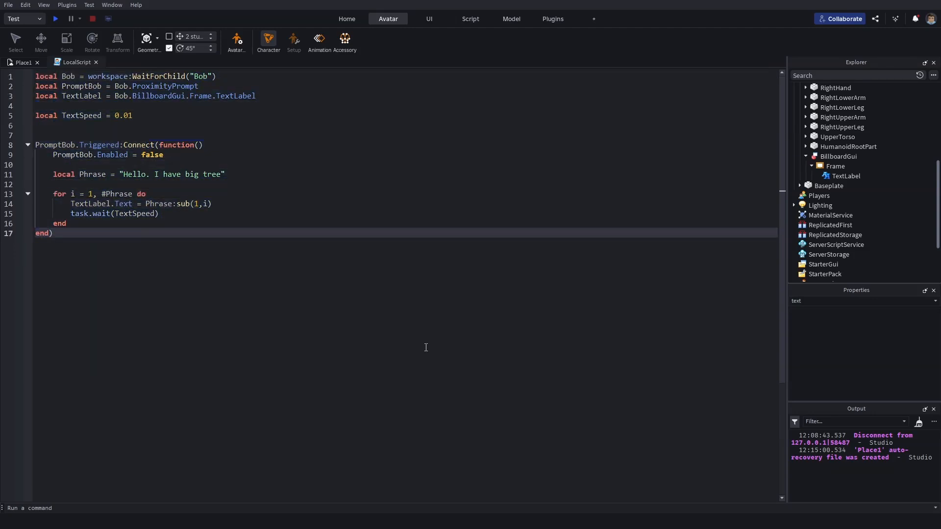
# Step: Start a playtest of Place1, walk the character up to Bob and trigger his Interact prompt
pyautogui.click(22, 63)
pyautogui.moveTo(520, 299); pyautogui.dragTo(521, 299, button='right')
pyautogui.press('F5')
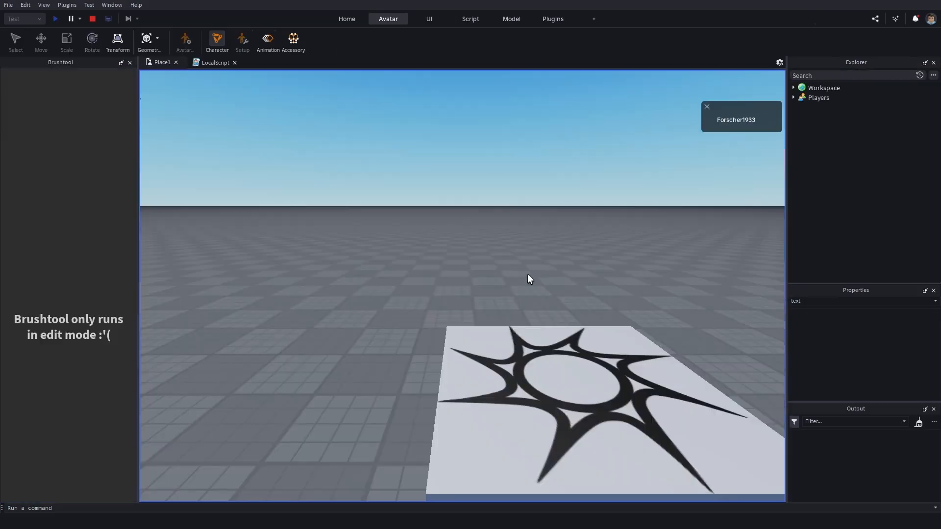
pyautogui.click(130, 63)
pyautogui.press('w')
pyautogui.moveTo(363, 230); pyautogui.dragTo(364, 230, button='right')
pyautogui.scroll(5, 364, 230)
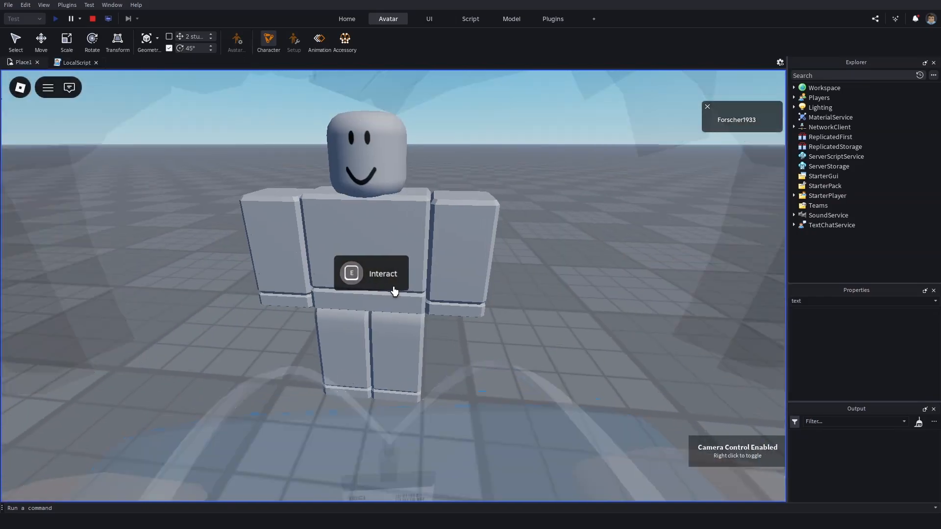
pyautogui.click(394, 291)
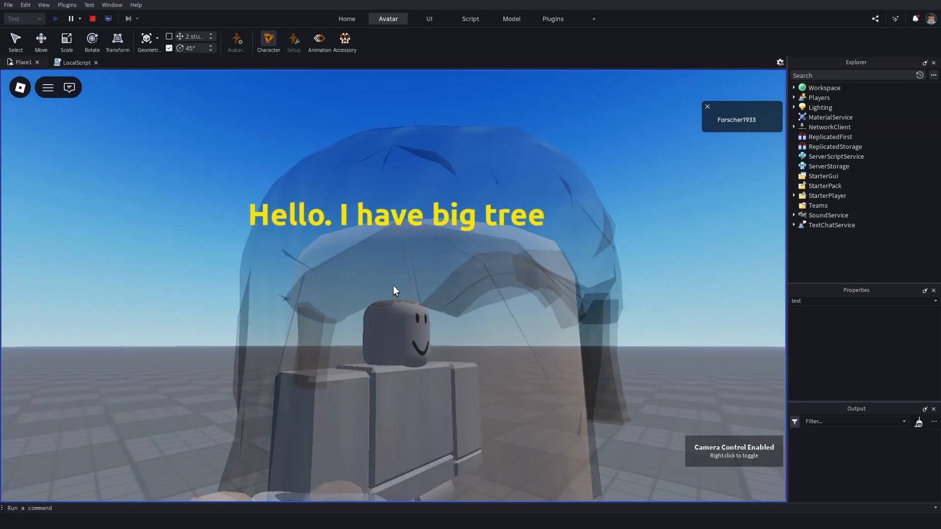
# Step: Examine the text above Bob's head from several distances and angles, and stop the playtest
pyautogui.scroll(-4, 394, 286)
pyautogui.moveTo(416, 298); pyautogui.dragTo(416, 297, button='right')
pyautogui.press('w')
pyautogui.moveTo(416, 298); pyautogui.dragTo(416, 298, button='right')
pyautogui.press('s')
pyautogui.scroll(5, 415, 298)
pyautogui.press('w')
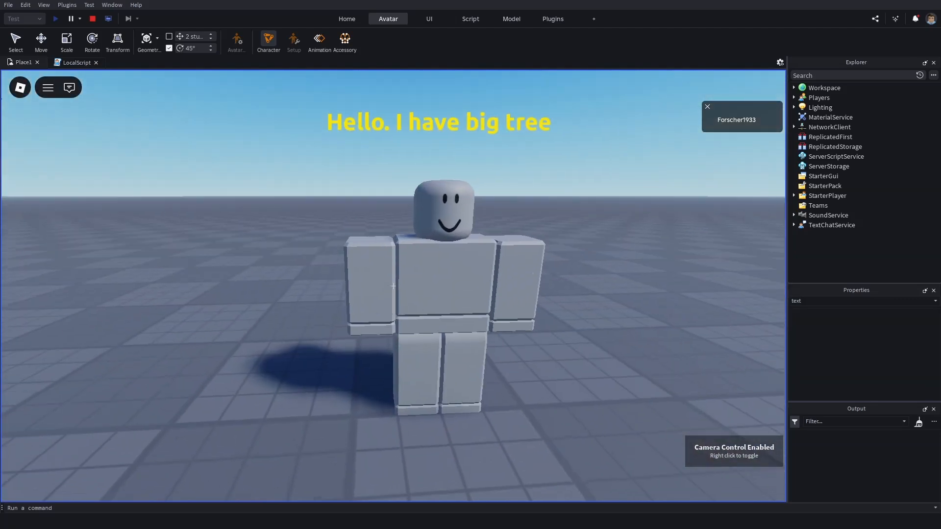
pyautogui.press('d')
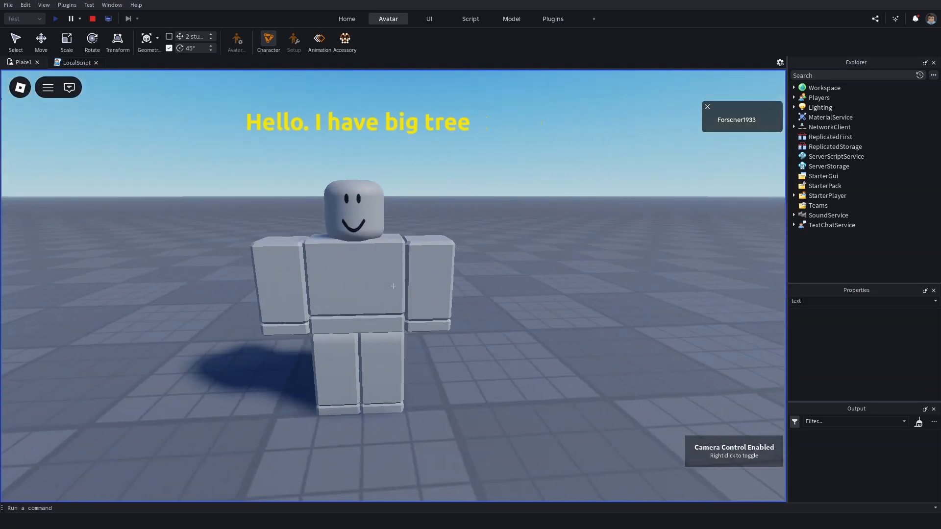
pyautogui.press('w')
pyautogui.press('w')
pyautogui.rightClick(393, 286)
pyautogui.rightClick(466, 296)
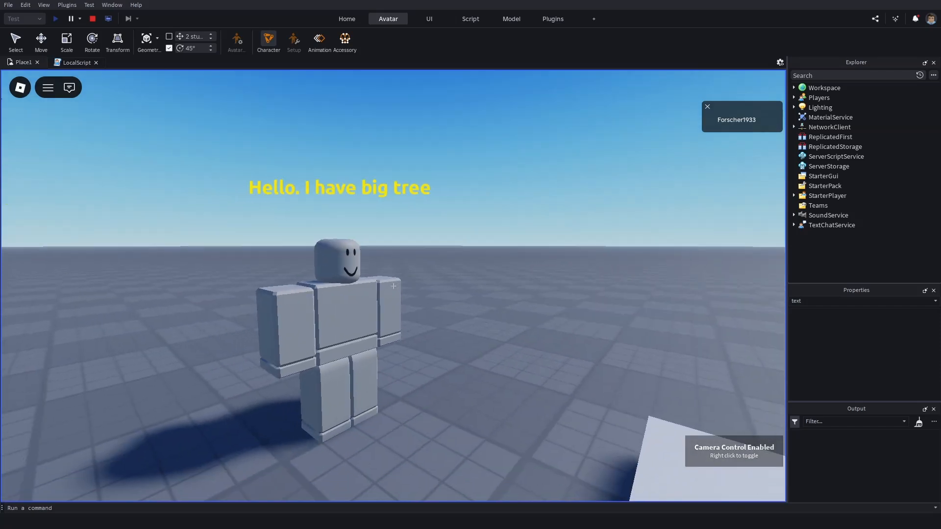
pyautogui.press('w')
pyautogui.hotkey('shift', 'F5')
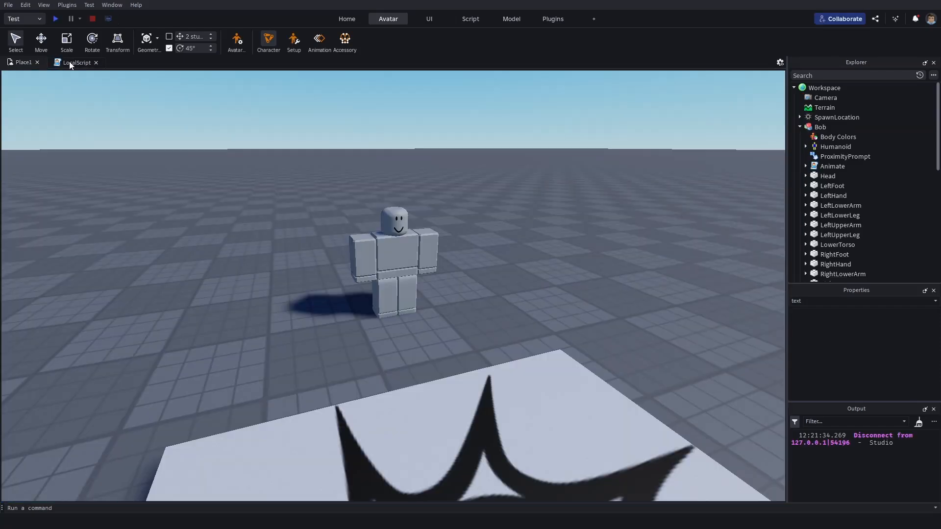
# Step: In the LocalScript, add local Phrase = "Goodbye!" directly below the first Phrase variable
pyautogui.click(68, 62)
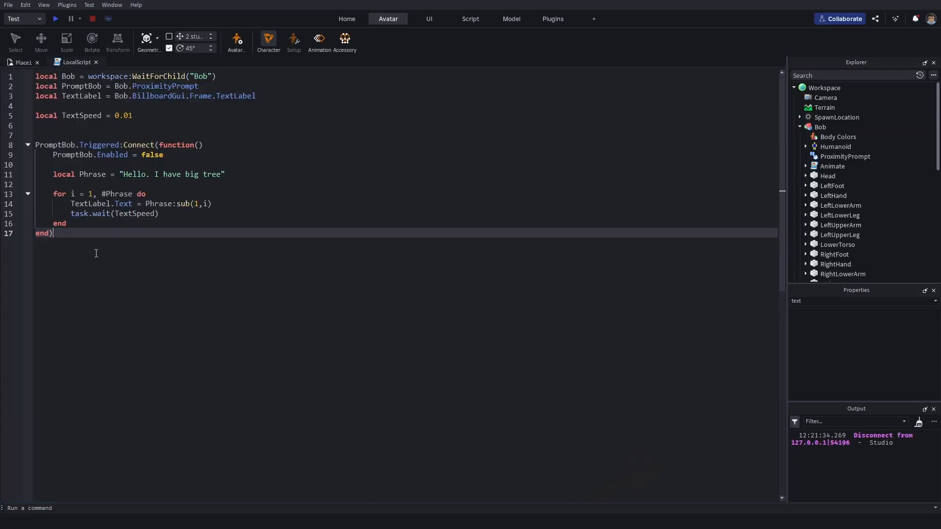
pyautogui.click(85, 223)
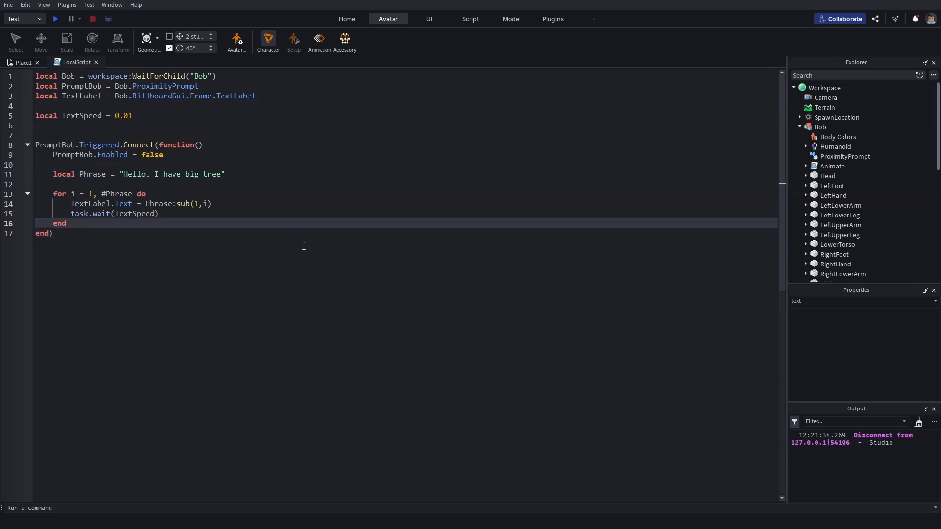
pyautogui.click(250, 175)
pyautogui.press('Return')
pyautogui.write('local Phrase = ')
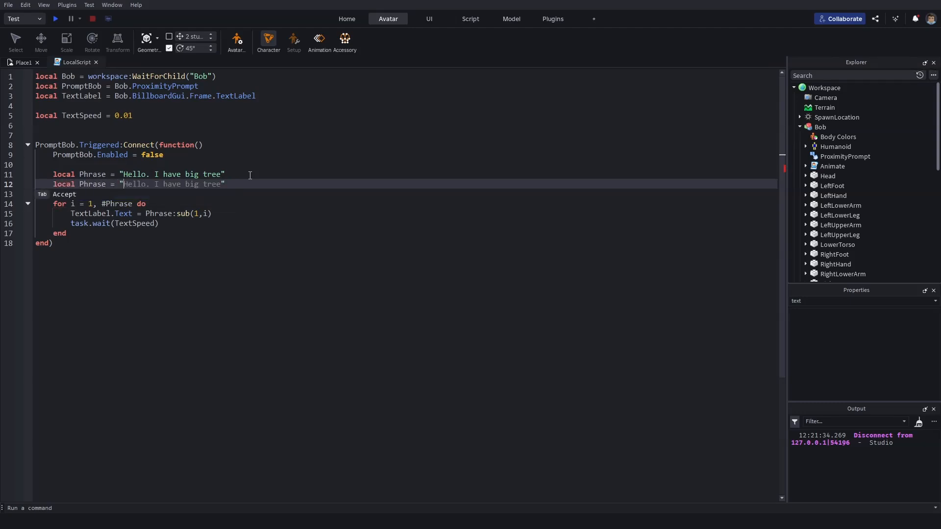
pyautogui.write('"')
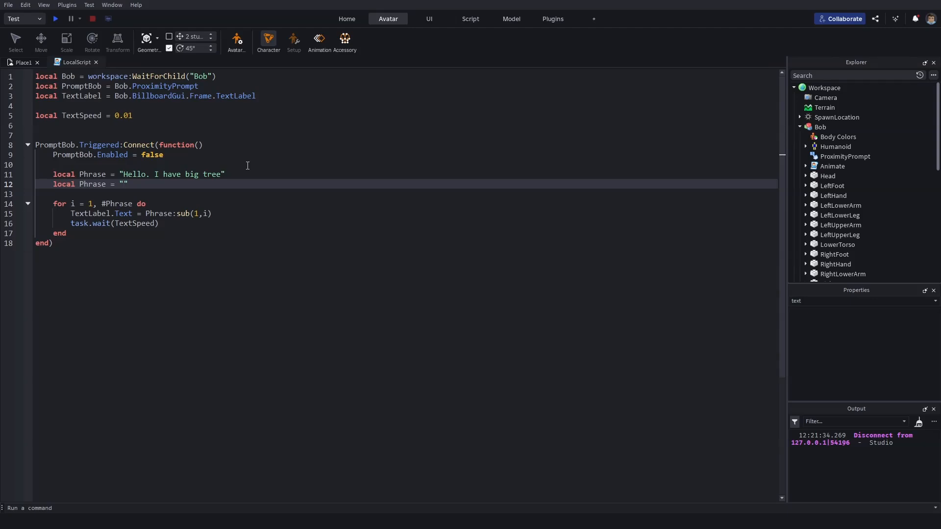
pyautogui.write('Goodbye!')
# Step: Duplicate the letter-by-letter for loop below the original inside the Triggered function, separated by an empty line
pyautogui.moveTo(68, 233); pyautogui.dragTo(36, 203)
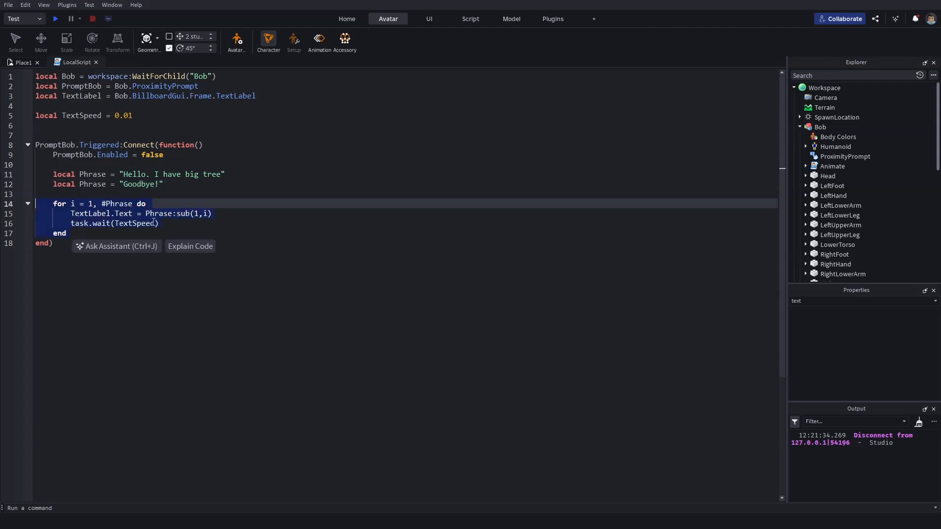
pyautogui.hotkey('ctrl', 'c')
pyautogui.click(81, 233)
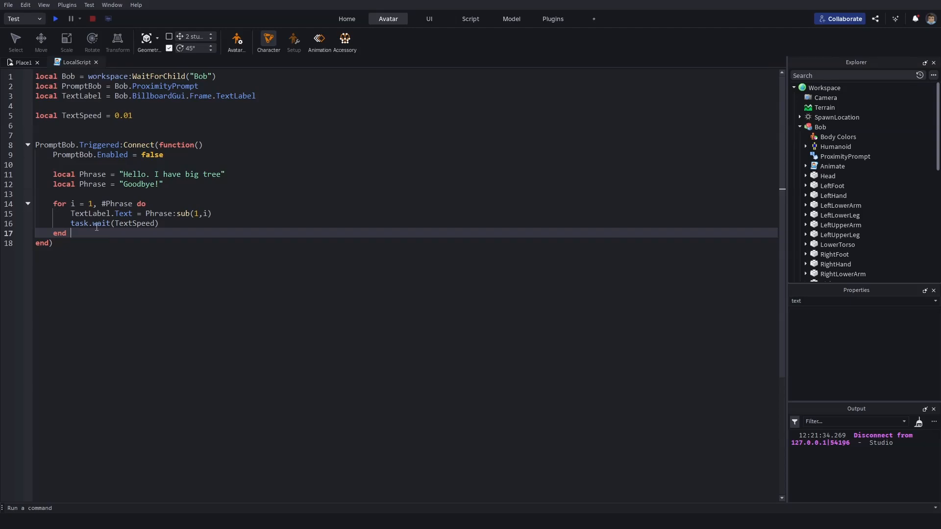
pyautogui.press('Return')
pyautogui.press('Return')
pyautogui.hotkey('ctrl', 'v')
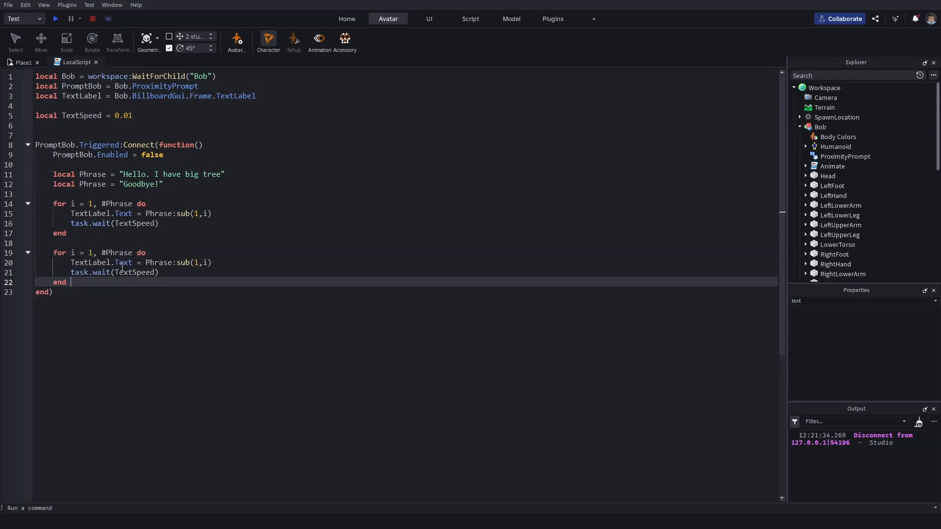
# Step: Rename the two phrase variables to Phrase1 for the greeting and Phrase2 for "Goodbye!"
pyautogui.click(110, 174)
pyautogui.write('1')
pyautogui.click(110, 184)
pyautogui.write('2')
# Step: Make the first for loop use Phrase1 in both its length expression and its sub(1,i) call
pyautogui.click(128, 204)
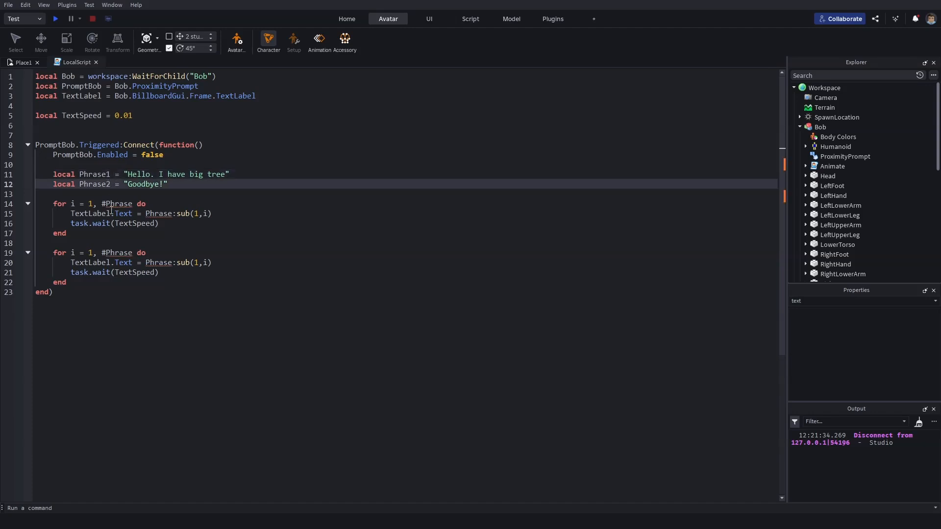
pyautogui.write('1')
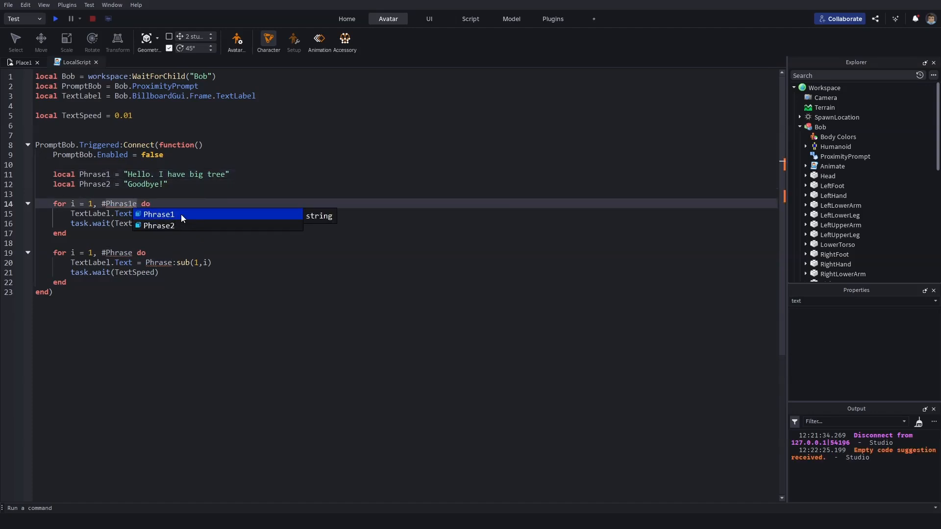
pyautogui.press('BackSpace')
pyautogui.click(136, 203)
pyautogui.write('1')
pyautogui.click(182, 217)
pyautogui.click(173, 214)
pyautogui.write('1')
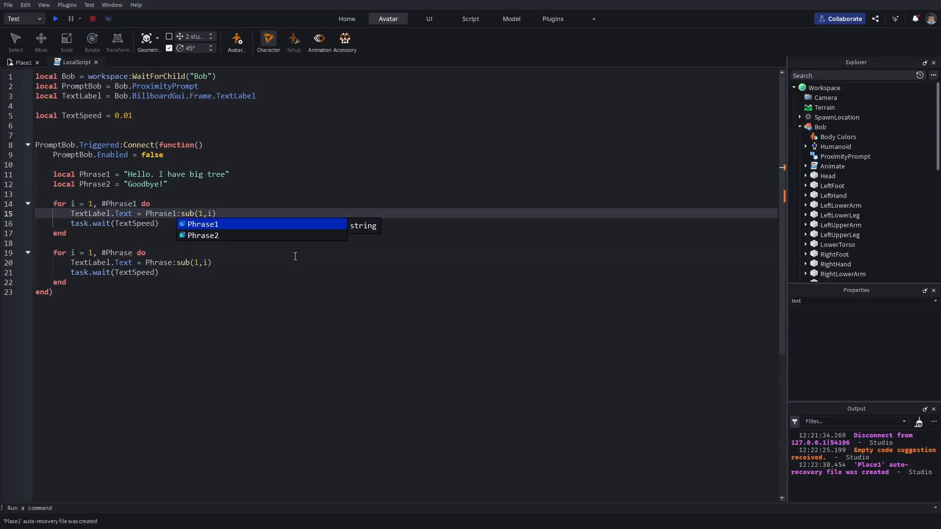
pyautogui.click(291, 298)
# Step: Make the second for loop use Phrase2 in both its length expression and its sub(1,i) call
pyautogui.click(132, 252)
pyautogui.write('2')
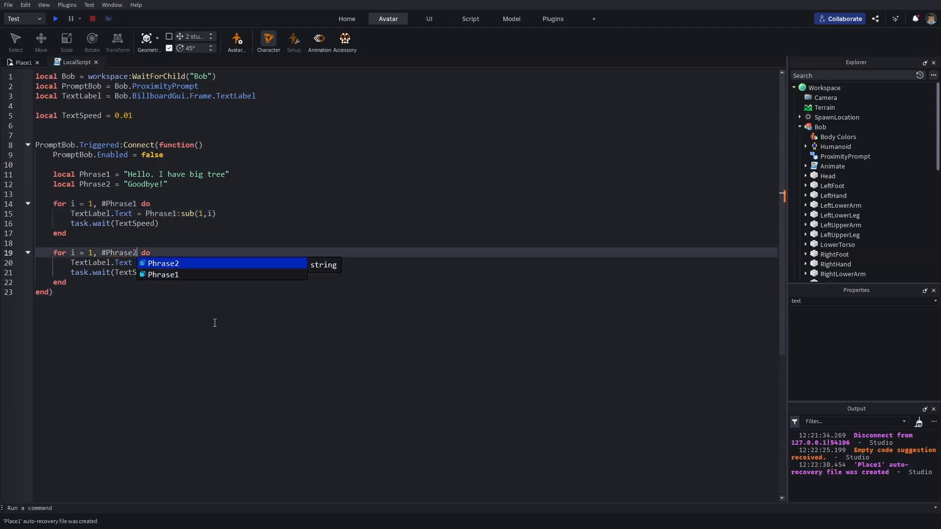
pyautogui.click(176, 263)
pyautogui.write('2')
pyautogui.rightClick(192, 347)
pyautogui.click(176, 314)
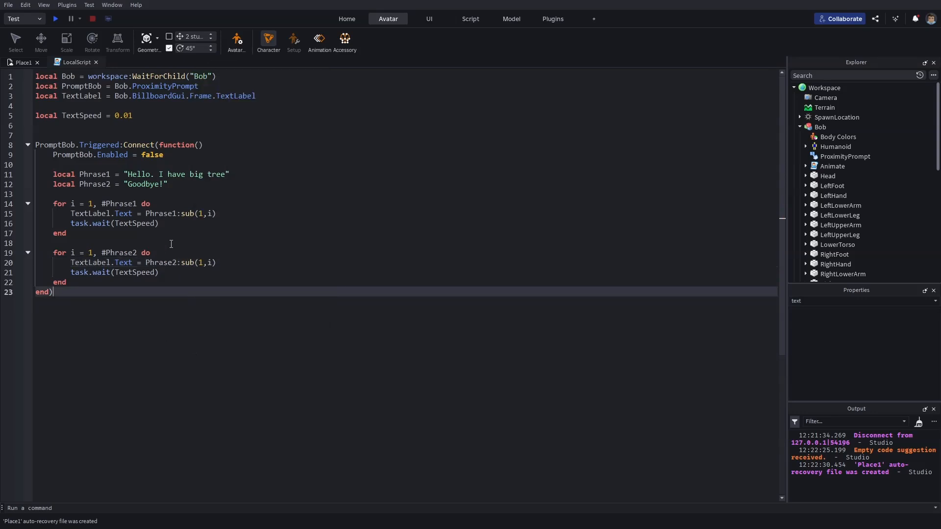
# Step: Add task.wait(2) between the two for loops, set apart by empty lines
pyautogui.click(104, 233)
pyautogui.press('Return')
pyautogui.press('Return')
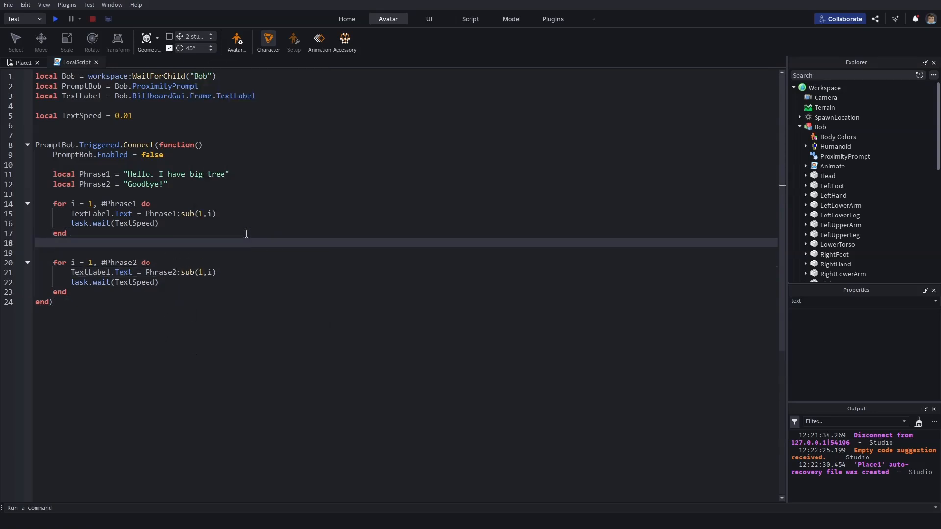
pyautogui.write('task.wait(2')
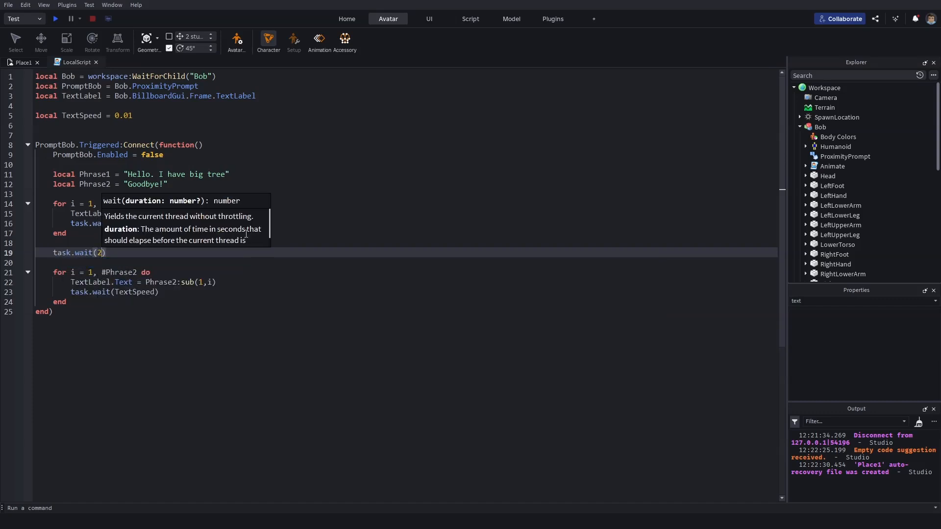
pyautogui.moveTo(72, 302); pyautogui.dragTo(61, 263)
pyautogui.click(37, 251)
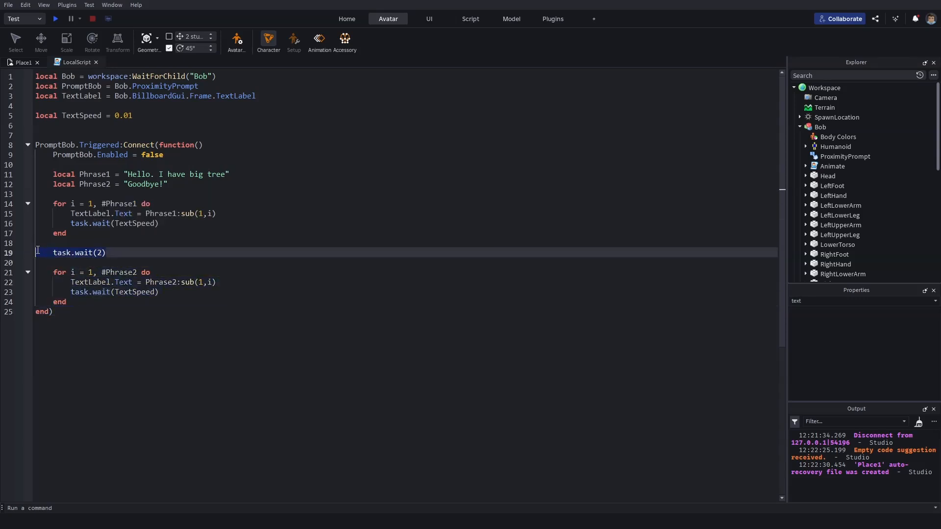
pyautogui.moveTo(101, 304); pyautogui.dragTo(26, 271)
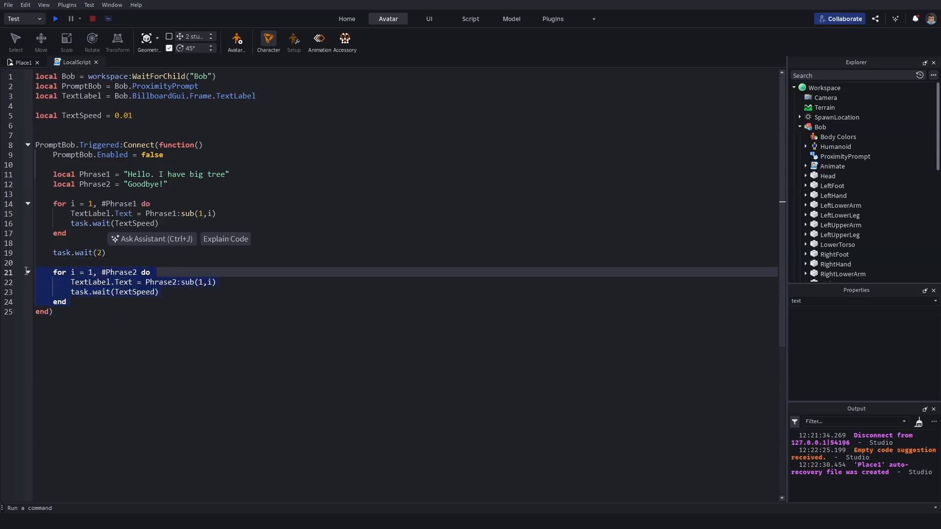
# Step: Add TextLabel.Text = "" after the second for loop, with an empty line in between, to clear Bob's label
pyautogui.click(75, 304)
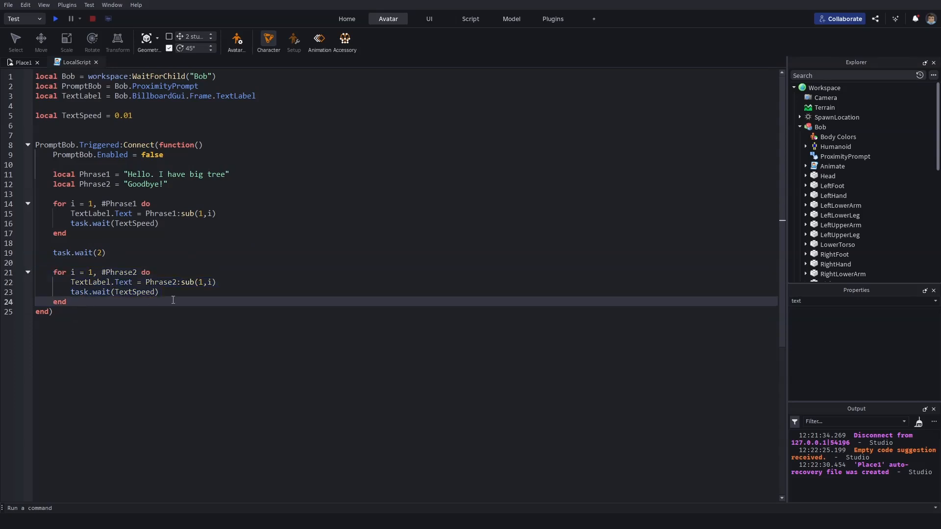
pyautogui.press('Return')
pyautogui.press('Return')
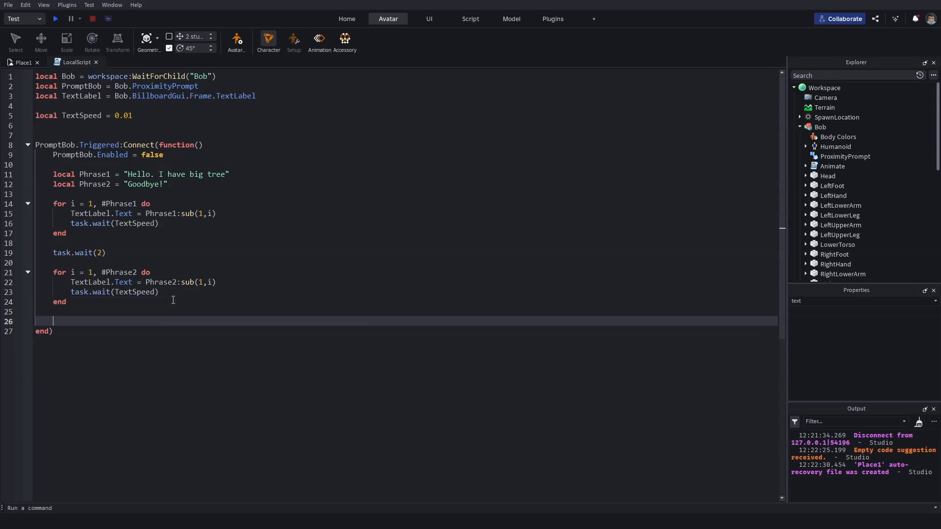
pyautogui.write('t')
pyautogui.press('BackSpace')
pyautogui.write('tex')
pyautogui.press('Tab')
pyautogui.write('.Text = "')
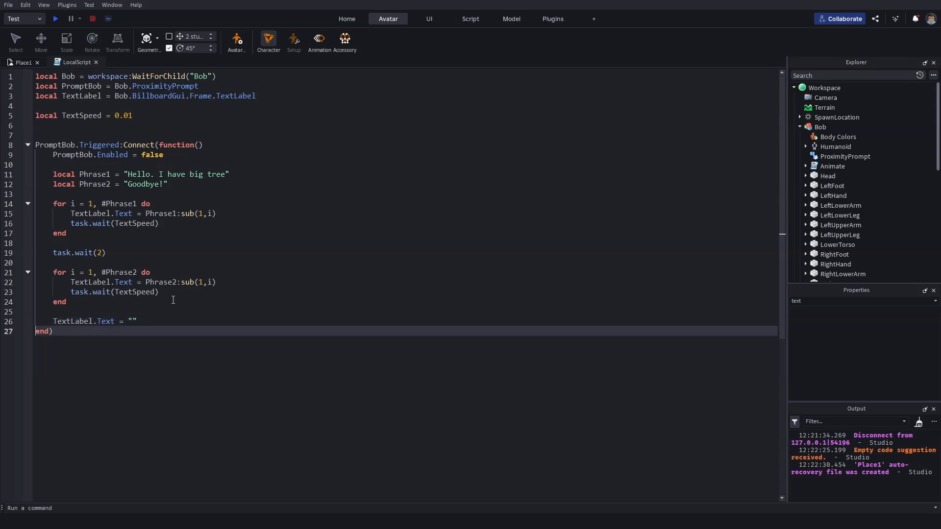
# Step: Insert task.wait(2) between the second for loop and the line that clears the label
pyautogui.press('Home')
pyautogui.press('Right')
pyautogui.press('Right')
pyautogui.press('Right')
pyautogui.press('Right')
pyautogui.press('Right')
pyautogui.press('Right')
pyautogui.press('Right')
pyautogui.press('Right')
pyautogui.press('Right')
pyautogui.press('Right')
pyautogui.press('Right')
pyautogui.press('Right')
pyautogui.press('Right')
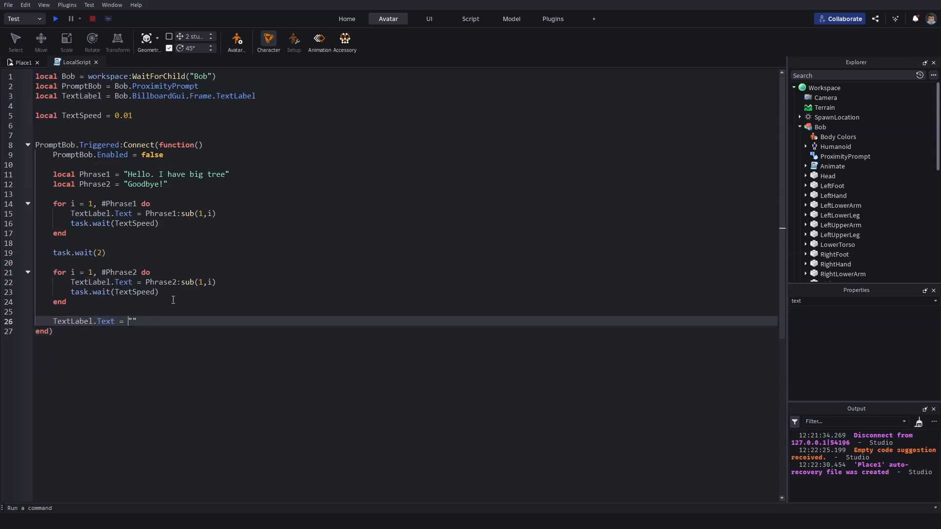
pyautogui.press('Up')
pyautogui.press('Return')
pyautogui.press('Up')
pyautogui.press('Return')
pyautogui.write('task.wa')
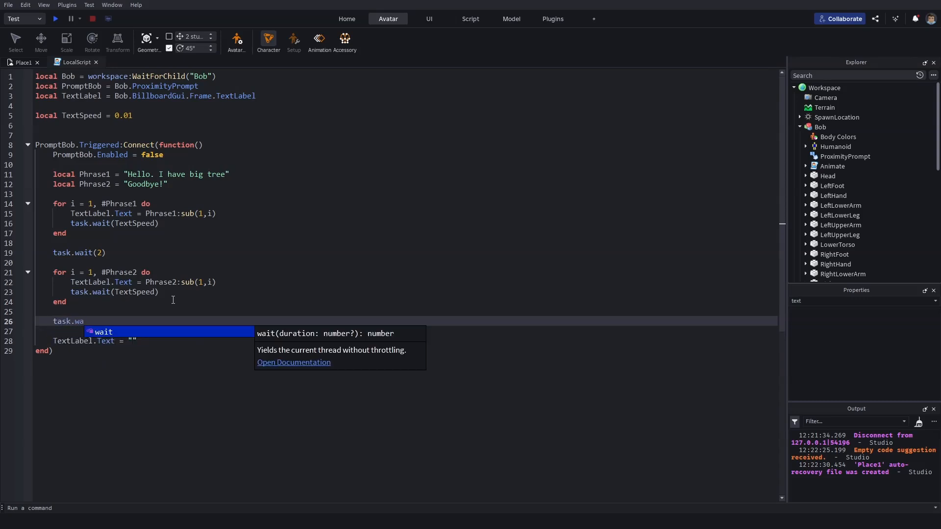
pyautogui.write('it(2)')
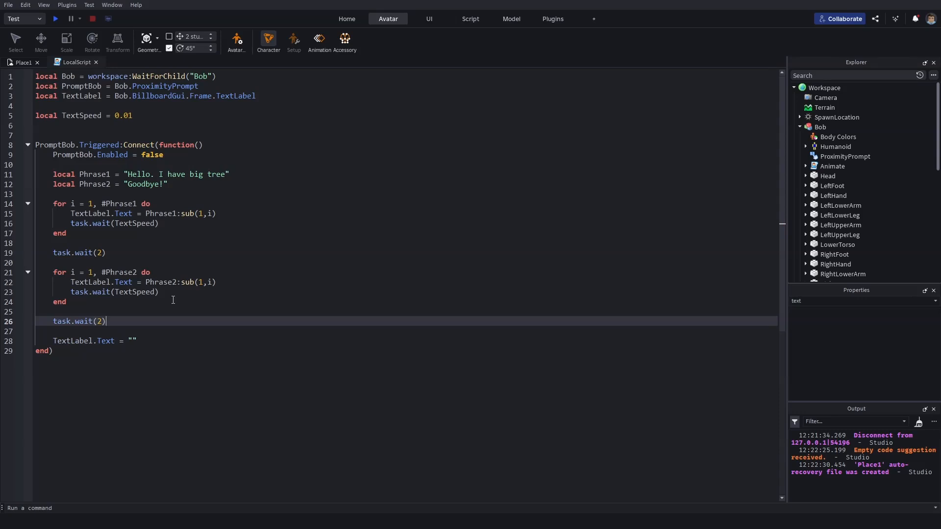
# Step: Add PromptBob.Enabled = true directly below the line that clears the label
pyautogui.press('Down')
pyautogui.press('Down')
pyautogui.press('End')
pyautogui.press('Return')
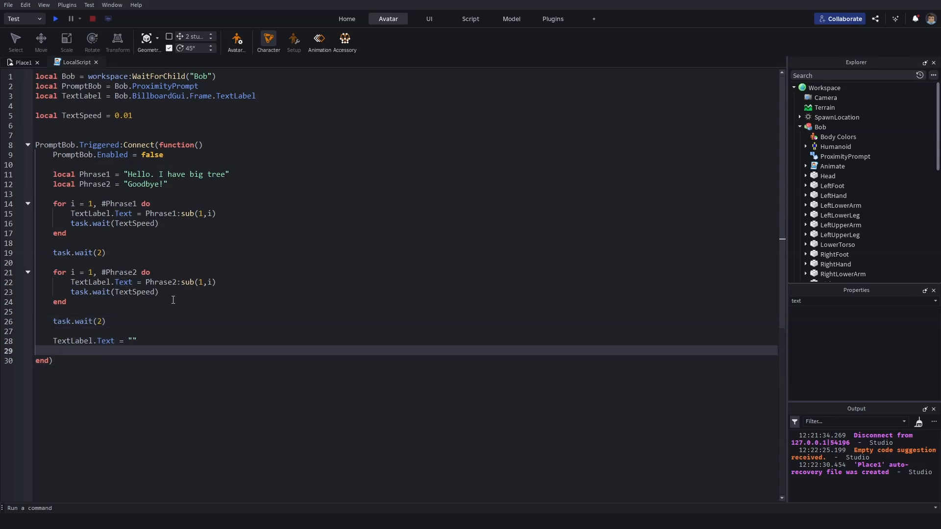
pyautogui.write('PromptBob.Enabled = true')
pyautogui.hotkey('ctrl', 's')
pyautogui.press('Escape')
pyautogui.click(509, 176)
pyautogui.click(495, 365)
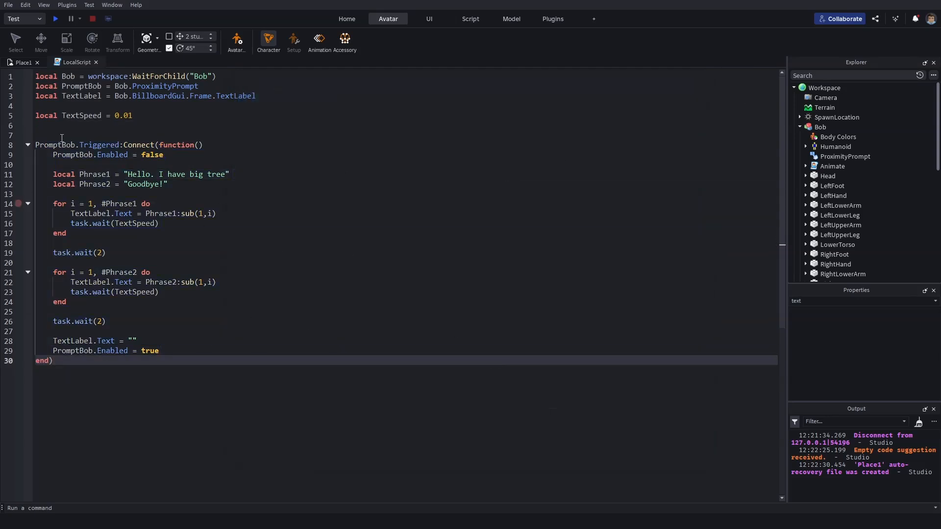
# Step: Start a playtest, walk the character up to Bob and trigger his Interact prompt twice to test the dialogue
pyautogui.press('F5')
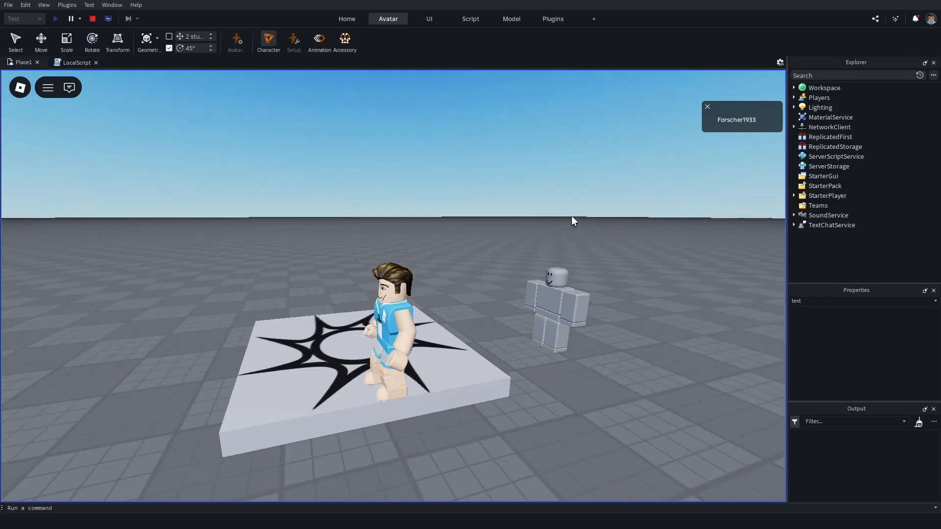
pyautogui.moveTo(572, 216); pyautogui.dragTo(571, 216, button='right')
pyautogui.scroll(2, 571, 216)
pyautogui.press('w')
pyautogui.scroll(-3, 571, 215)
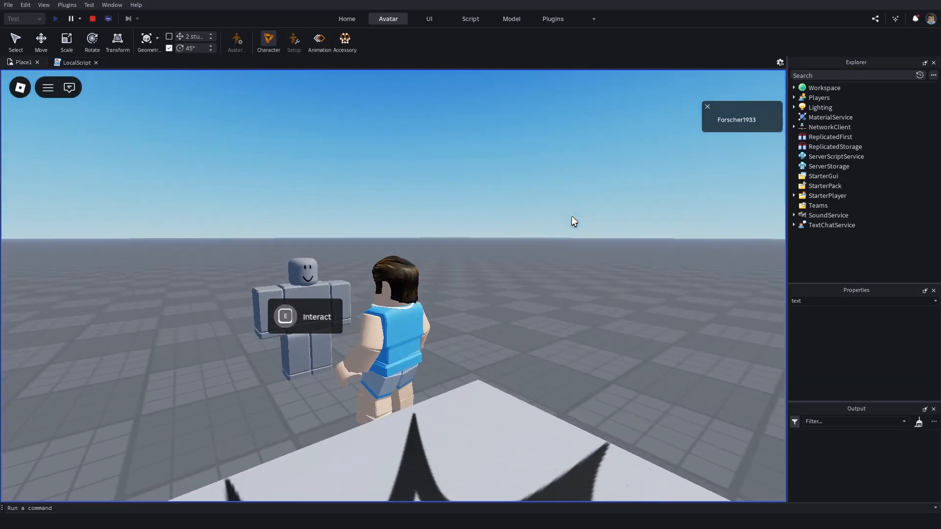
pyautogui.press('e')
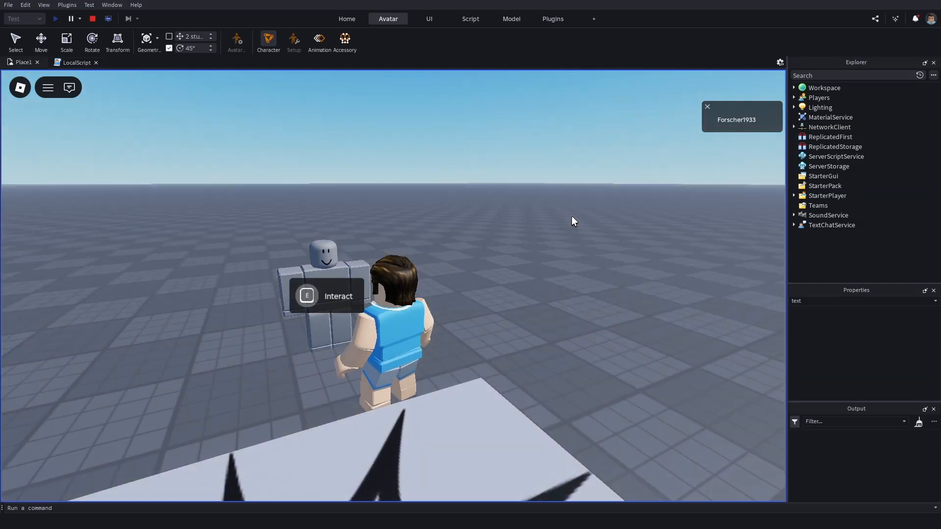
pyautogui.press('e')
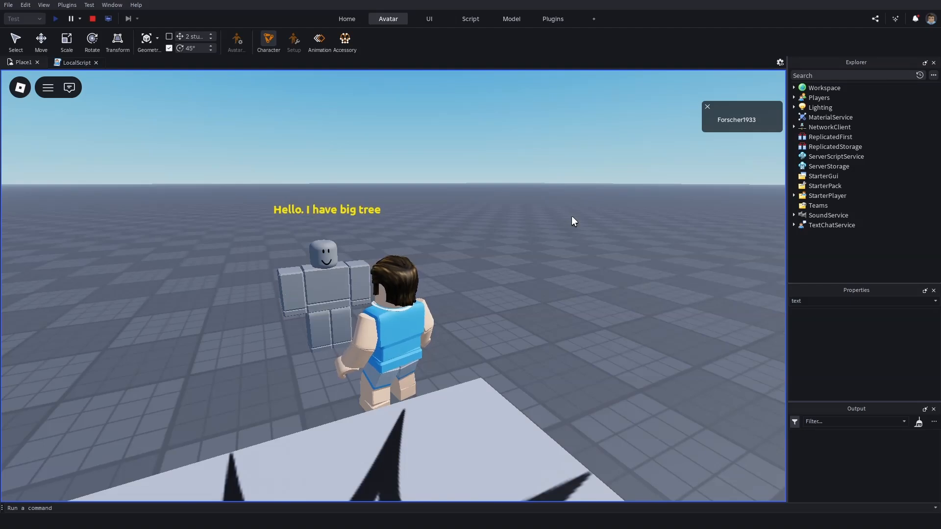
# Step: Walk around Bob while watching the phrases above his head, and end the playtest
pyautogui.press('s')
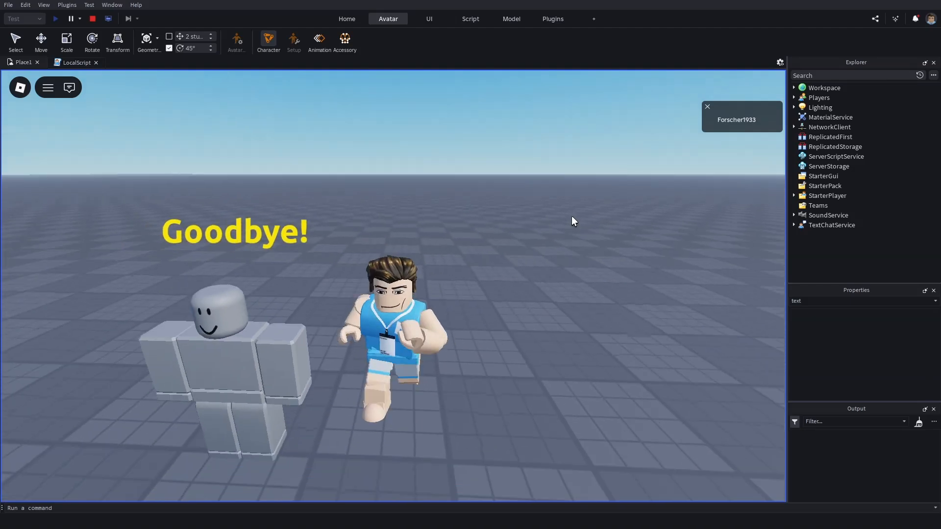
pyautogui.moveTo(571, 216); pyautogui.dragTo(572, 215, button='right')
pyautogui.press('a')
pyautogui.press('s')
pyautogui.click(92, 19)
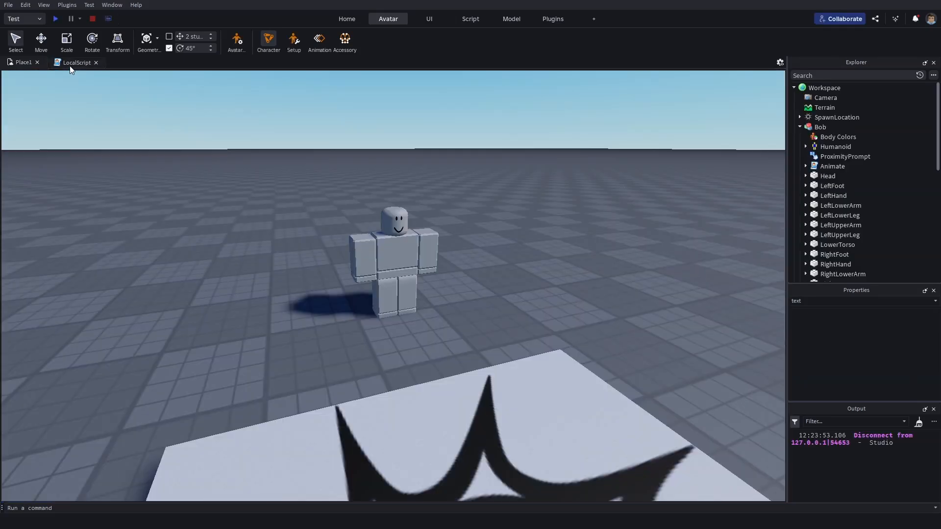
# Step: Review the LocalScript's phrases, waits and TextSpeed value, and look at Bob in the Place1 scene
pyautogui.click(69, 62)
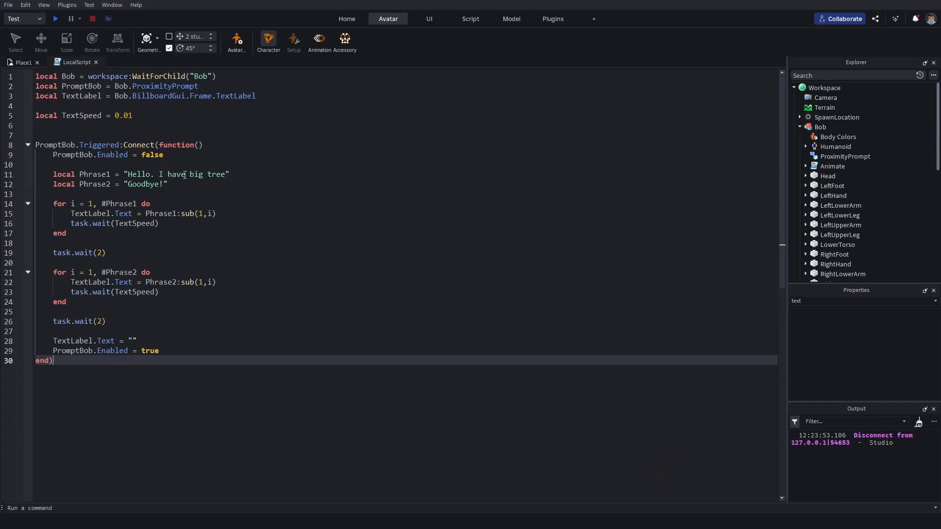
pyautogui.click(240, 175)
pyautogui.moveTo(103, 254); pyautogui.dragTo(145, 223)
pyautogui.moveTo(143, 125); pyautogui.dragTo(113, 115)
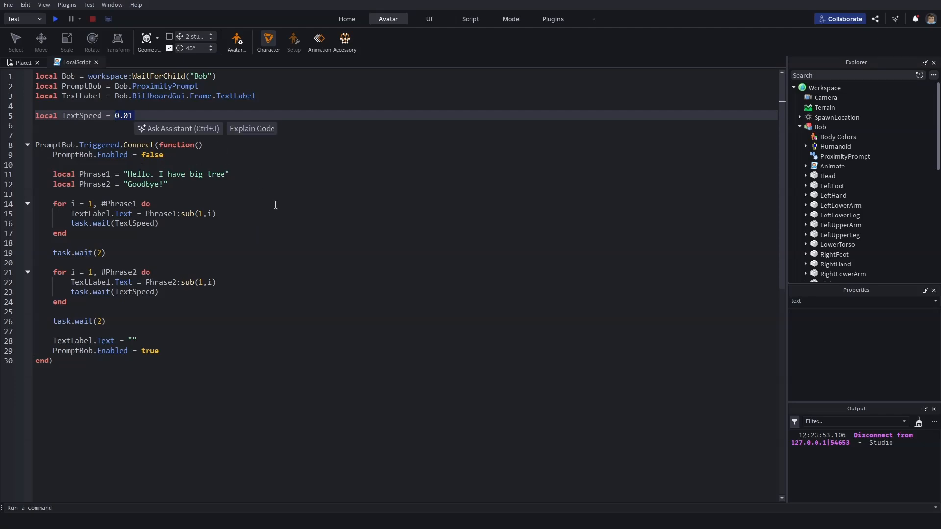
pyautogui.click(25, 62)
pyautogui.moveTo(96, 96); pyautogui.dragTo(97, 101, button='right')
pyautogui.press('s')
pyautogui.click(395, 224)
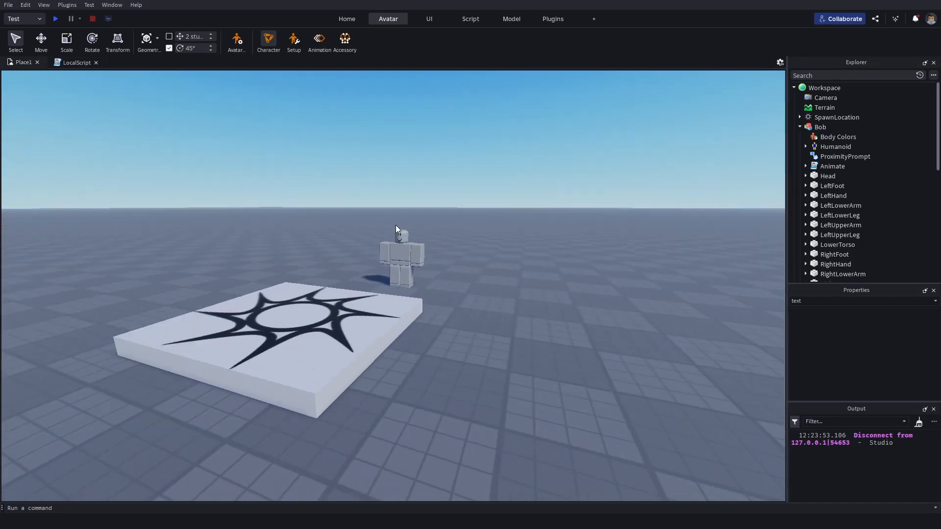
pyautogui.moveTo(396, 225); pyautogui.dragTo(378, 229, button='right')
pyautogui.press('s')
pyautogui.click(76, 63)
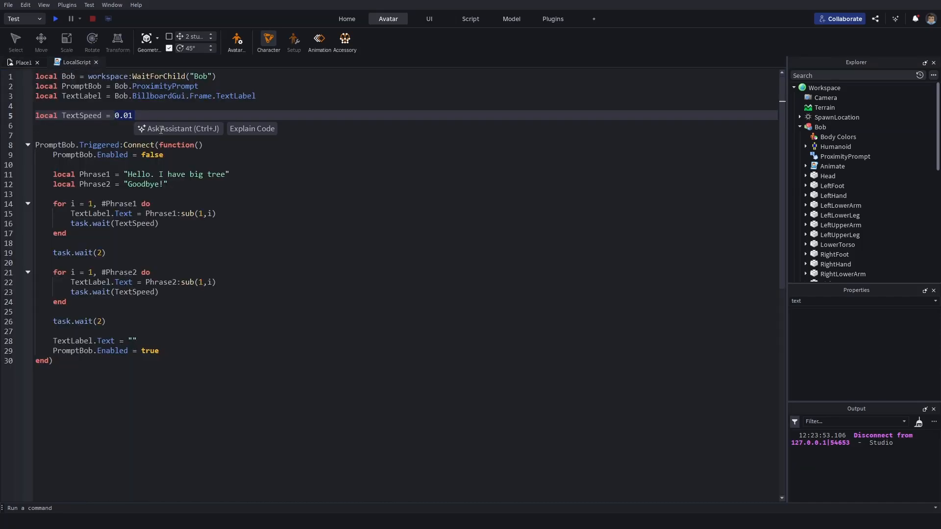
pyautogui.click(287, 244)
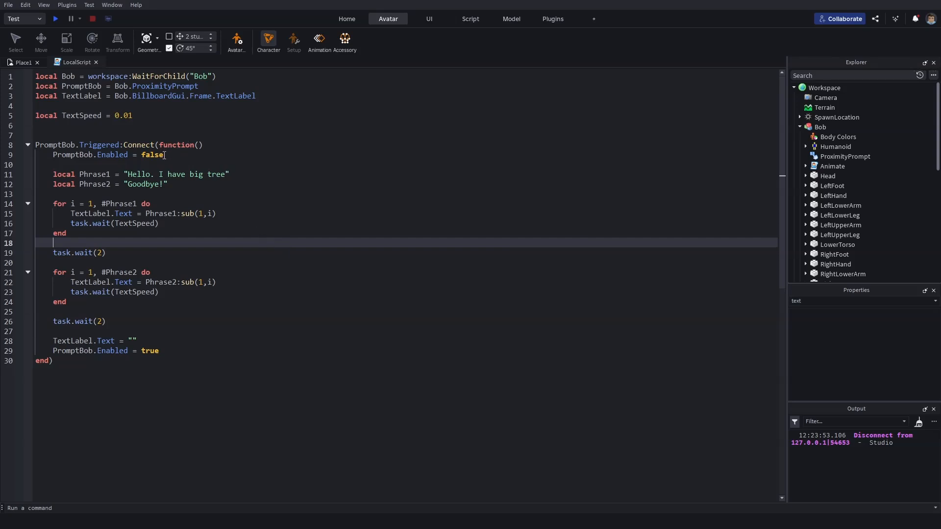
pyautogui.click(186, 338)
pyautogui.click(151, 393)
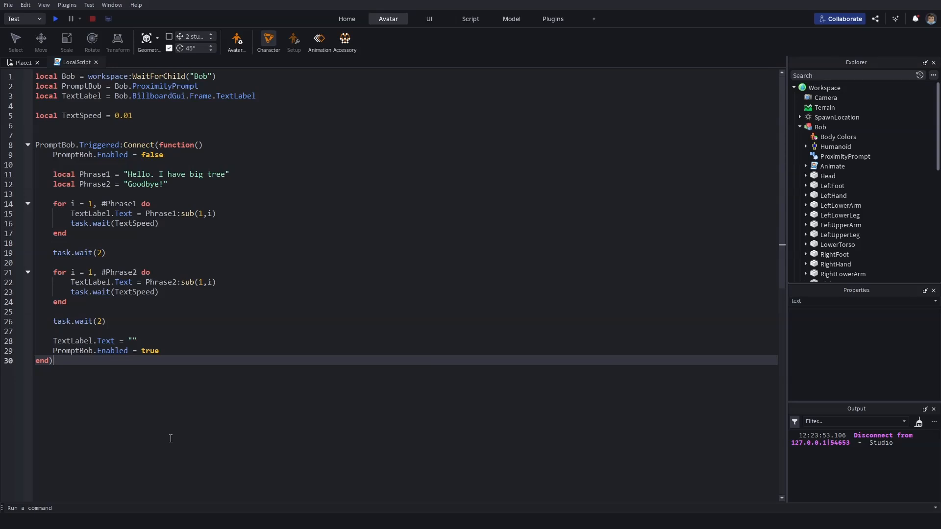
pyautogui.click(118, 105)
pyautogui.click(199, 134)
pyautogui.moveTo(363, 294); pyautogui.dragTo(362, 294, button='right')
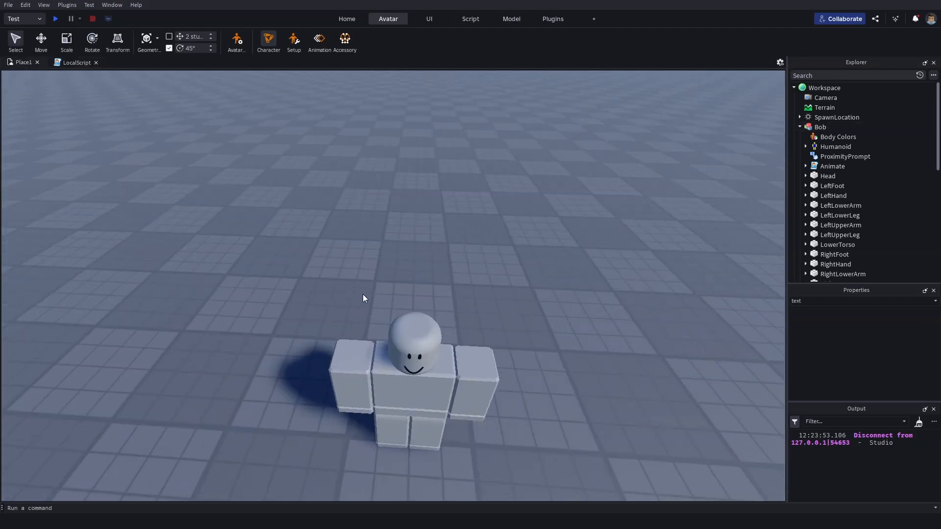
pyautogui.scroll(3, 363, 294)
pyautogui.scroll(-4, 362, 294)
pyautogui.click(74, 62)
pyautogui.click(153, 166)
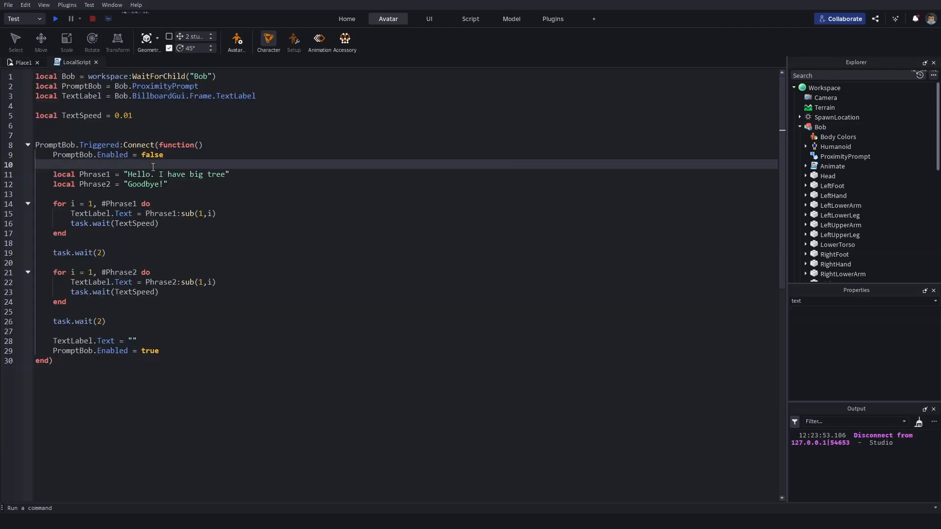
pyautogui.click(89, 105)
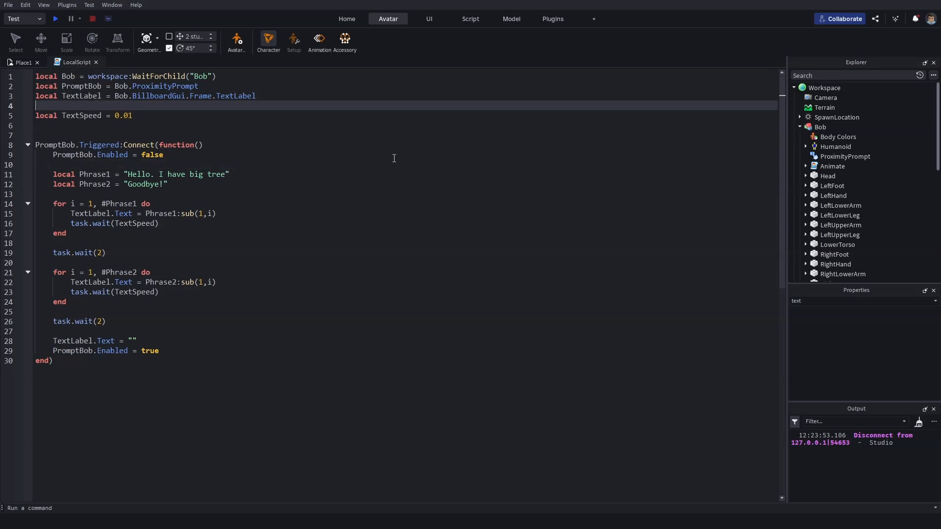